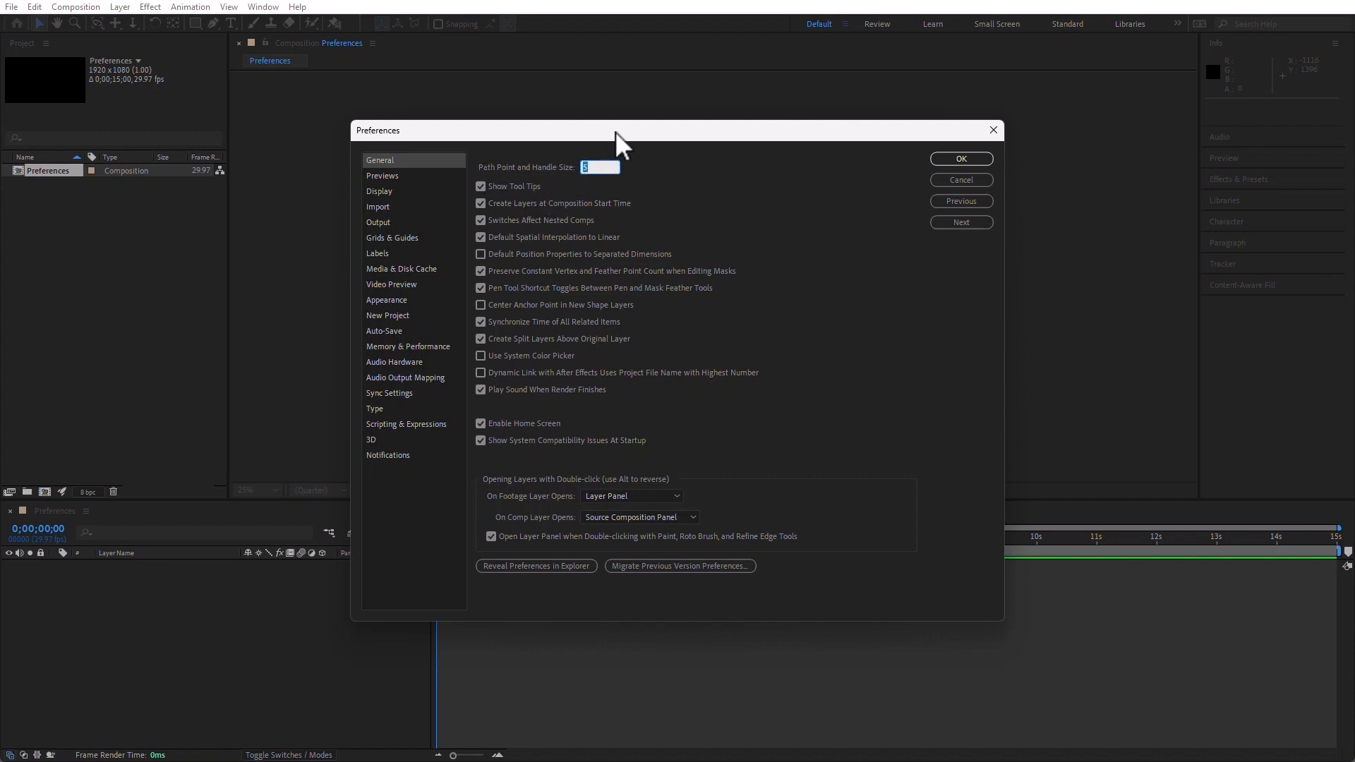
# Accept the preferences and draw a red rectangle about 344 by 224 pixels near the centre of the composition
pyautogui.moveTo(616, 131); pyautogui.dragTo(617, 131)
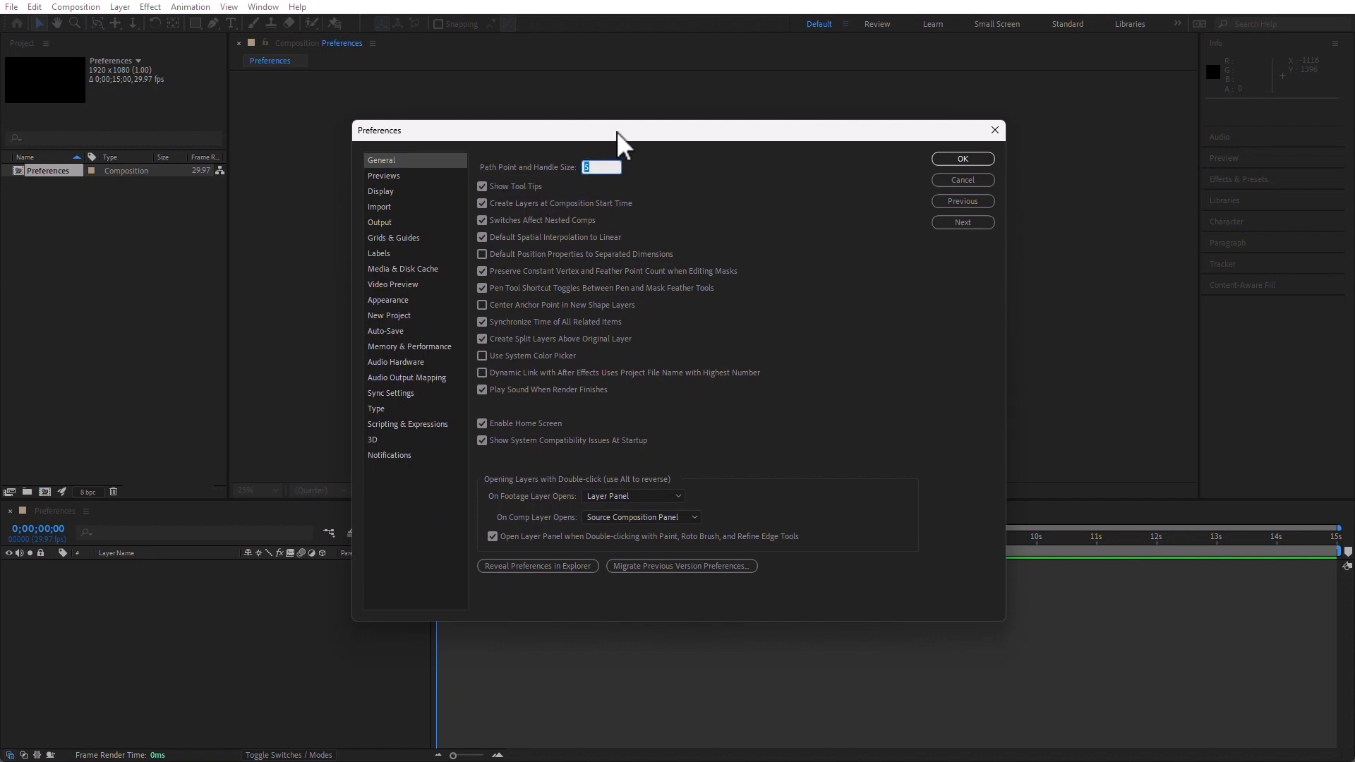
pyautogui.moveTo(616, 131); pyautogui.dragTo(620, 132)
pyautogui.click(964, 158)
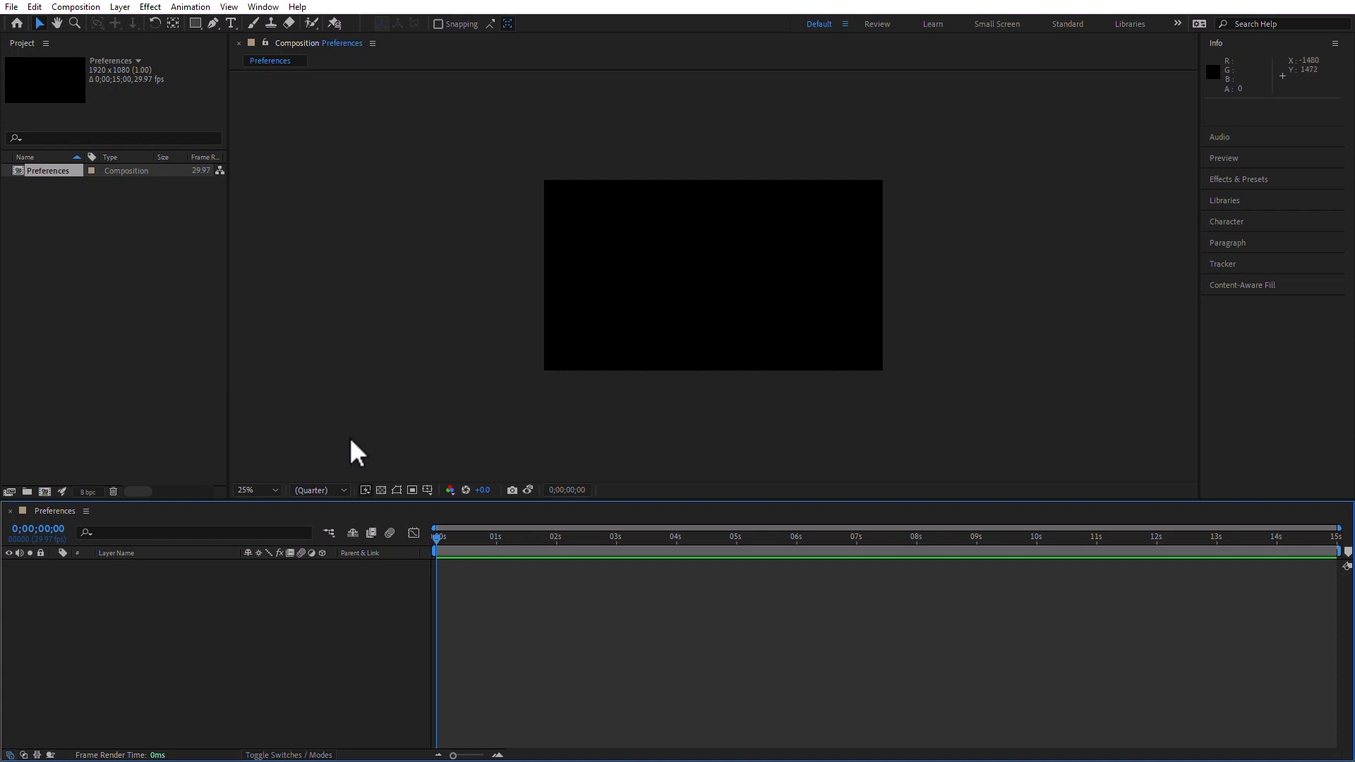
pyautogui.click(195, 23)
pyautogui.moveTo(683, 259)
pyautogui.mouseDown()
pyautogui.moveTo(744, 312)
pyautogui.moveTo(756, 297)
pyautogui.moveTo(745, 299)
pyautogui.mouseUp()
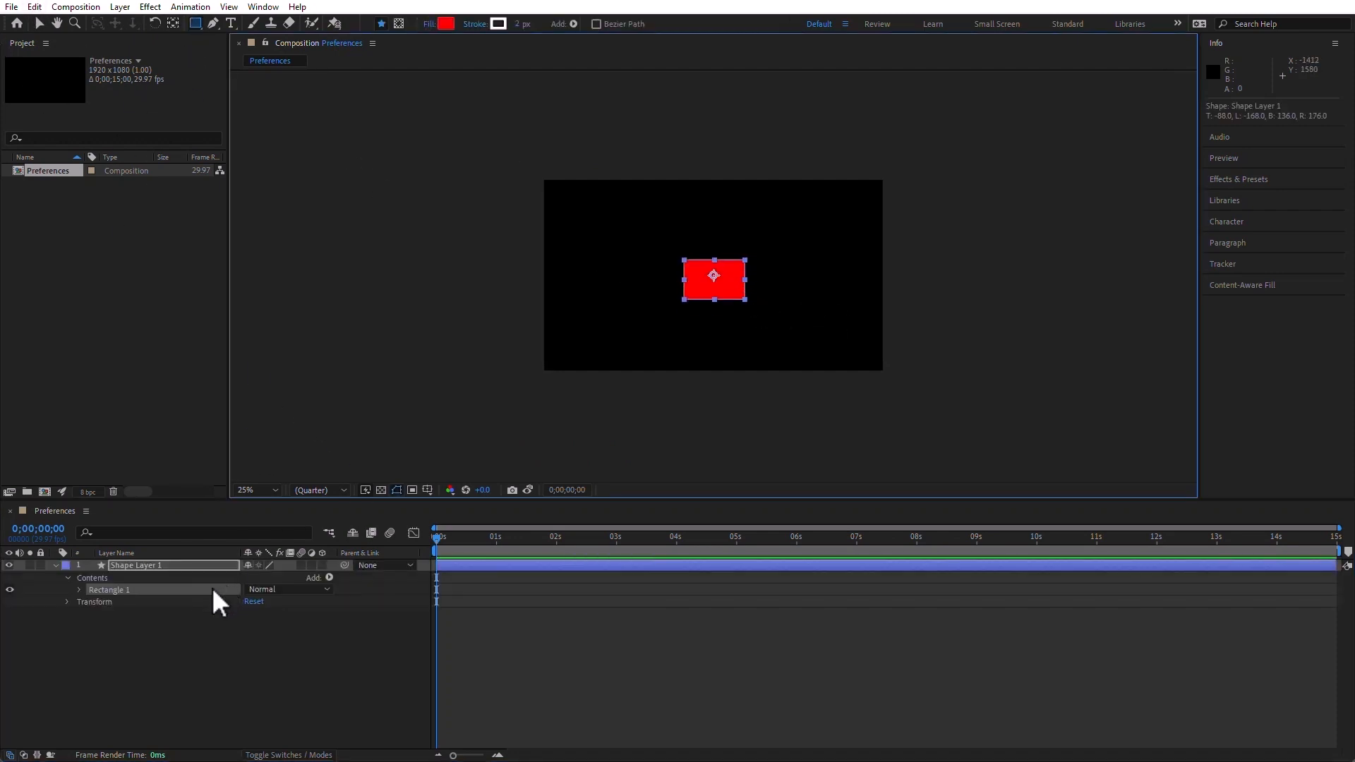
# Animate the rectangle layer's Position with keyframes at 0;00;00;00, 0;00;00;24 and 0;00;01;28, ending at about 1568, 896
pyautogui.click(163, 563)
pyautogui.press('p')
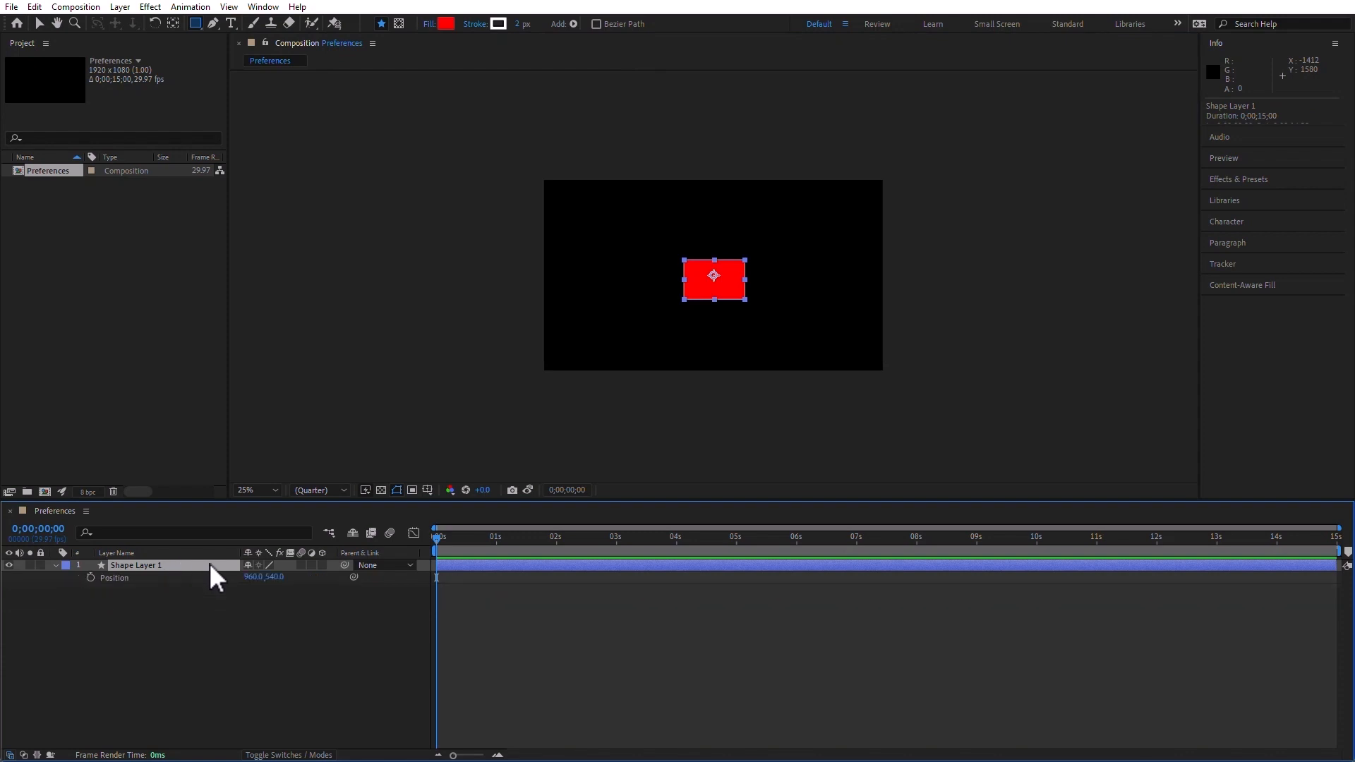
pyautogui.click(90, 576)
pyautogui.click(38, 23)
pyautogui.moveTo(698, 282); pyautogui.dragTo(851, 346)
pyautogui.click(484, 554)
pyautogui.click(554, 541)
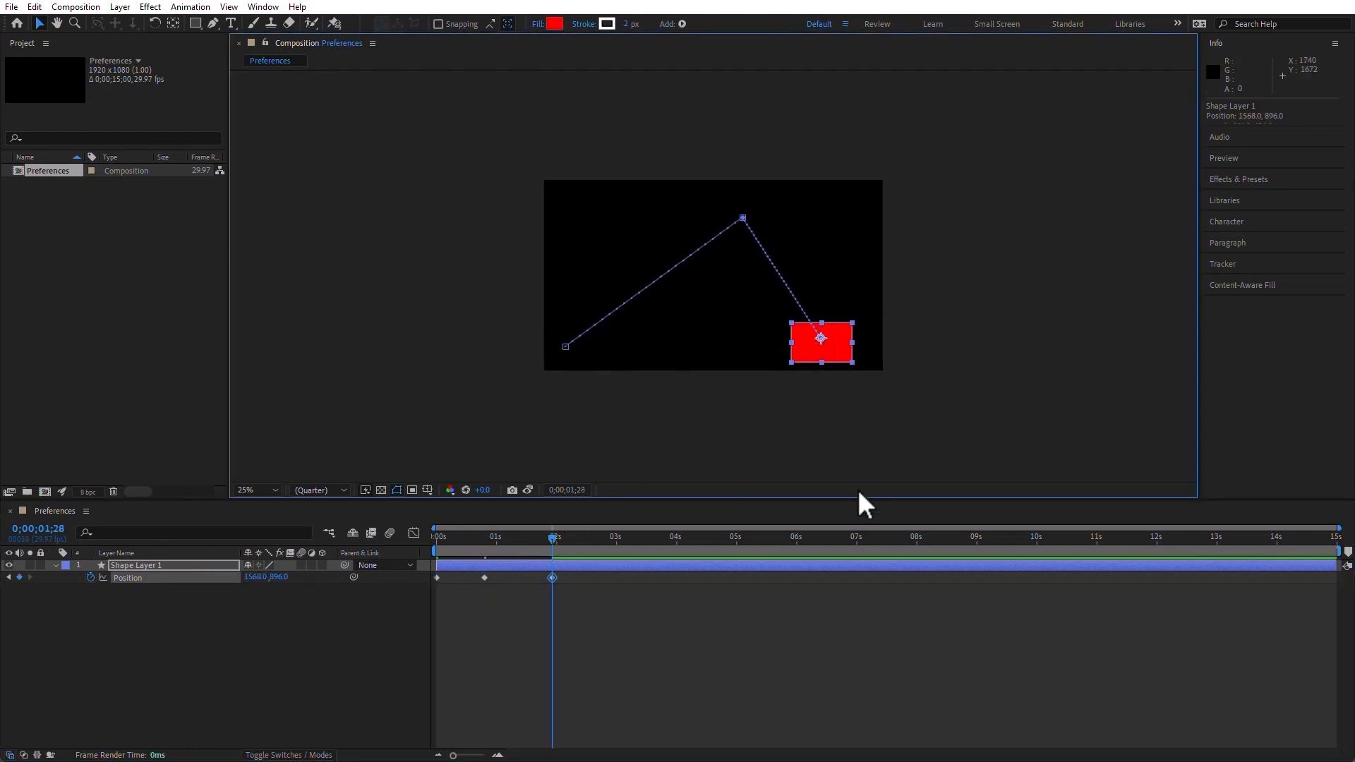
# Set Path Point and Handle Size to 15 pixels in the General preferences and select the middle Position keyframe
pyautogui.click(35, 6)
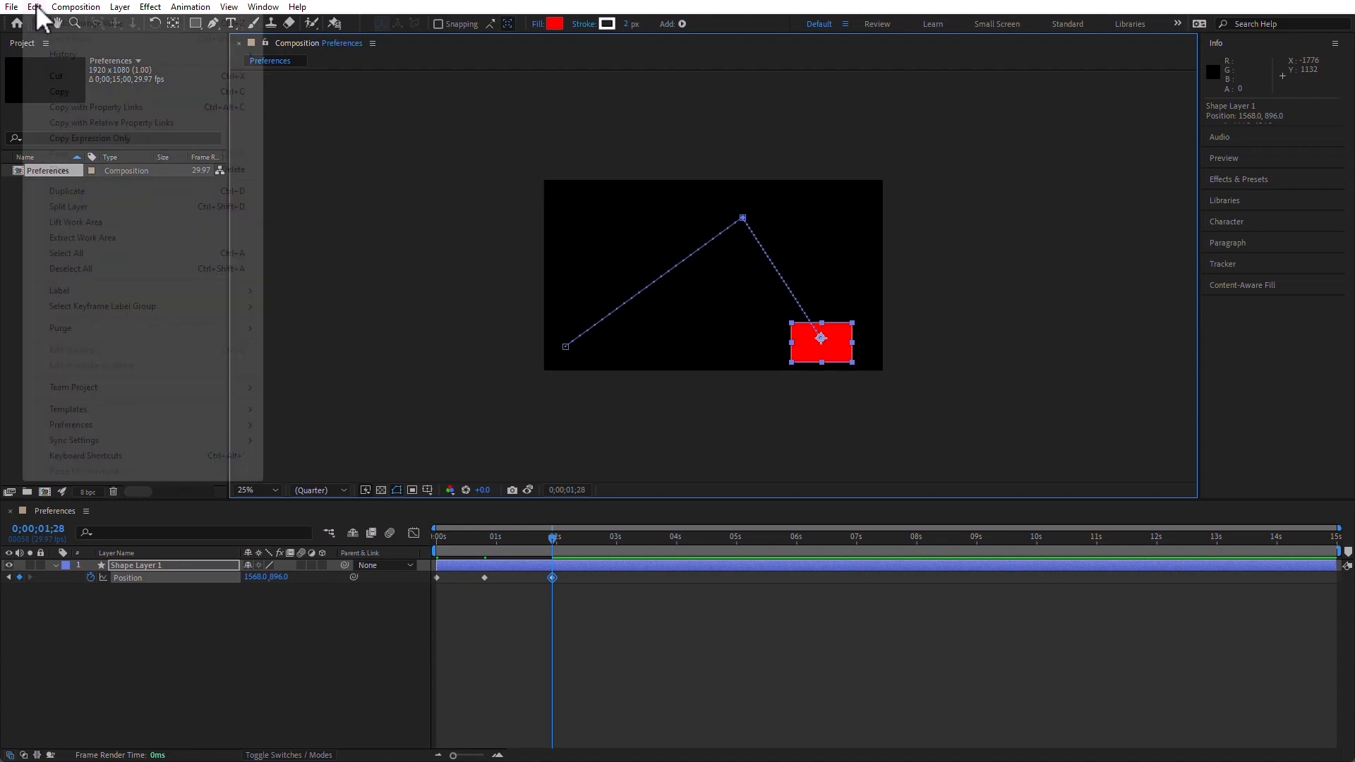
pyautogui.moveTo(127, 425)
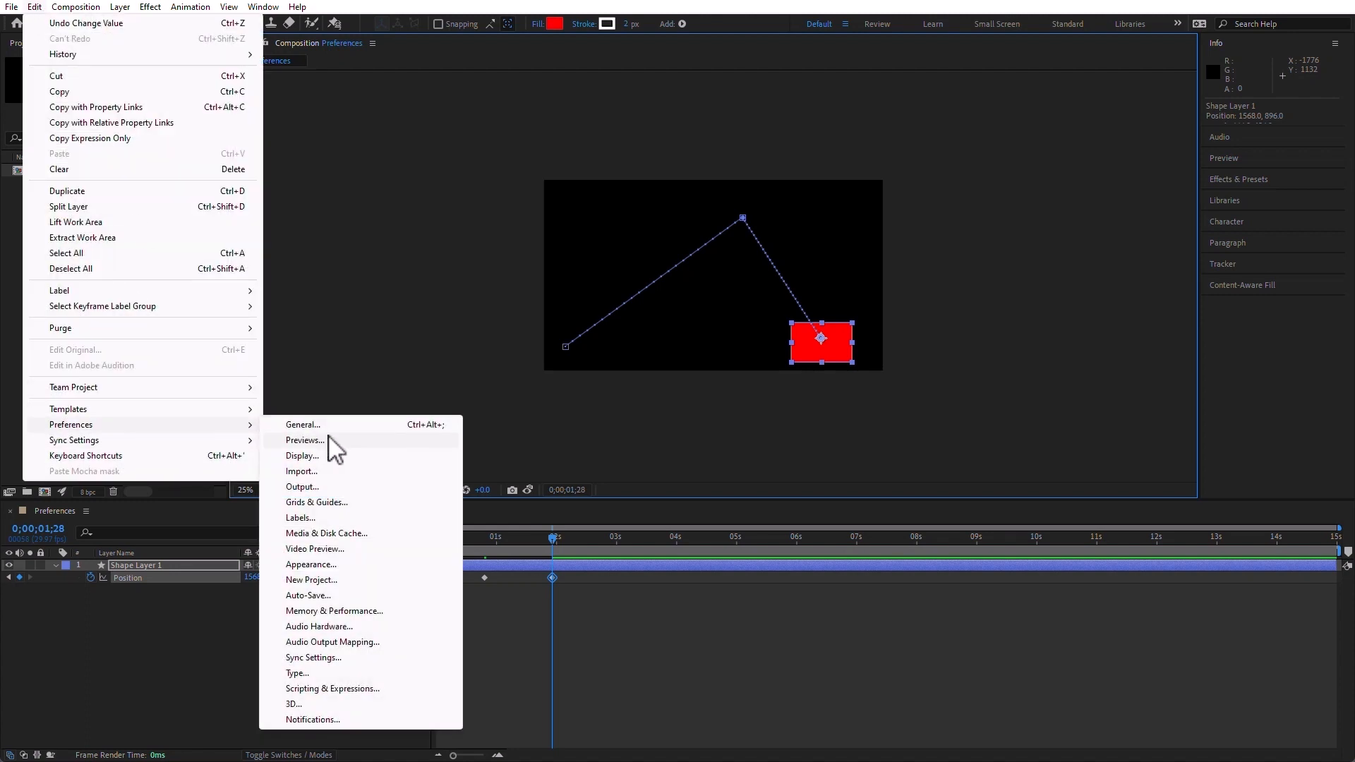
pyautogui.click(332, 426)
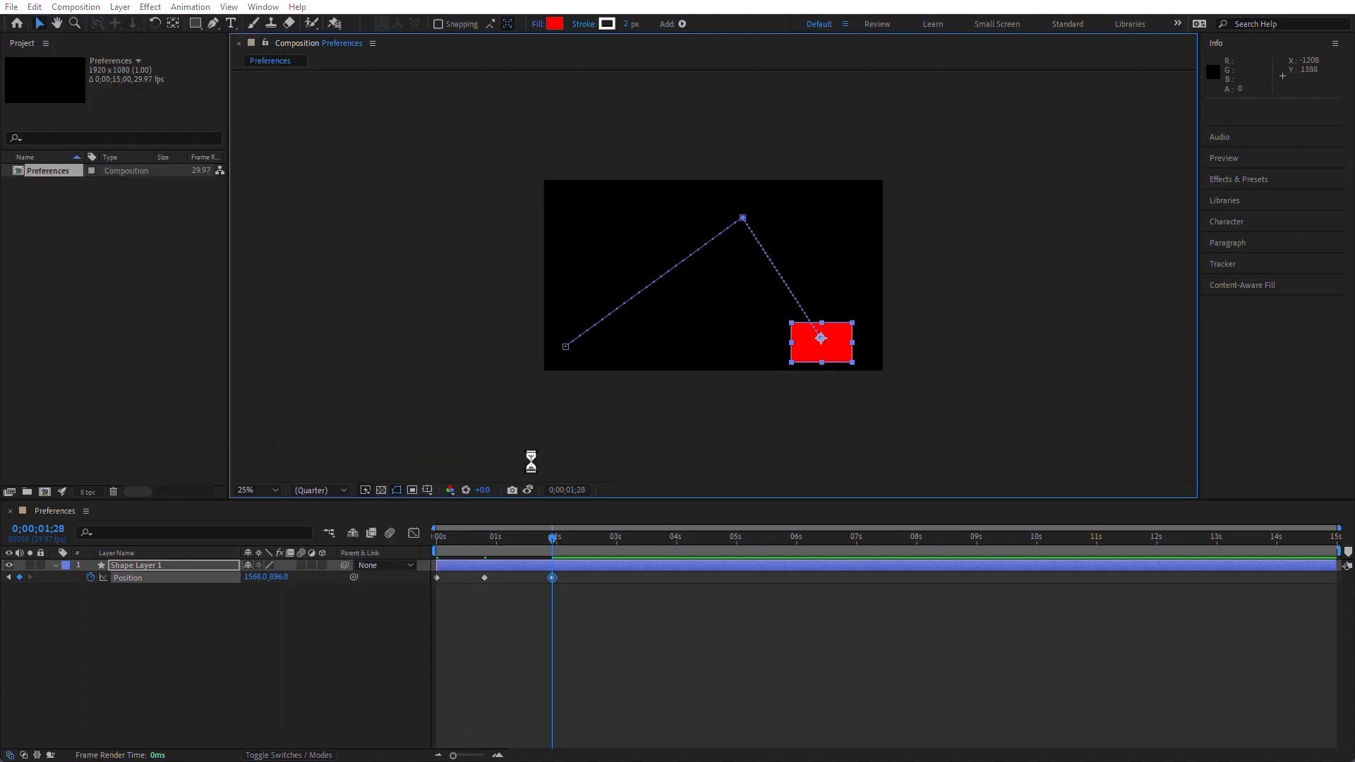
pyautogui.moveTo(687, 123); pyautogui.dragTo(285, 66)
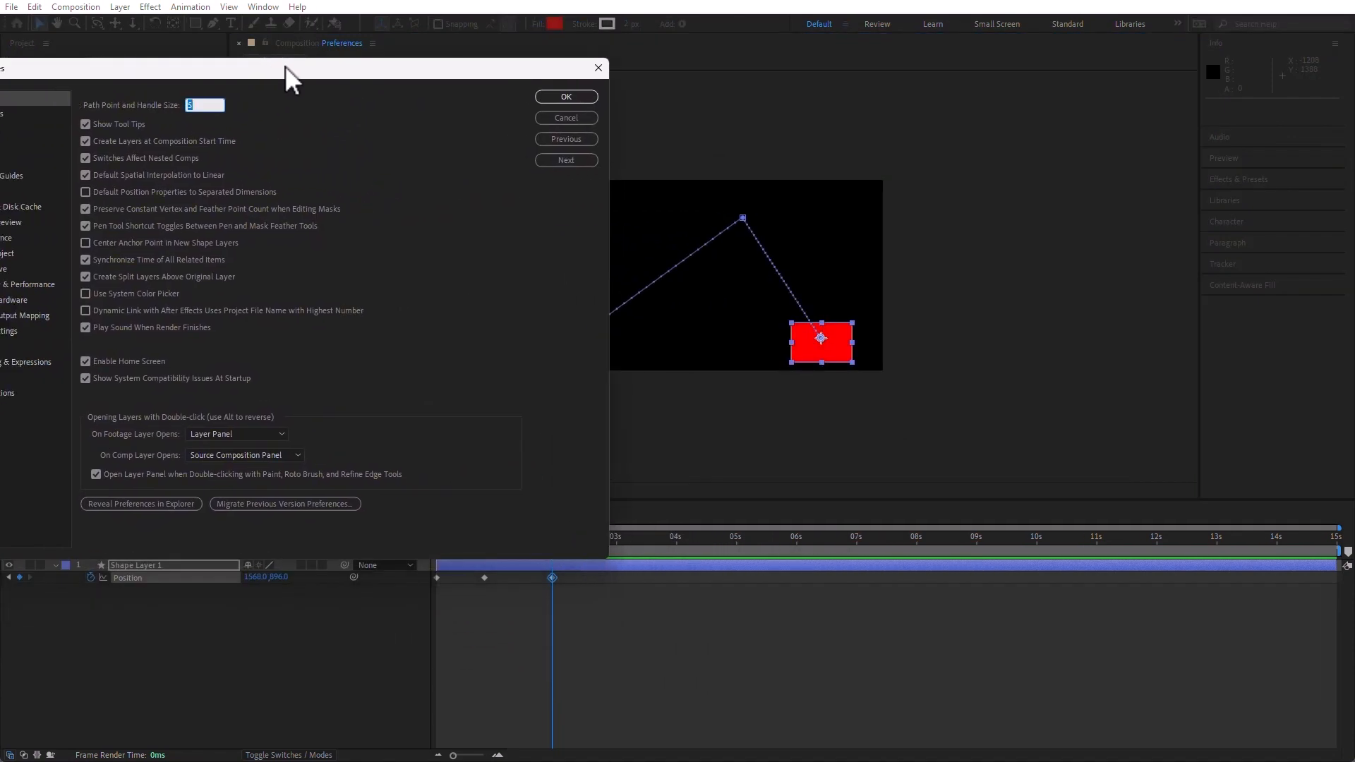
pyautogui.write('15')
pyautogui.press('Return')
pyautogui.moveTo(250, 74); pyautogui.dragTo(772, 323)
pyautogui.click(1082, 352)
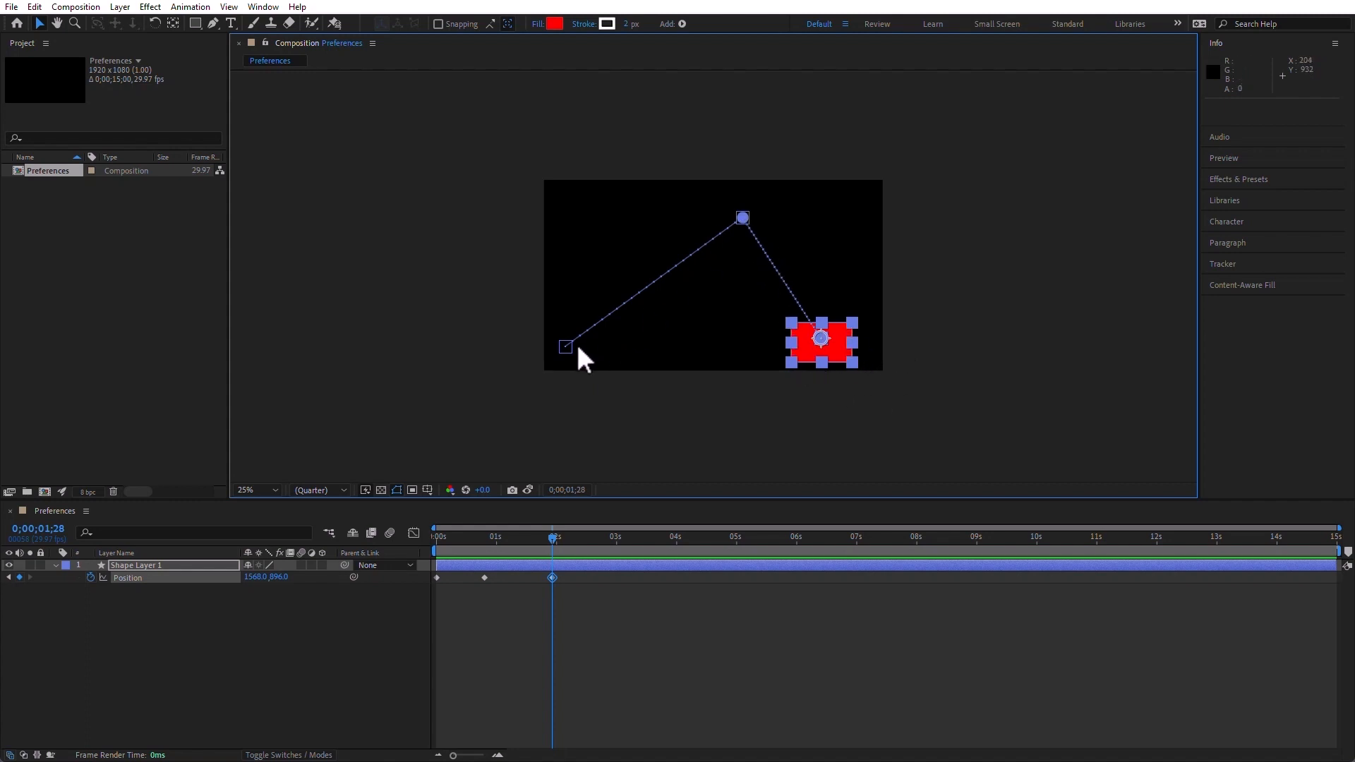
pyautogui.click(484, 578)
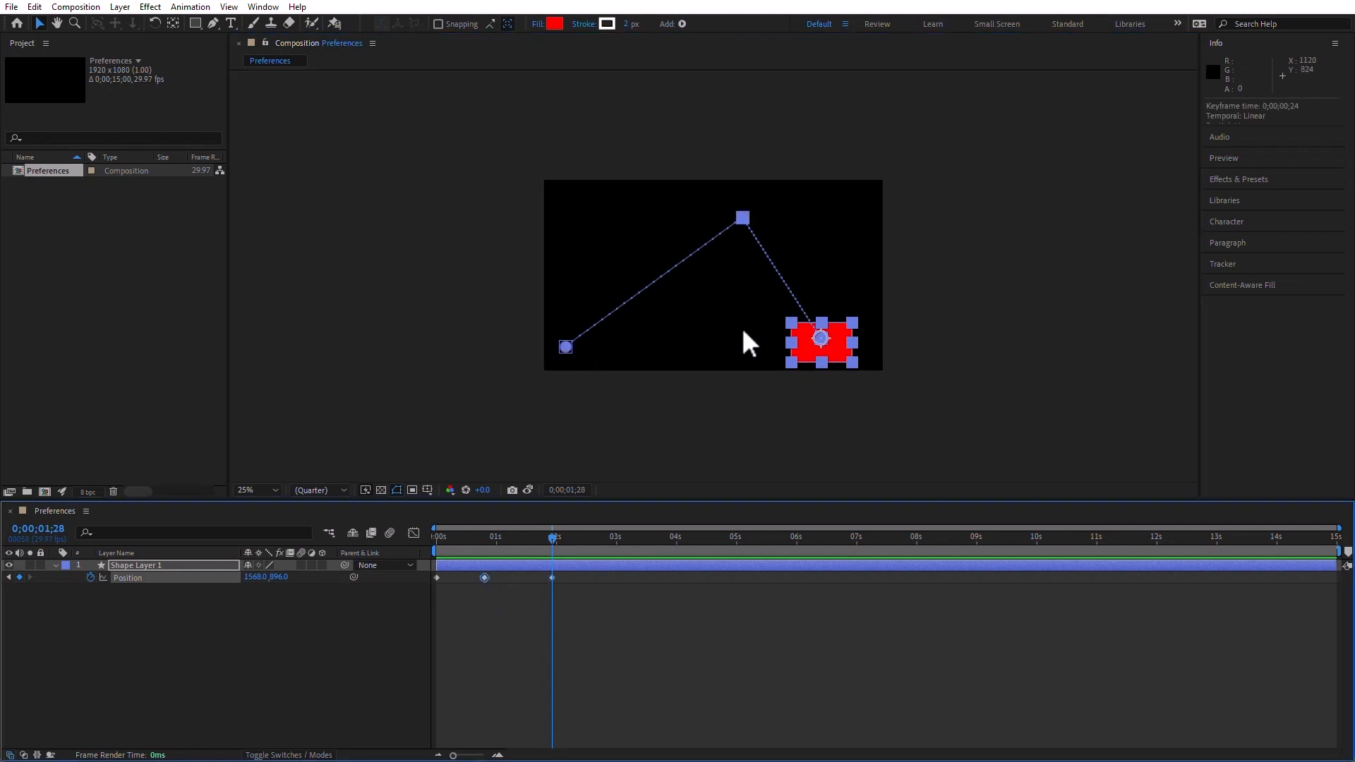
# Set Path Point and Handle Size to 5 pixels in the General preferences
pyautogui.click(33, 4)
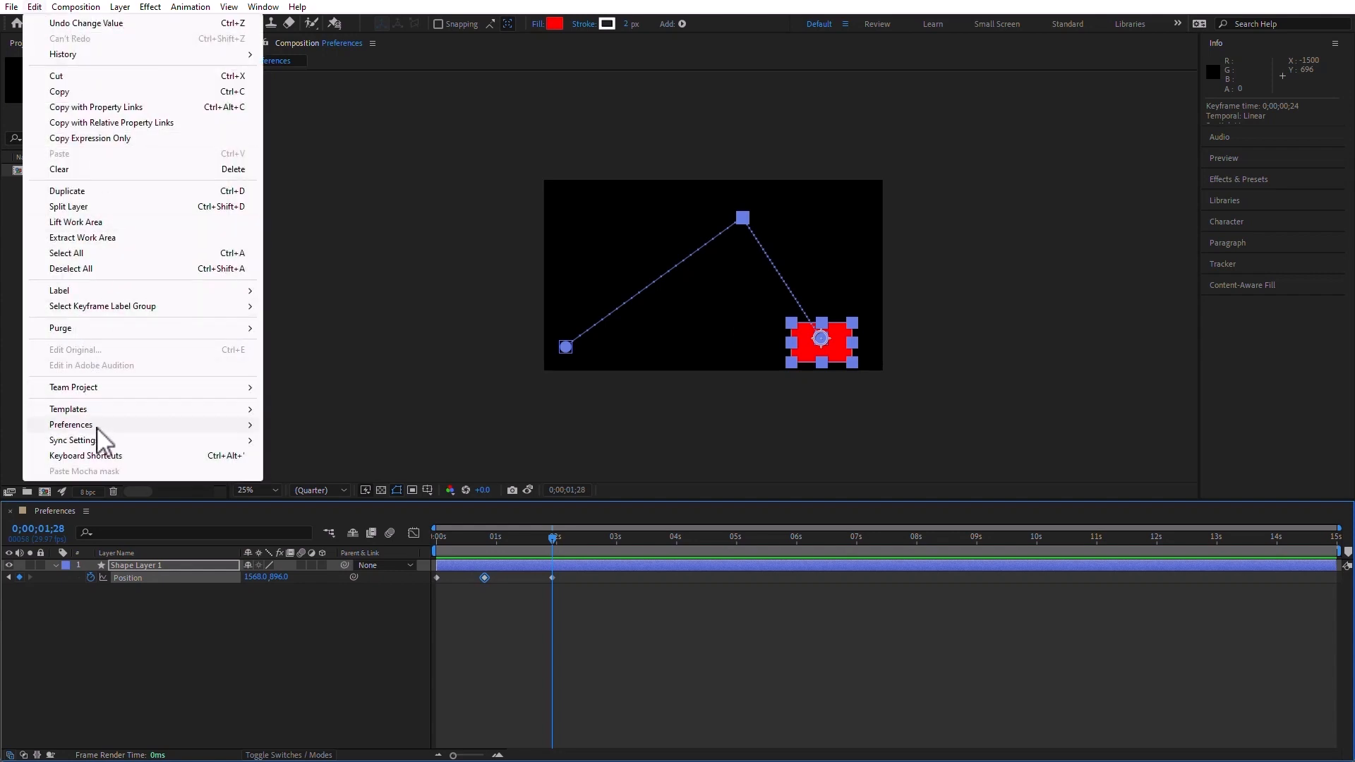
pyautogui.moveTo(261, 422)
pyautogui.click(304, 425)
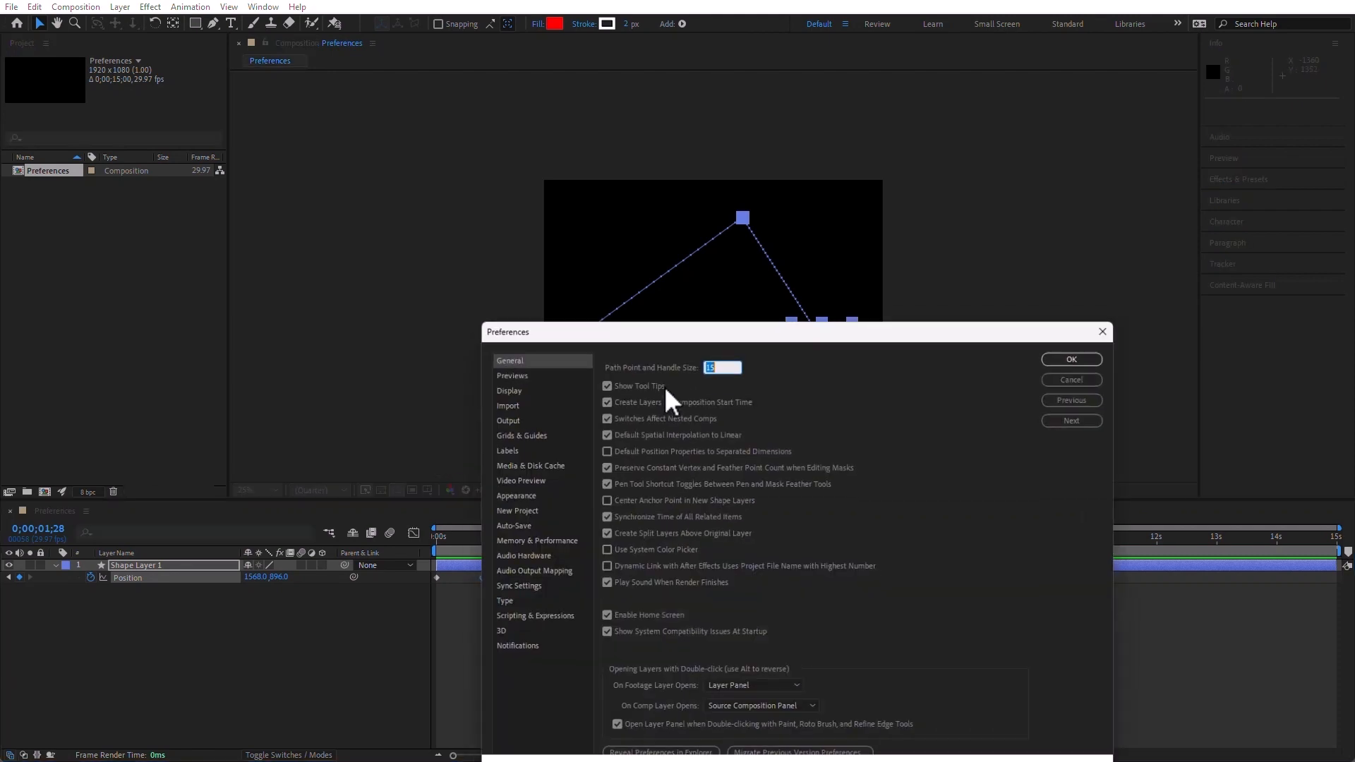
pyautogui.write('5')
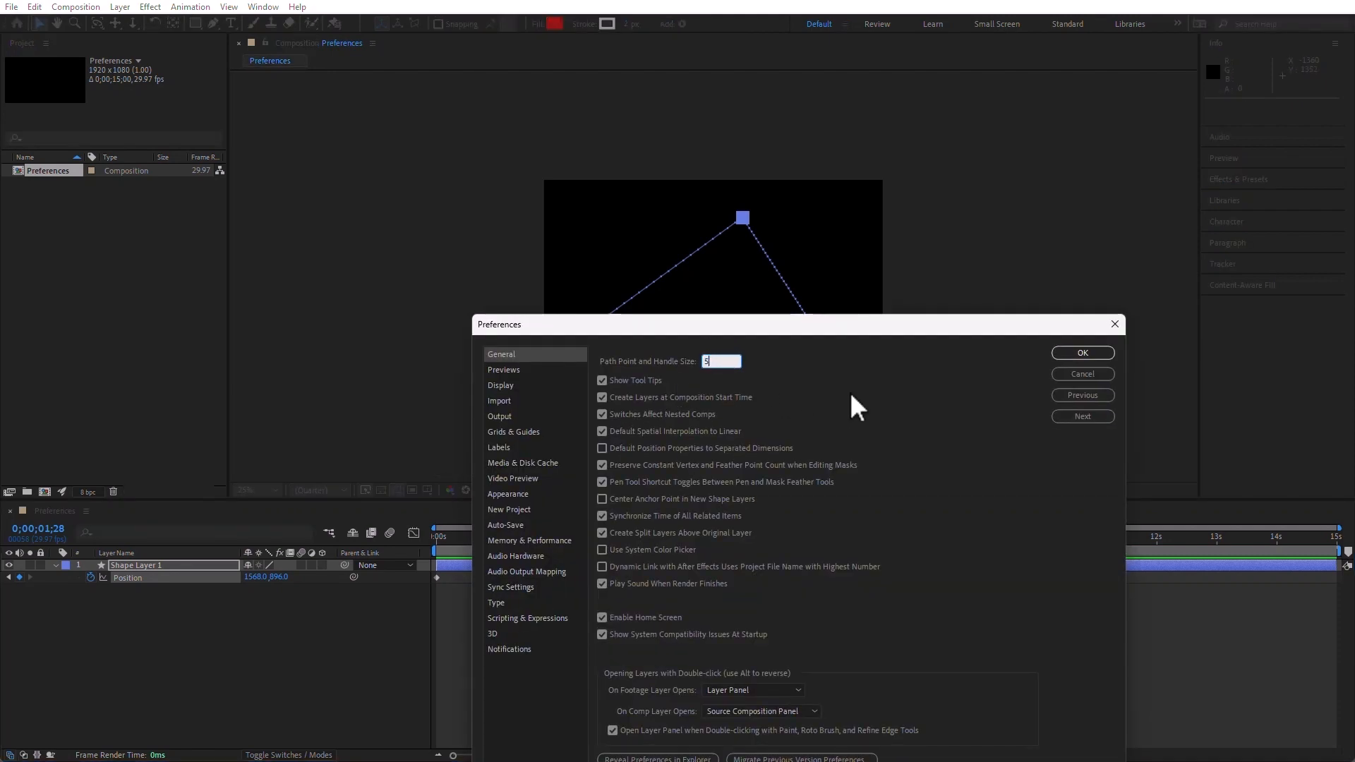
pyautogui.moveTo(808, 323); pyautogui.dragTo(731, 109)
pyautogui.click(820, 180)
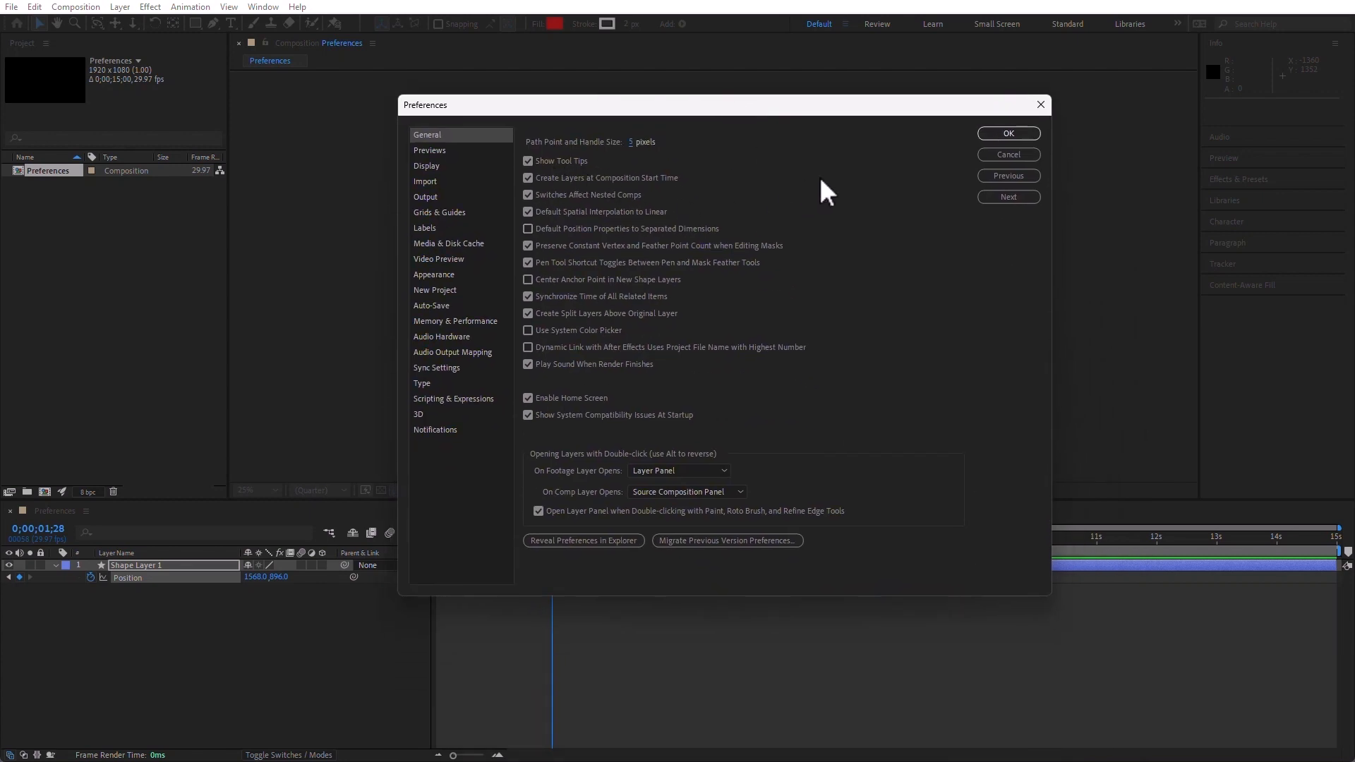
# Toggle Show Tool Tips off and on, disable Create Layers at Composition Start Time, and apply the preferences
pyautogui.click(530, 161)
pyautogui.click(528, 160)
pyautogui.moveTo(649, 112); pyautogui.dragTo(199, 51)
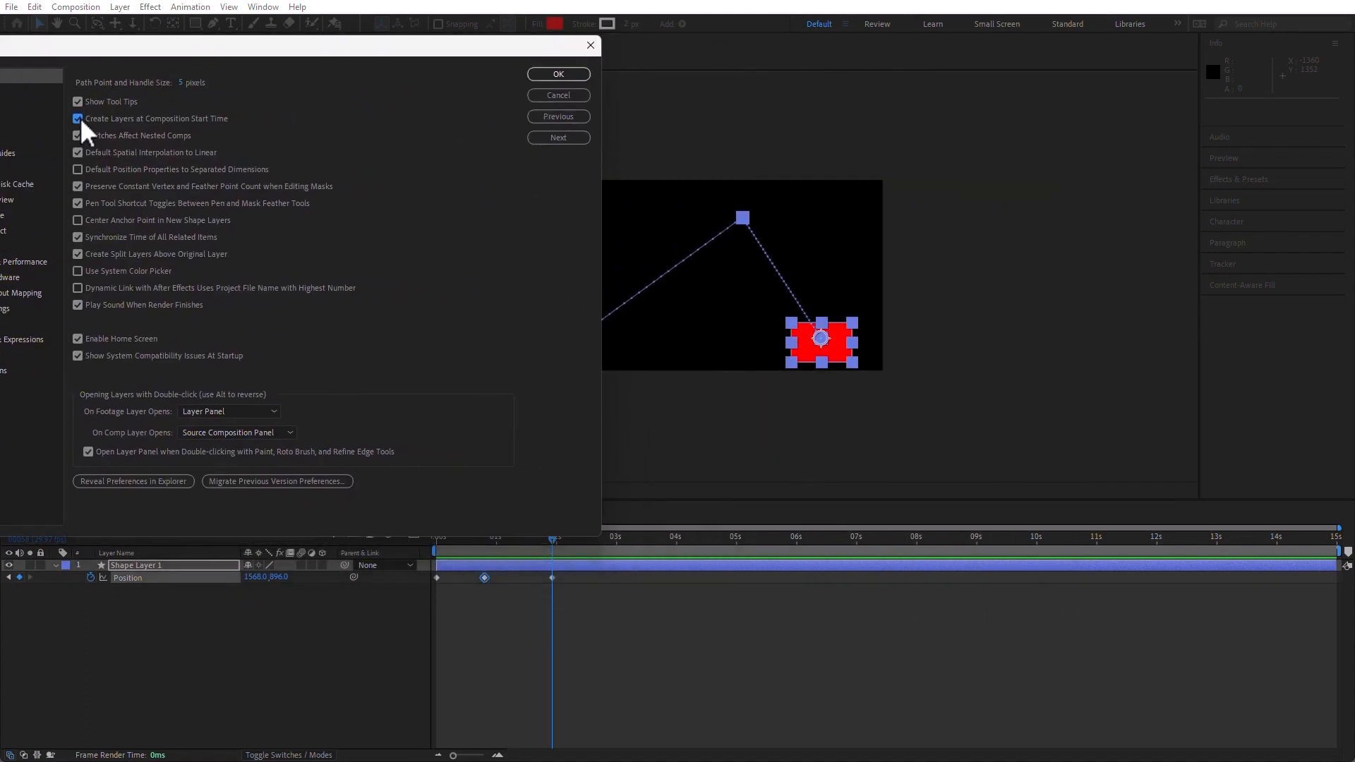
pyautogui.click(558, 74)
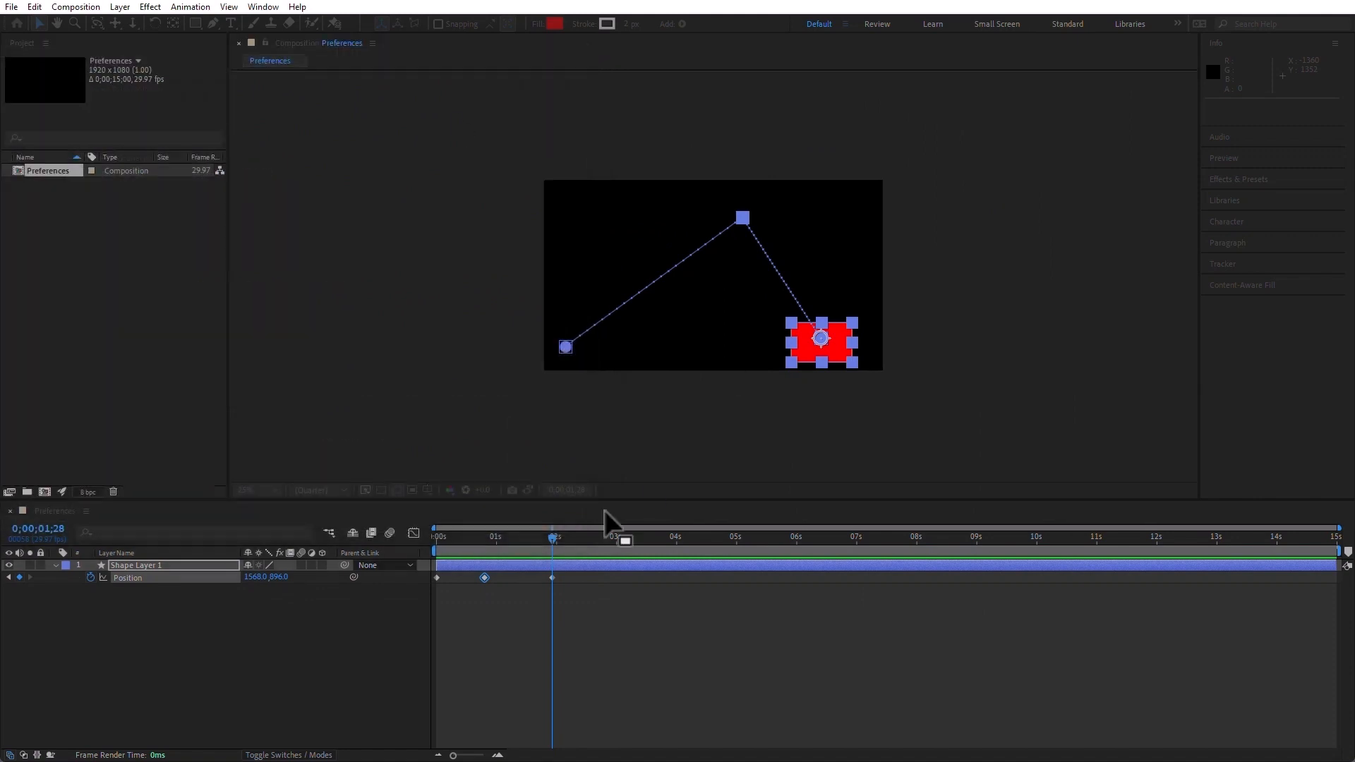
# At 0;00;04;03, draw a test rectangle about 644 by 316 pixels on a new shape layer and delete that layer
pyautogui.moveTo(684, 540); pyautogui.dragTo(681, 542)
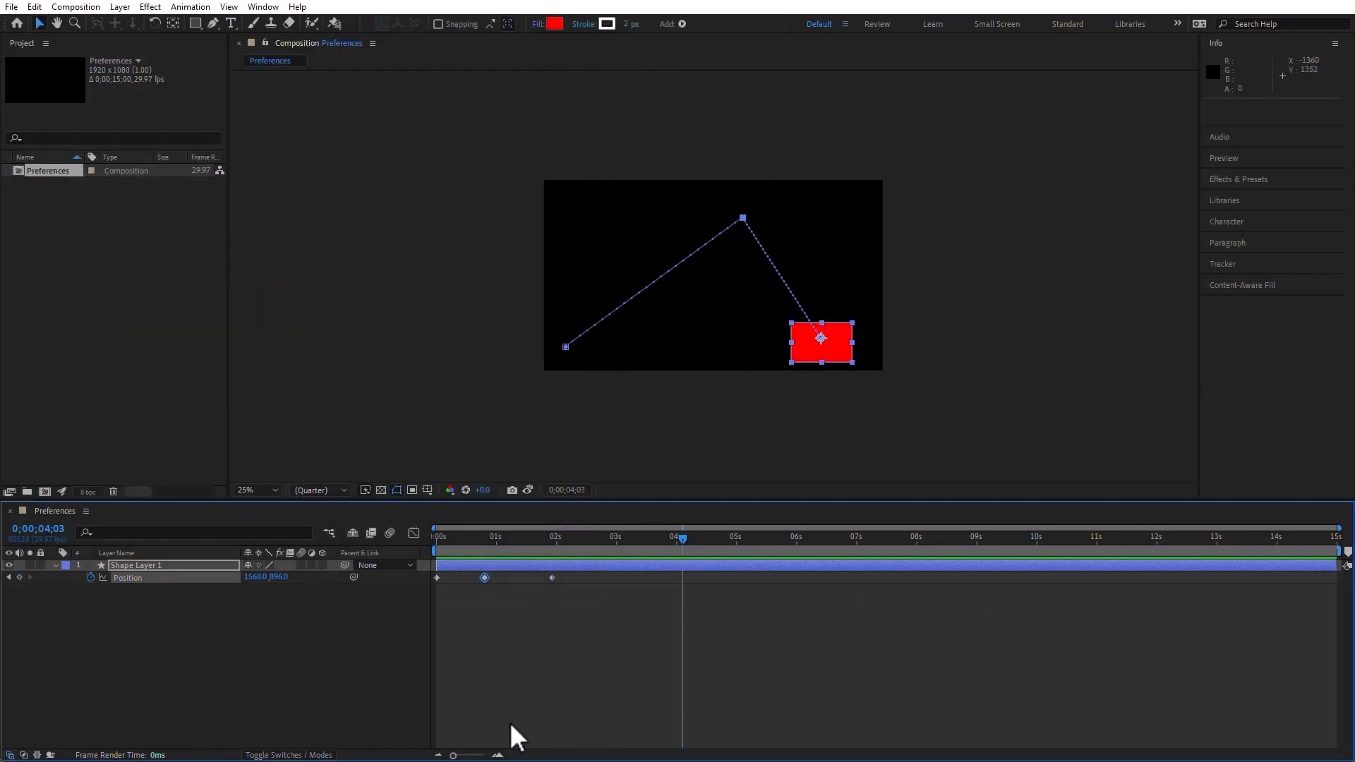
pyautogui.click(197, 23)
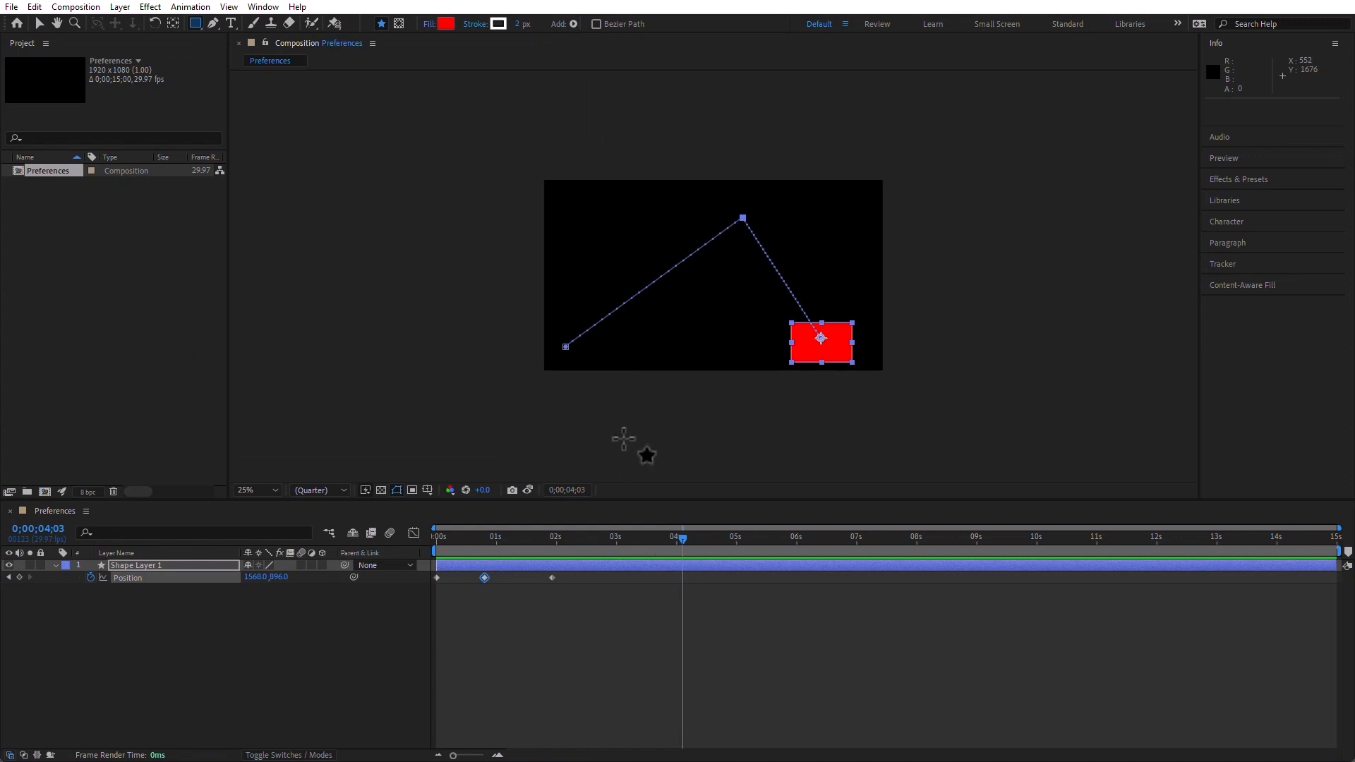
pyautogui.click(538, 674)
pyautogui.moveTo(625, 214); pyautogui.dragTo(738, 270)
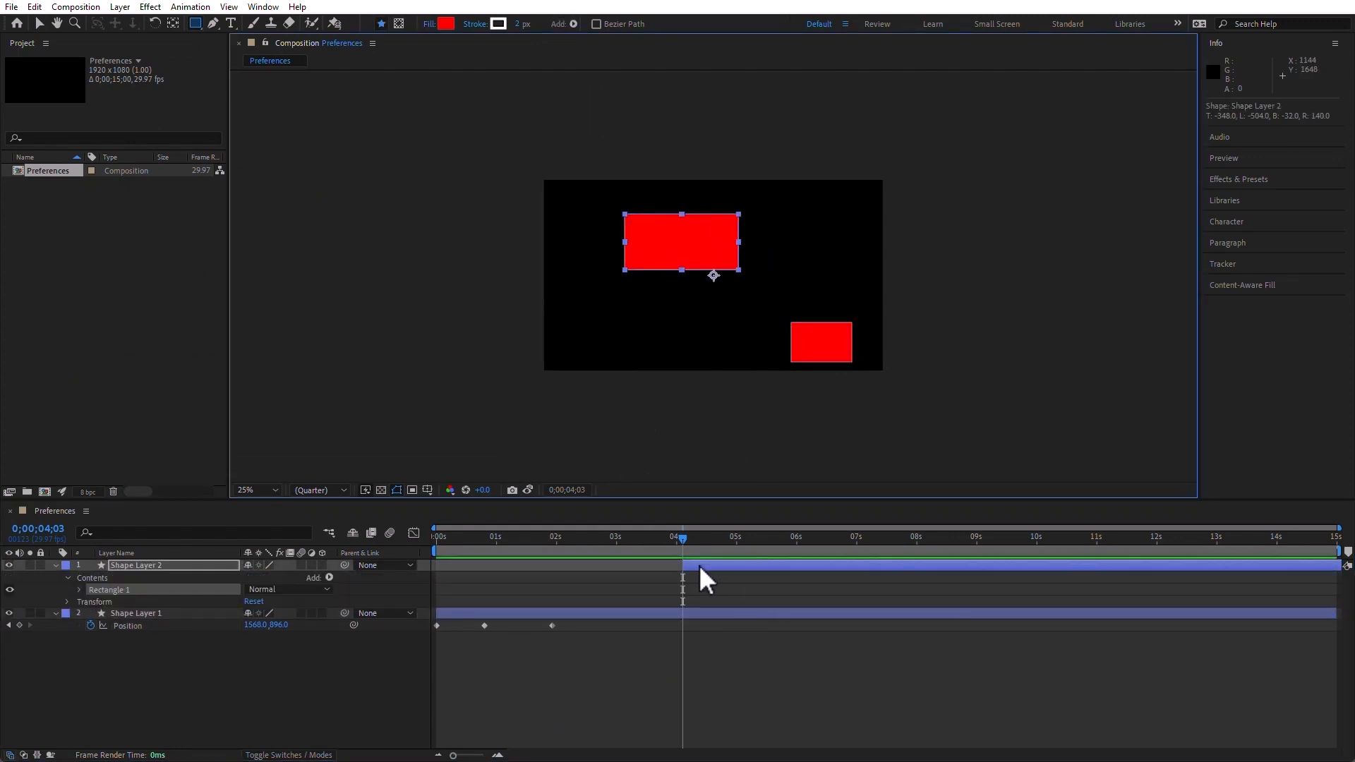
pyautogui.click(165, 565)
pyautogui.press('Delete')
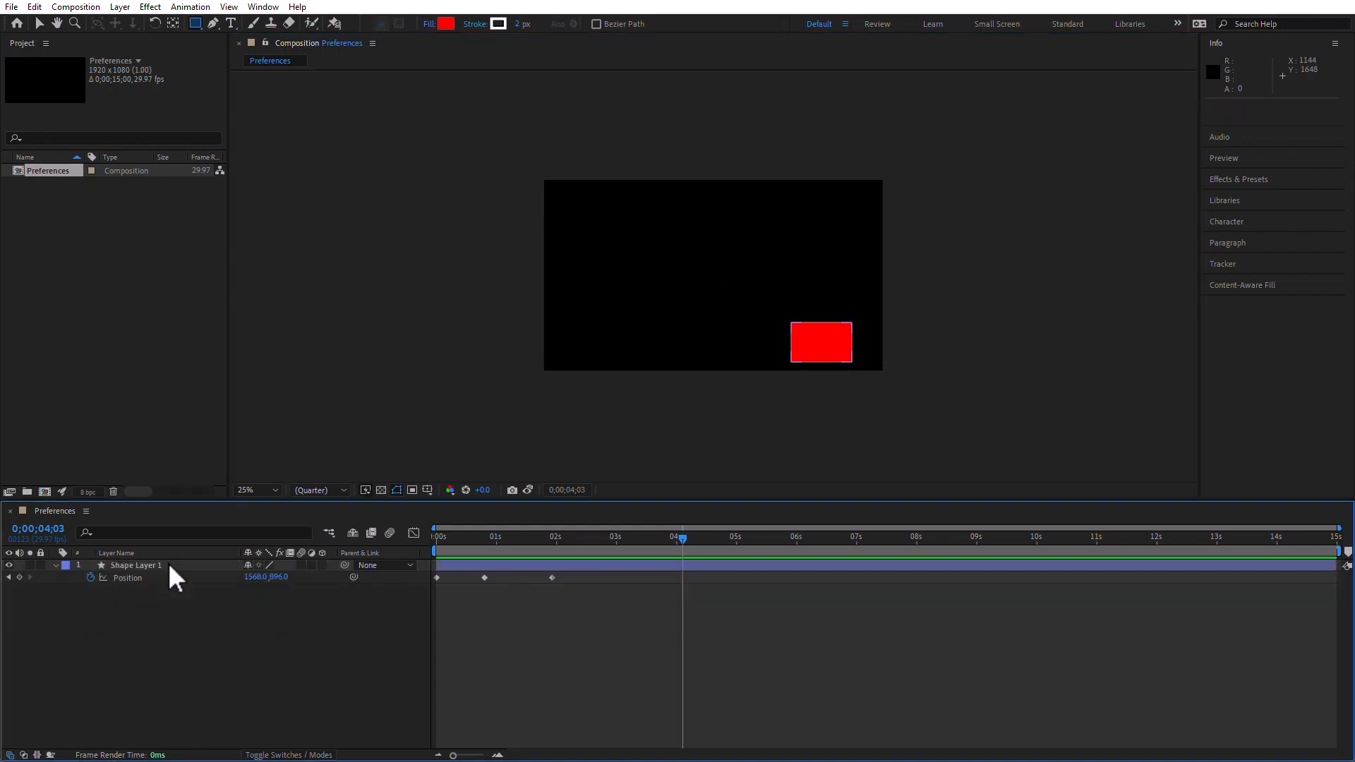
# Enable Create Layers at Composition Start Time in the General preferences and apply it
pyautogui.click(33, 8)
pyautogui.moveTo(155, 427)
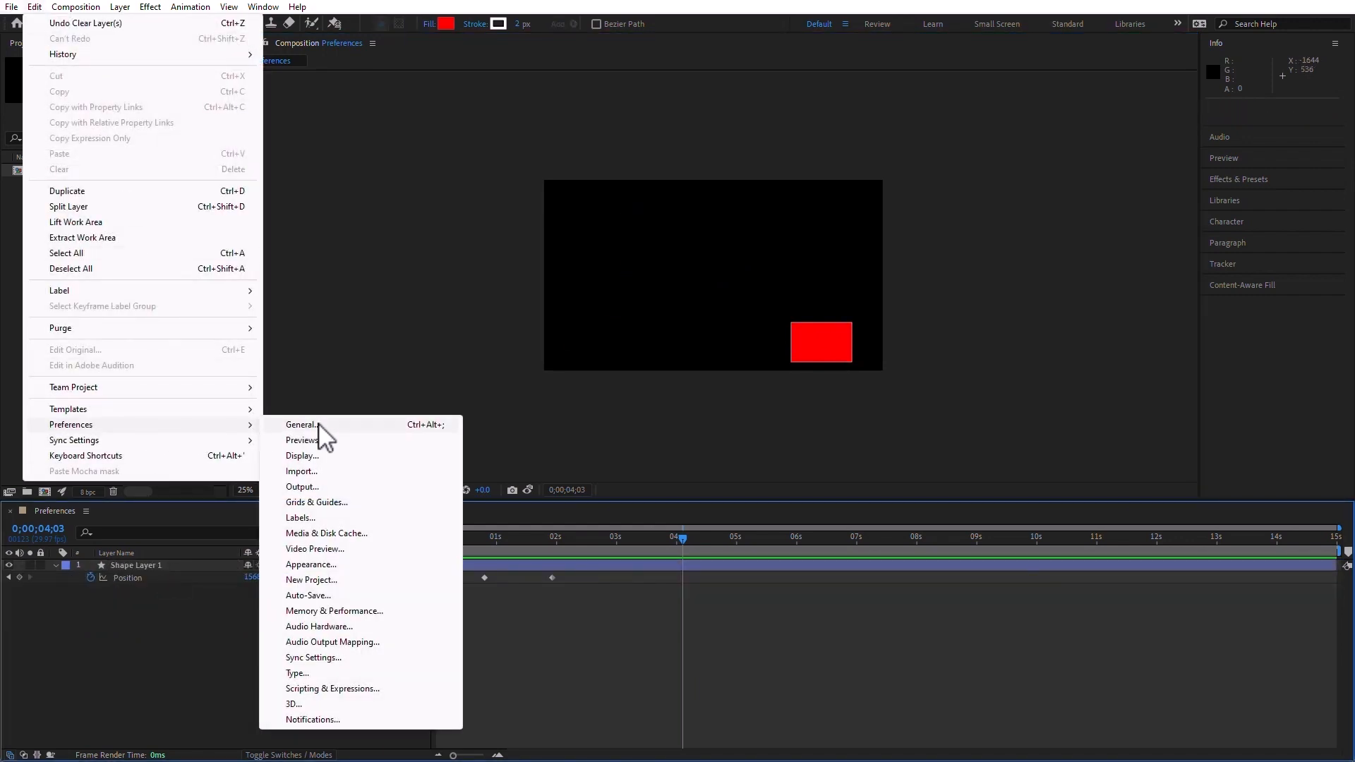
pyautogui.click(403, 431)
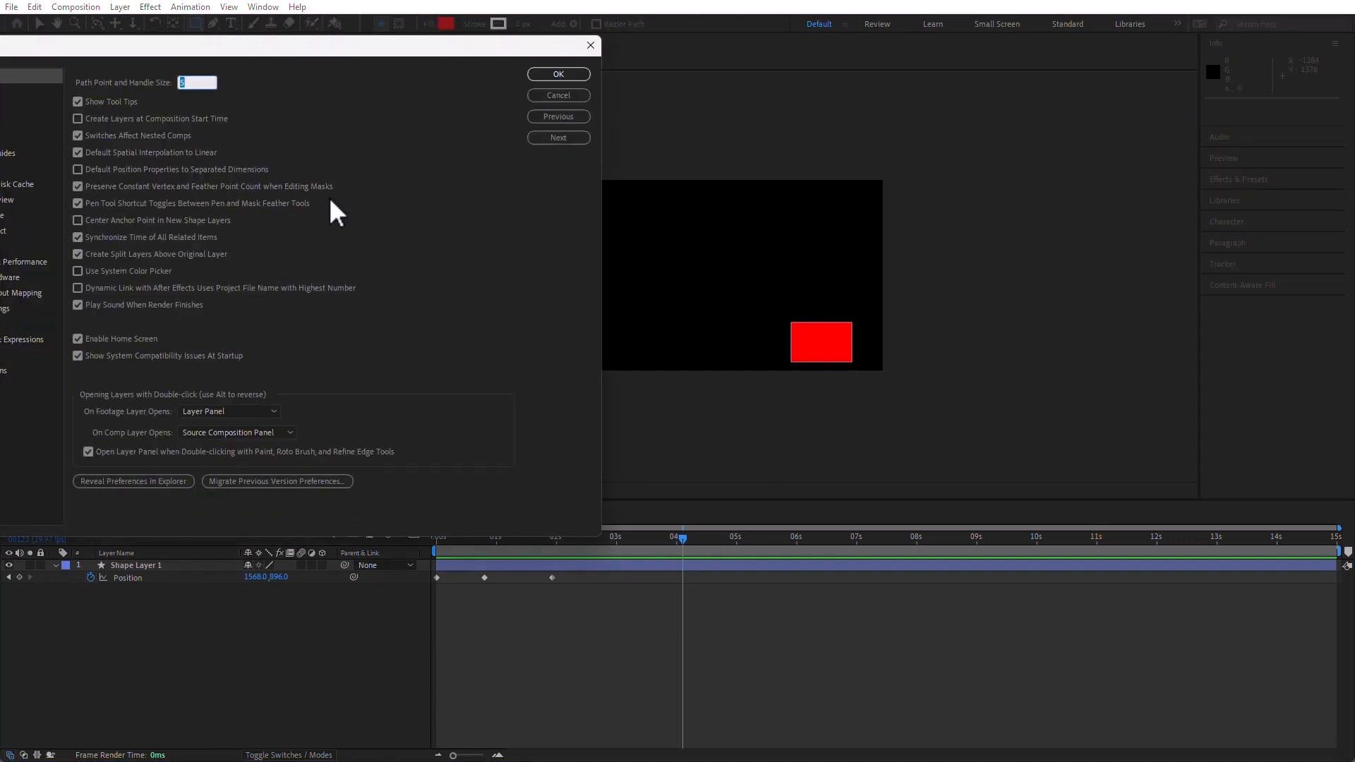
pyautogui.click(78, 119)
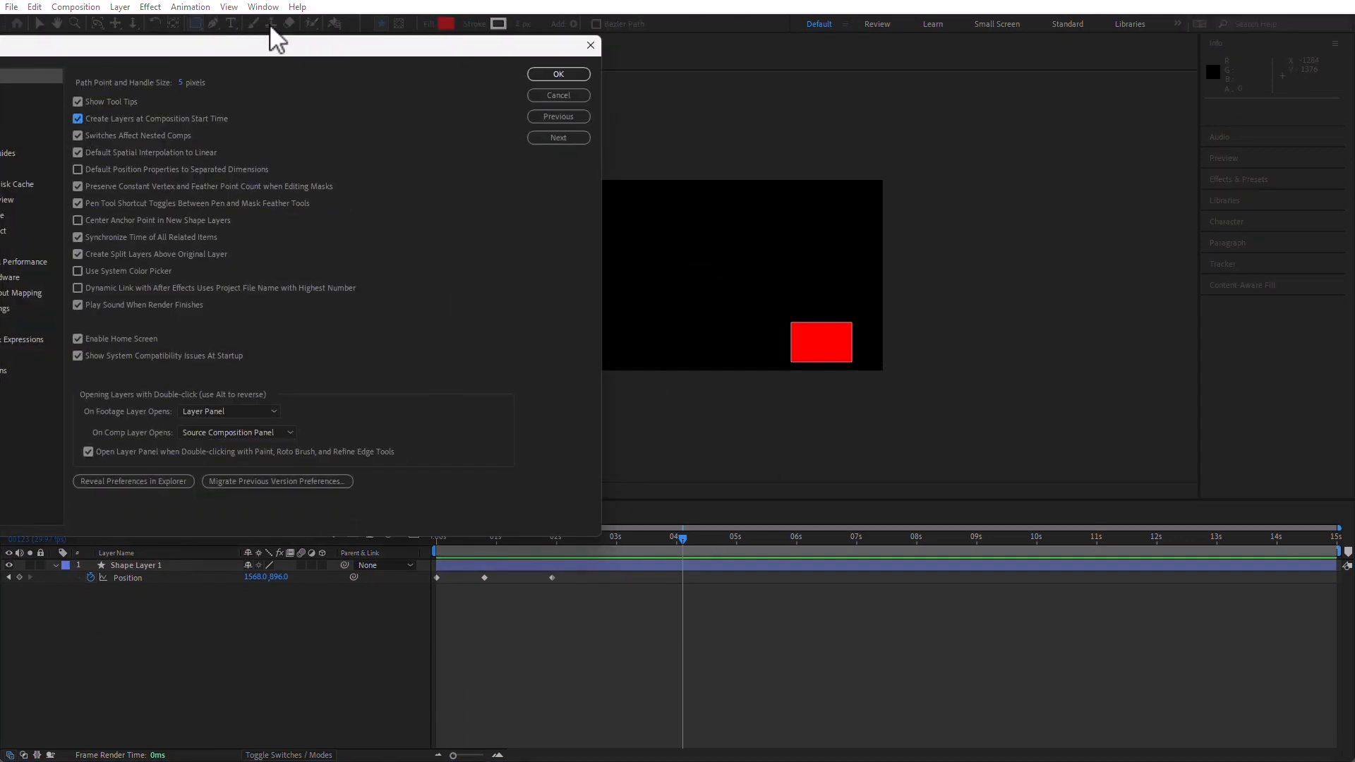
pyautogui.moveTo(270, 41); pyautogui.dragTo(506, 53)
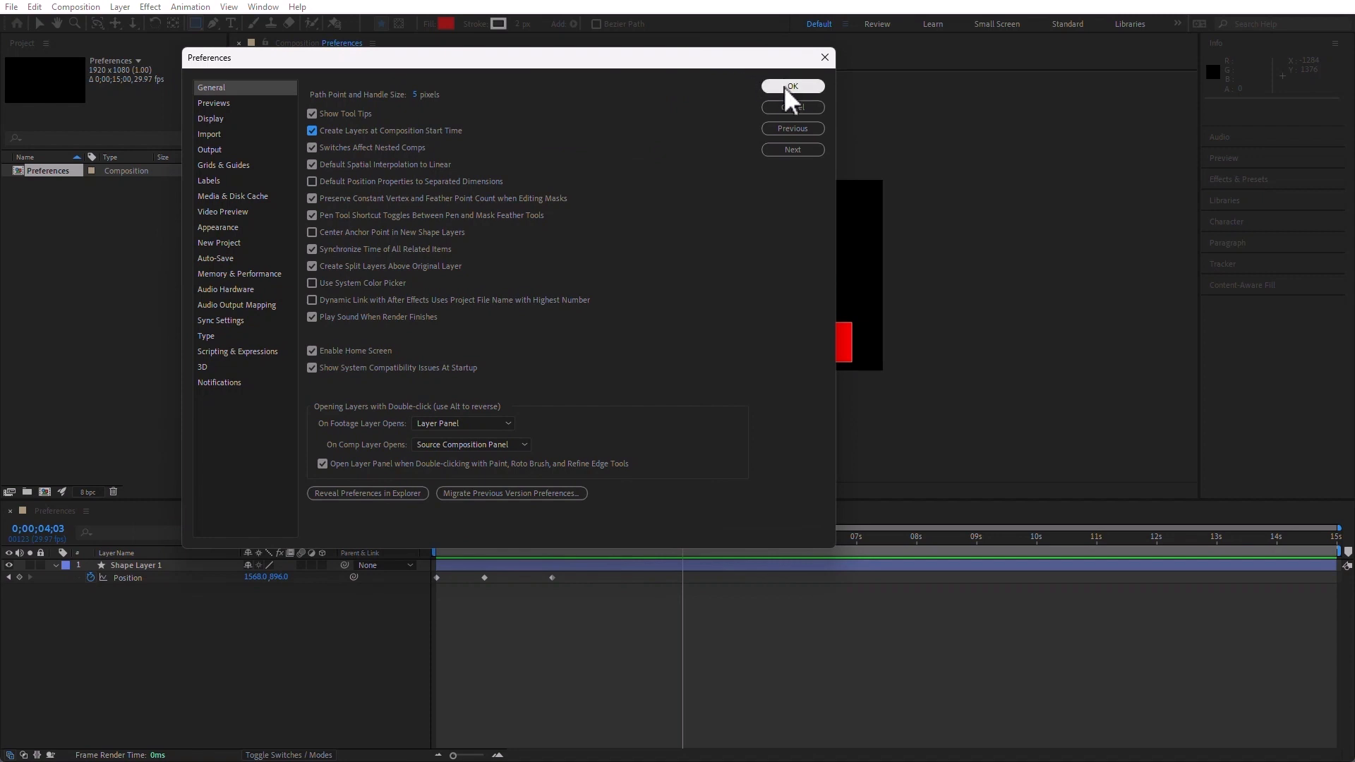
pyautogui.click(785, 85)
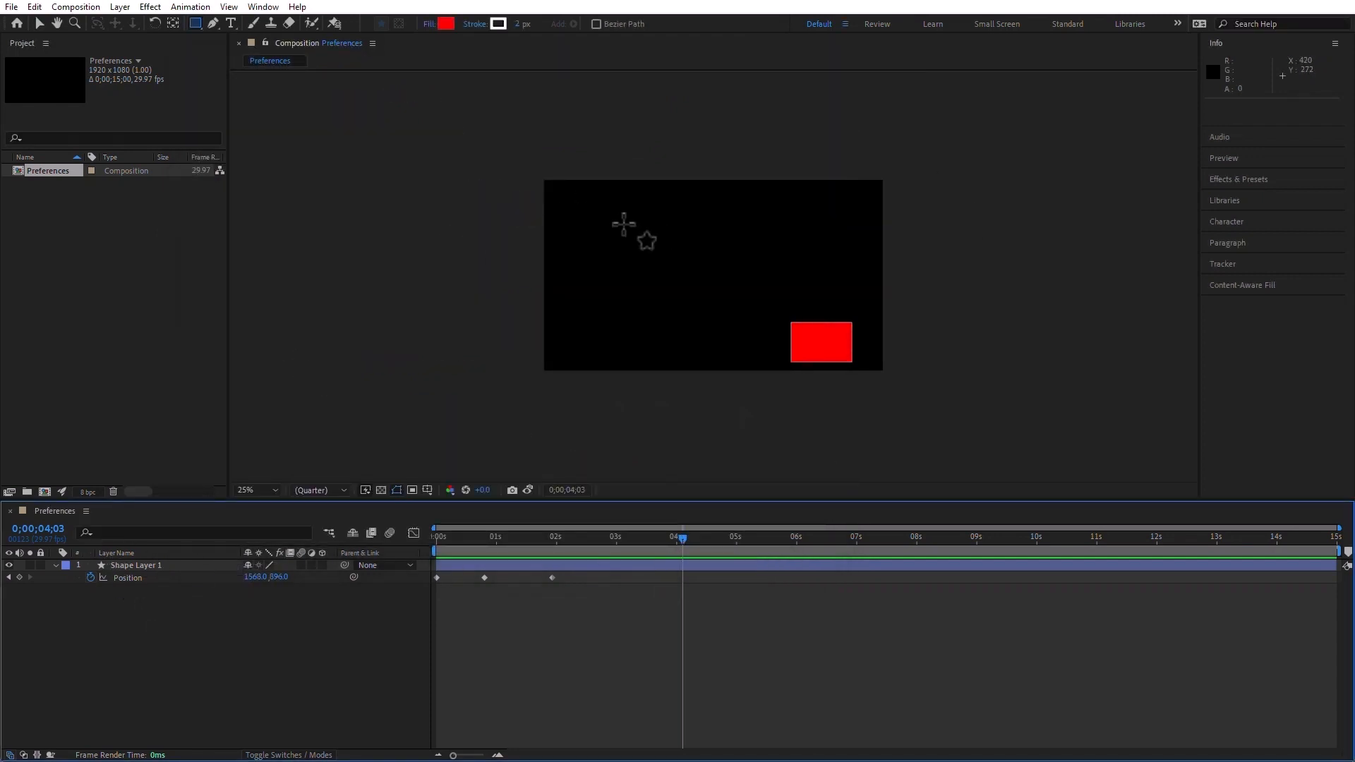
# Draw a wide test rectangle about 1040 by 288 pixels on a new shape layer and delete that layer
pyautogui.moveTo(623, 221); pyautogui.dragTo(808, 270)
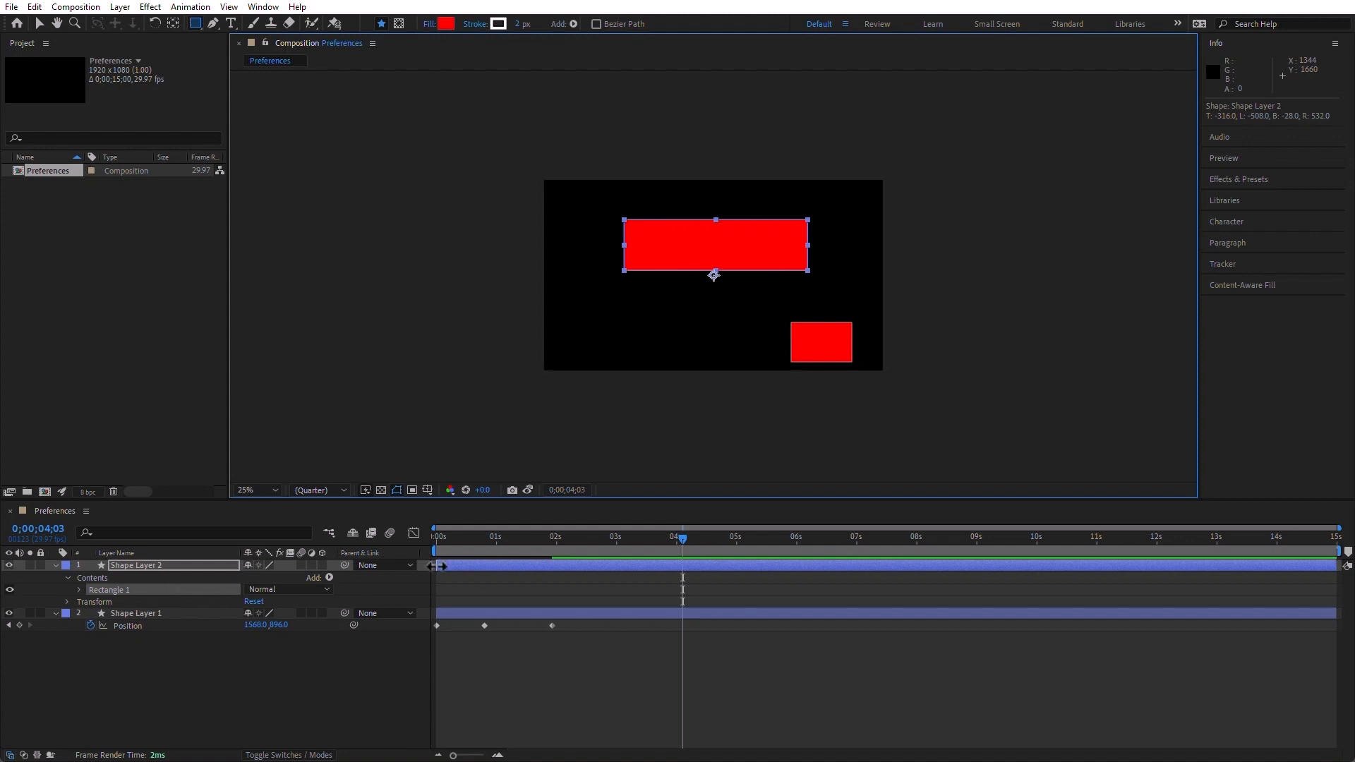
pyautogui.click(174, 565)
pyautogui.press('Delete')
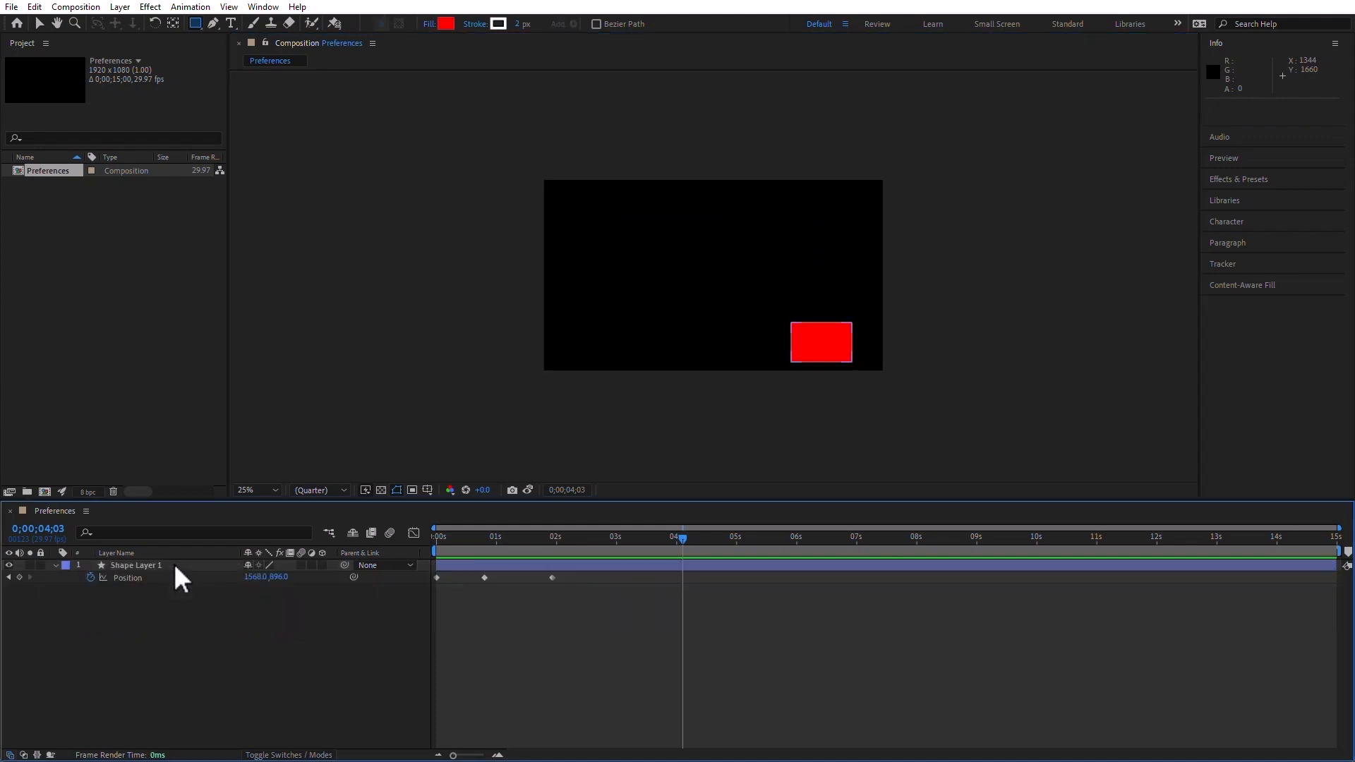
# Disable Default Spatial Interpolation to Linear in the General preferences and apply it
pyautogui.click(36, 7)
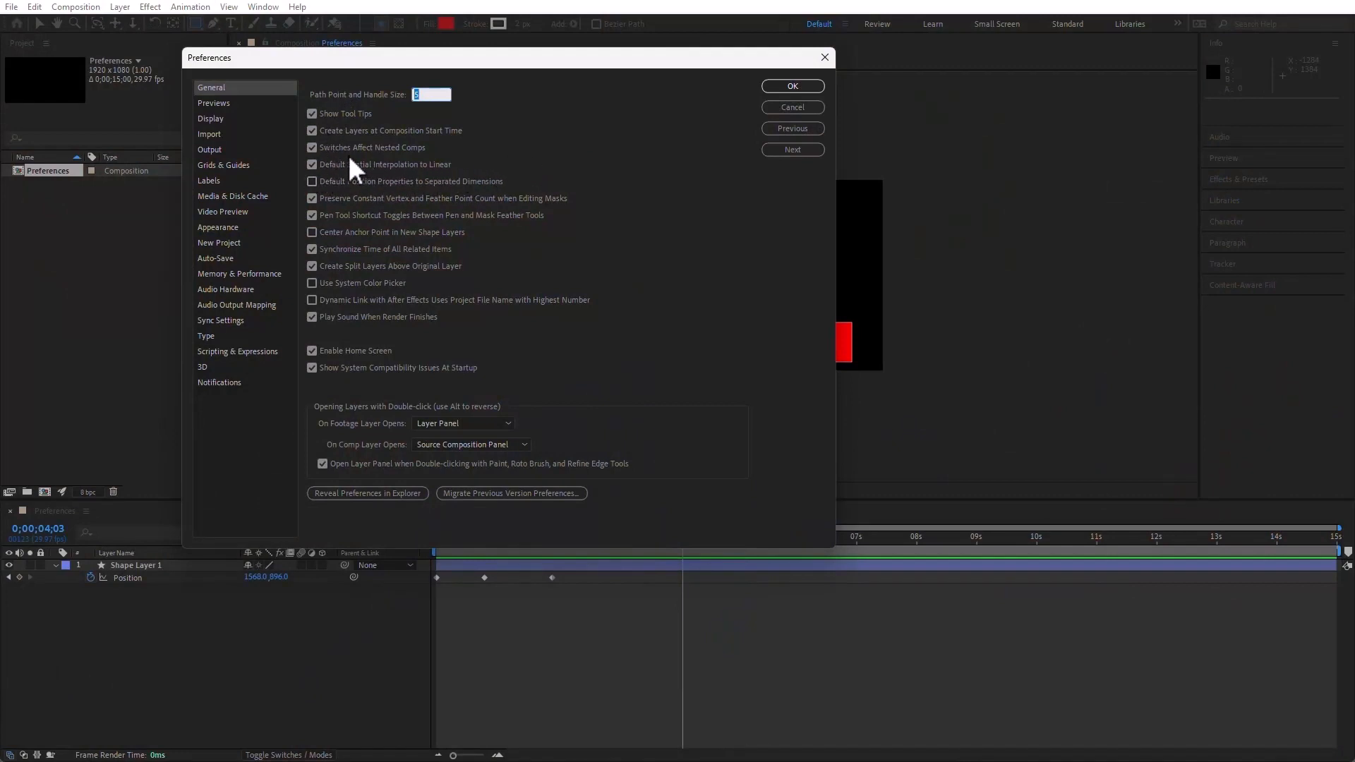
pyautogui.click(312, 165)
pyautogui.moveTo(555, 62); pyautogui.dragTo(1000, 462)
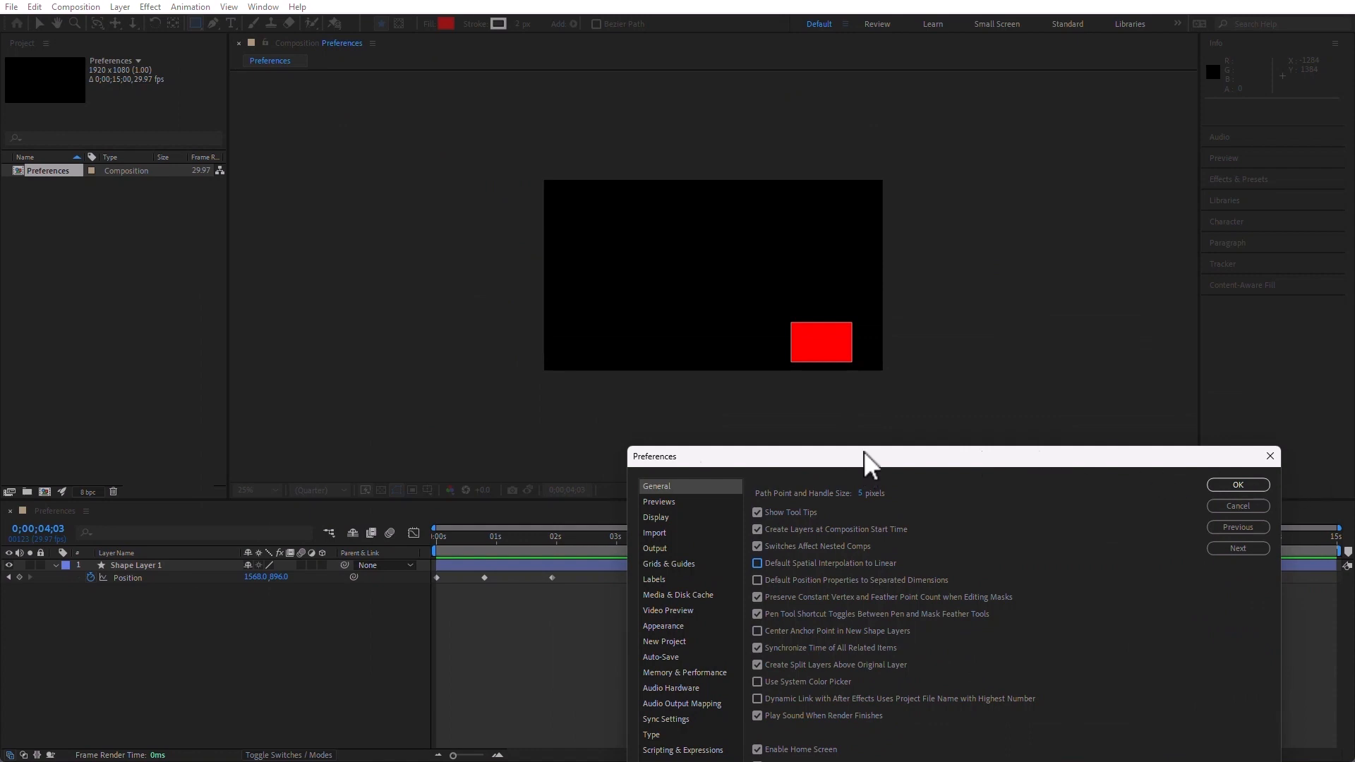
pyautogui.click(1265, 485)
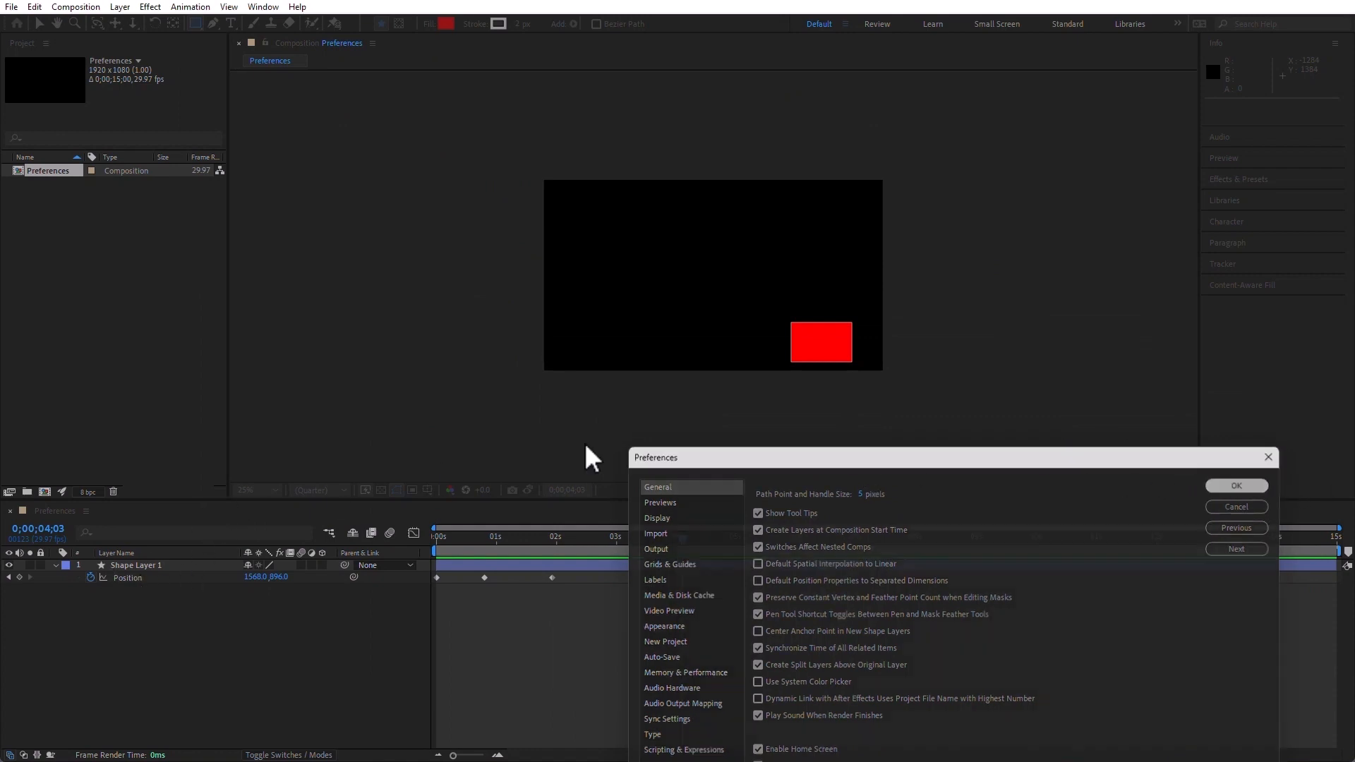
# Remove all Position keyframes from Shape Layer 1 and return the current time to 0;00;00;00
pyautogui.click(171, 565)
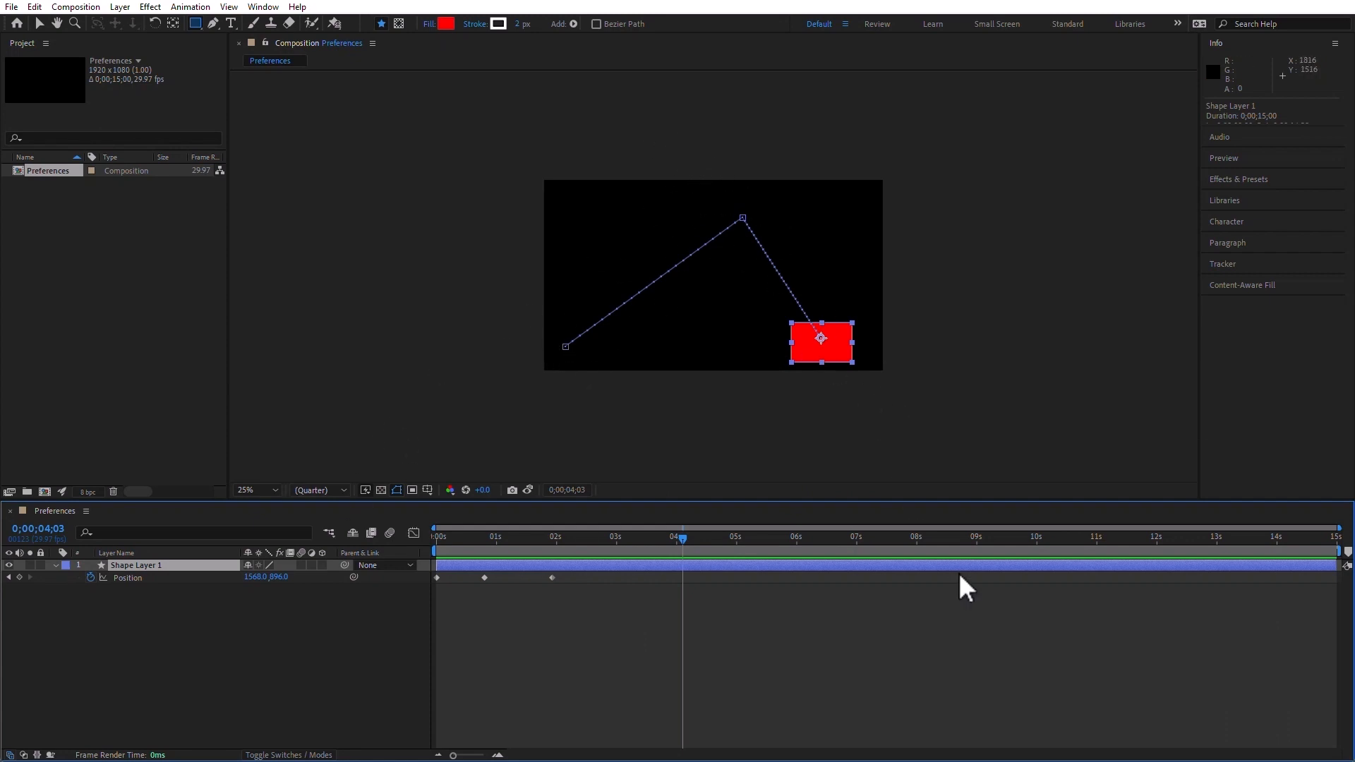
pyautogui.click(90, 577)
pyautogui.moveTo(585, 539); pyautogui.dragTo(32, 569)
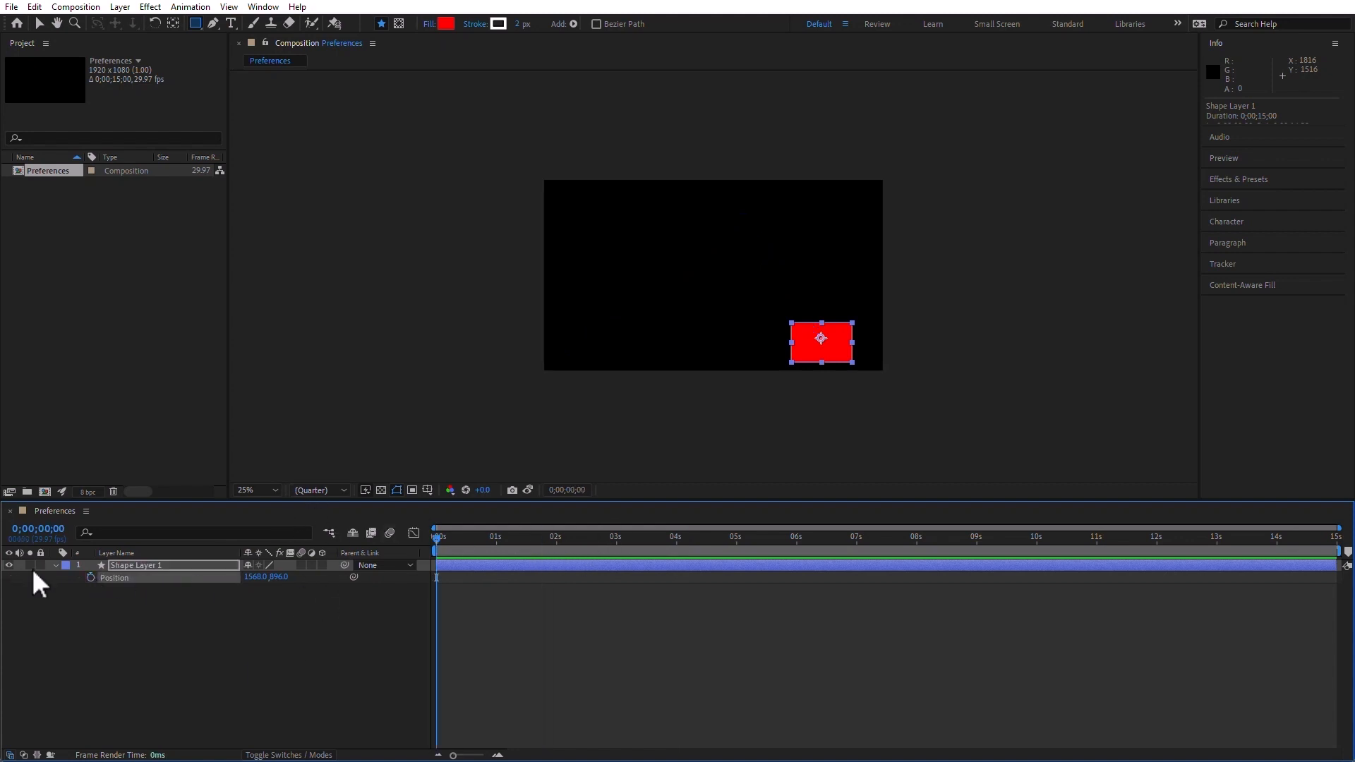
# Turn off Default Spatial Interpolation to Linear in the General preferences and apply the change
pyautogui.click(40, 9)
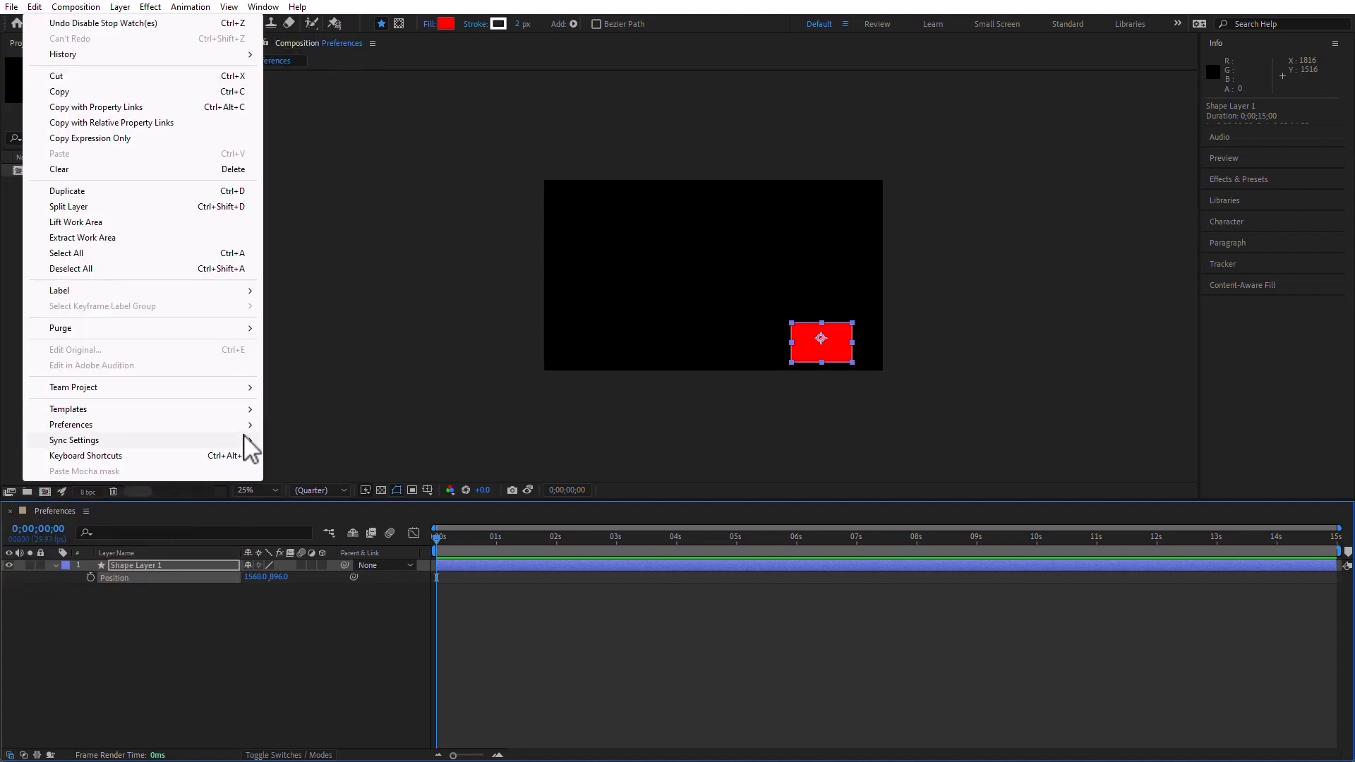
pyautogui.moveTo(247, 425)
pyautogui.click(300, 426)
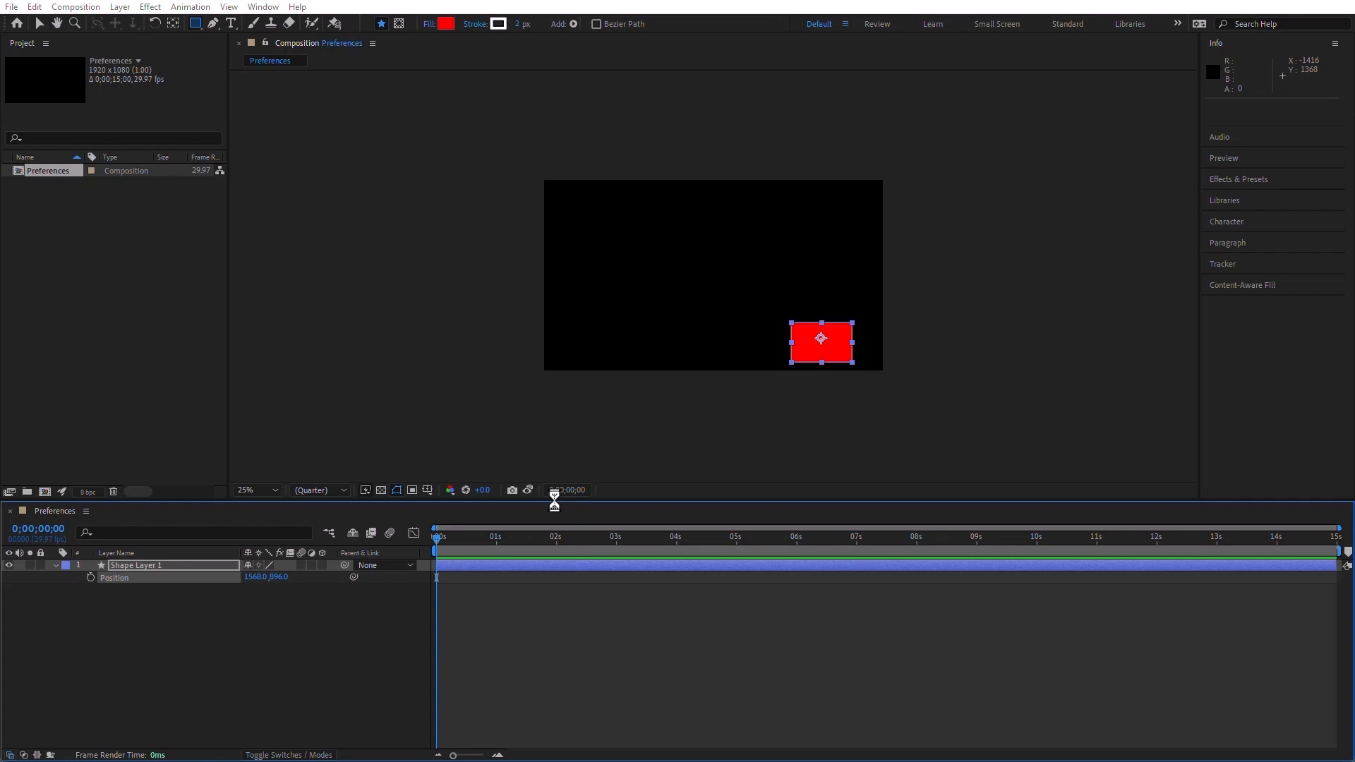
pyautogui.moveTo(815, 461); pyautogui.dragTo(505, 79)
pyautogui.click(446, 182)
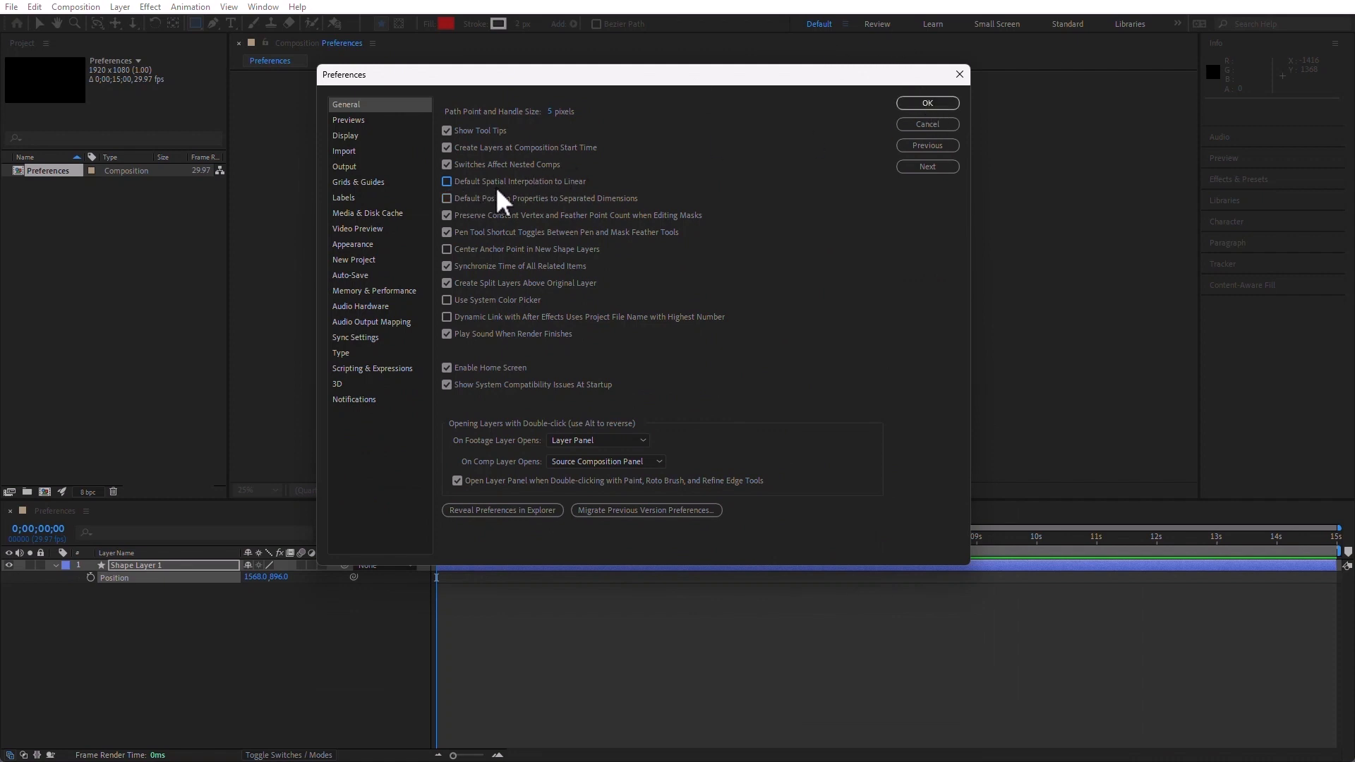
pyautogui.click(927, 104)
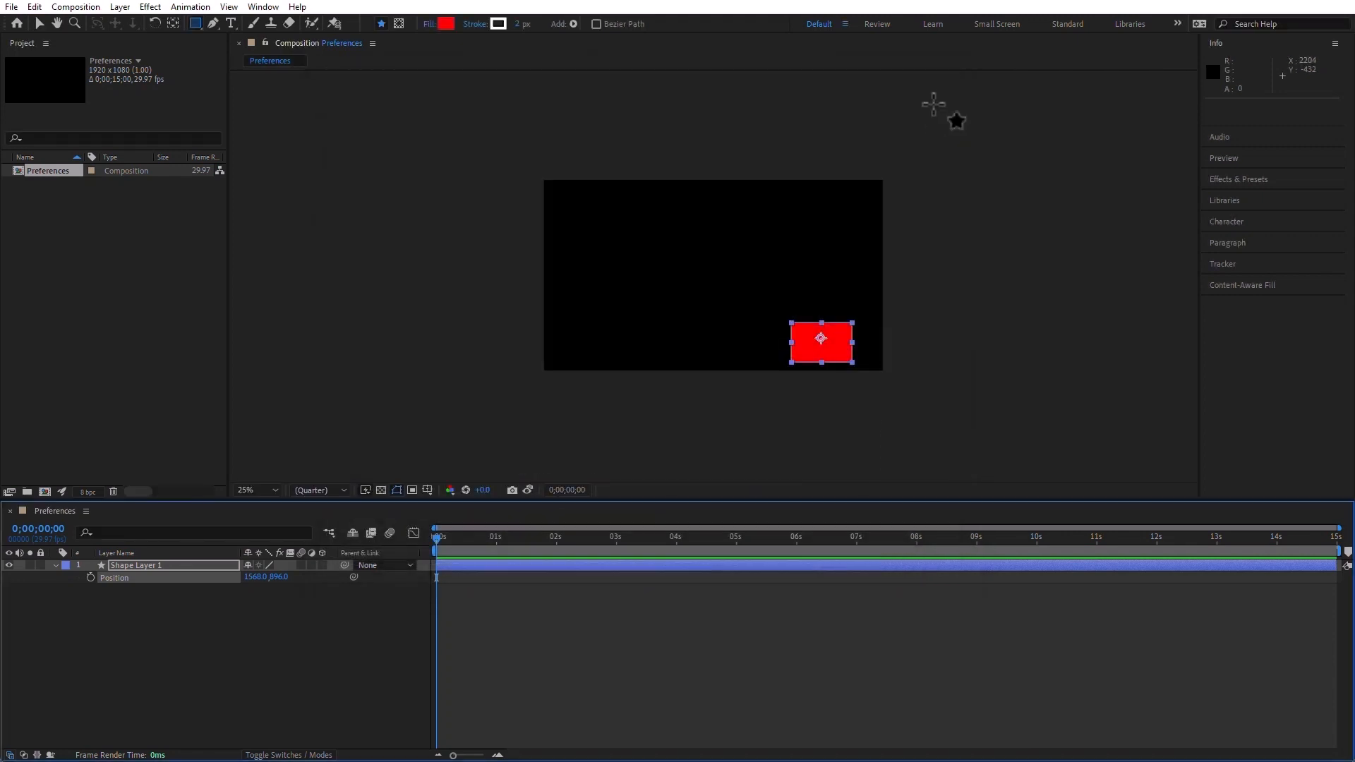
# Animate Shape Layer 1's Position along an arch with keyframes at 0, 2 and 4 seconds, ending at about -8, 872
pyautogui.click(90, 576)
pyautogui.click(556, 541)
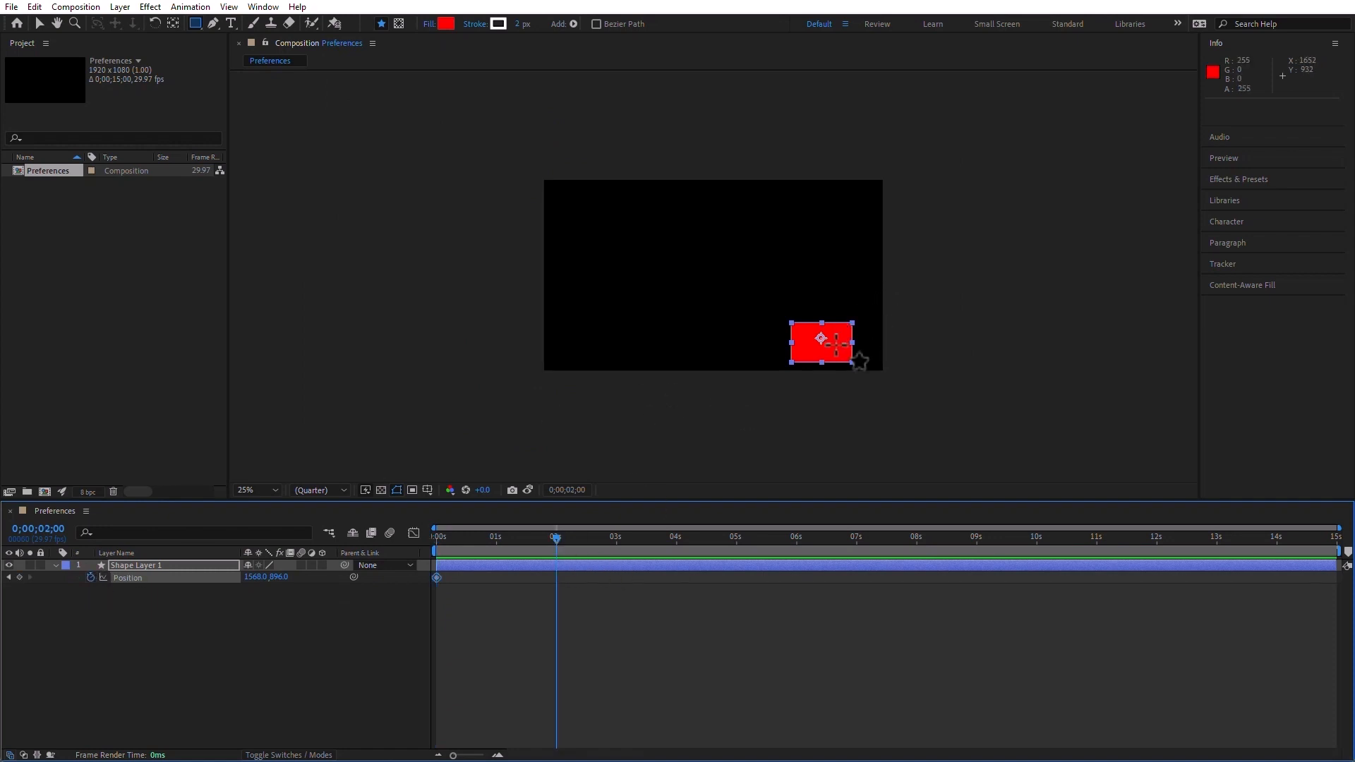
pyautogui.press('v')
pyautogui.moveTo(841, 339); pyautogui.dragTo(564, 332)
pyautogui.click(675, 539)
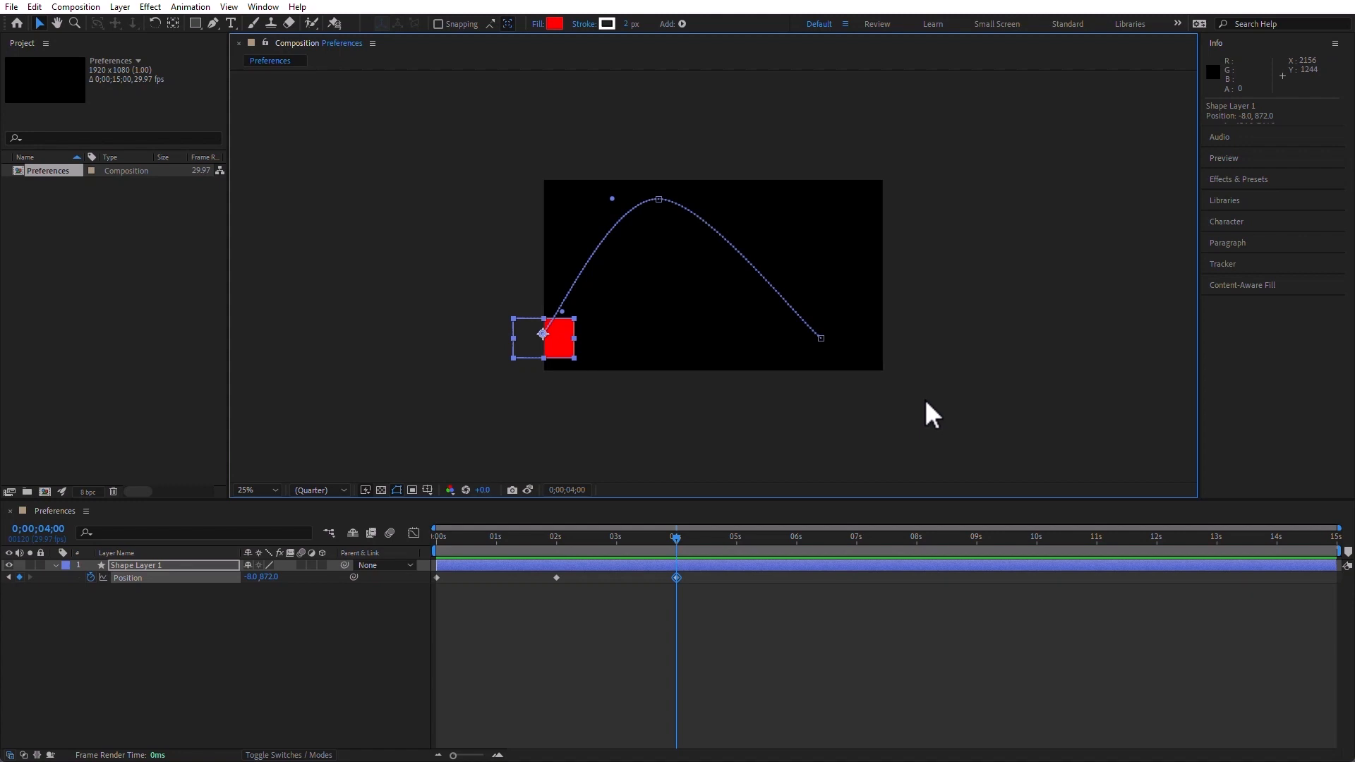
# Enable Center Anchor Point in New Shape Layers in the General preferences and apply it
pyautogui.click(35, 7)
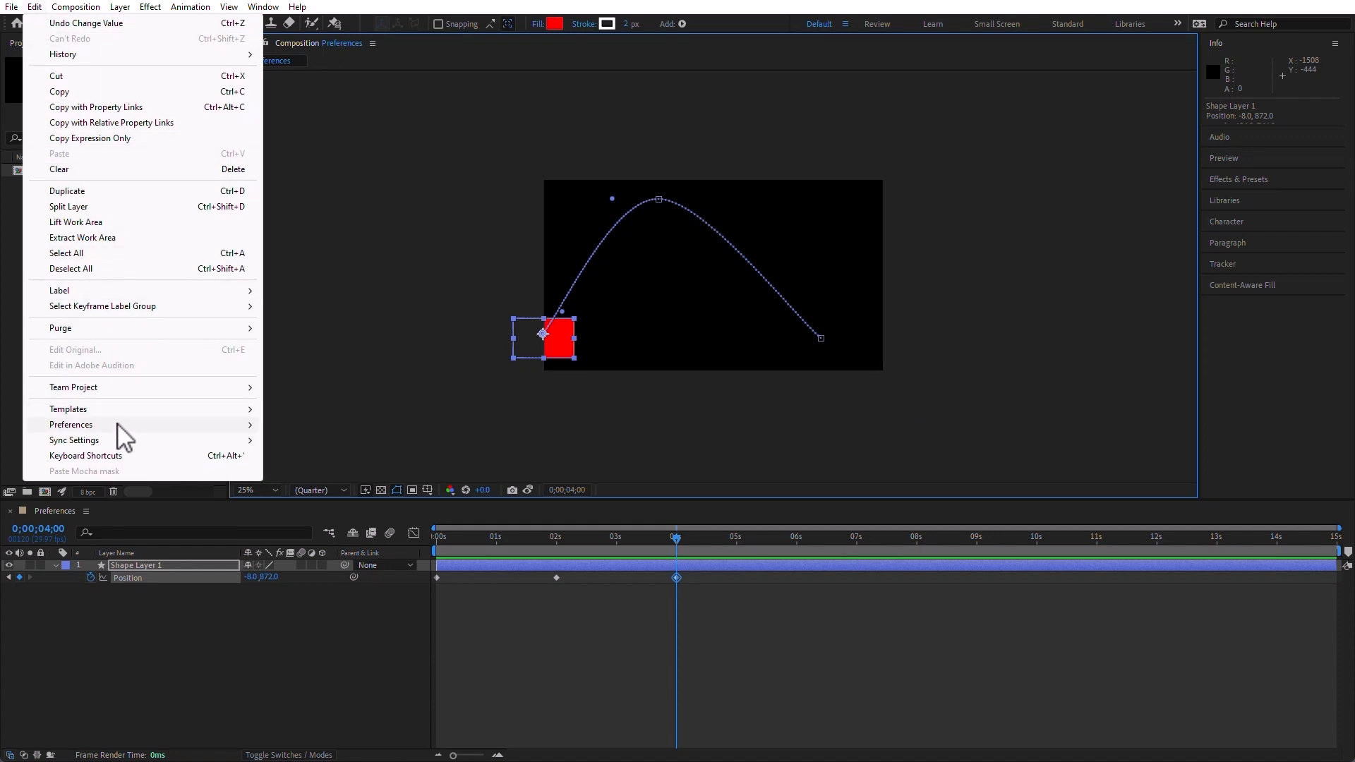
pyautogui.moveTo(196, 430)
pyautogui.click(312, 424)
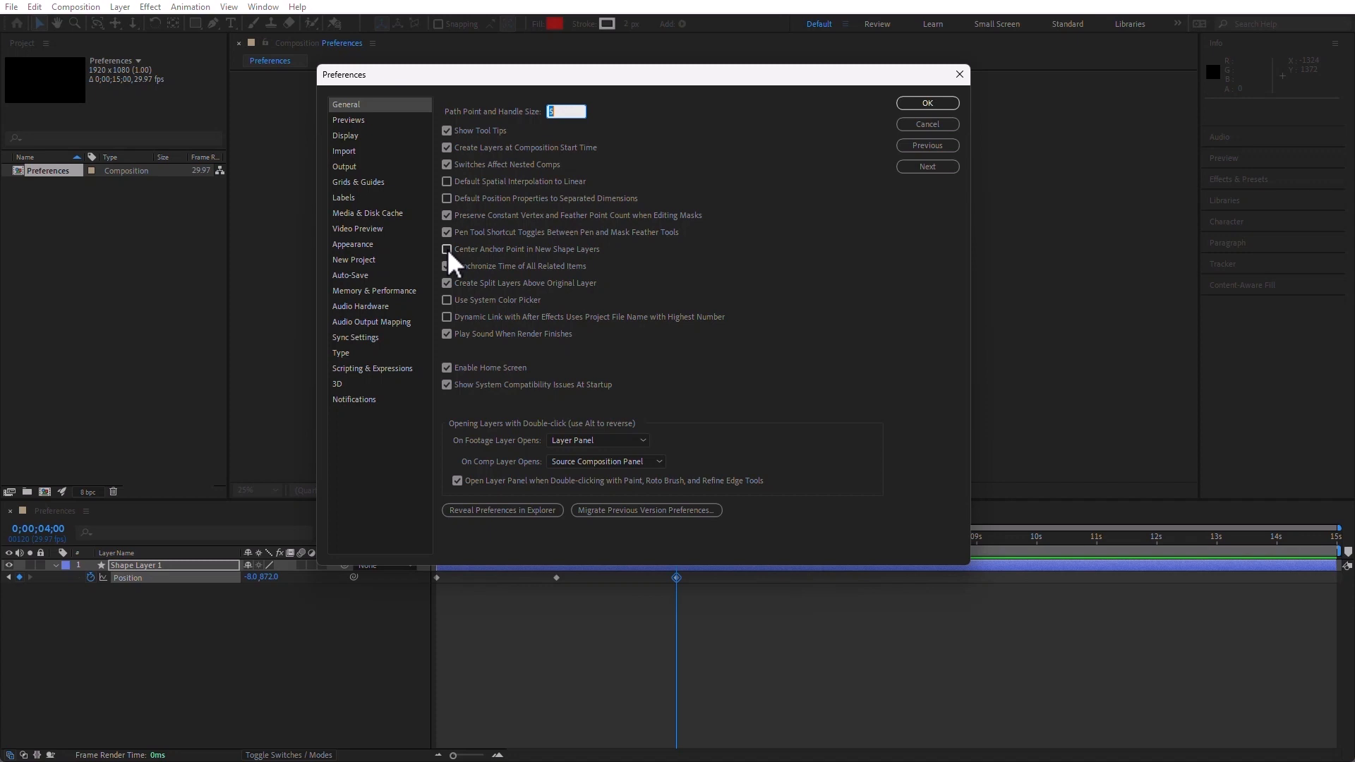
pyautogui.click(446, 249)
pyautogui.click(946, 103)
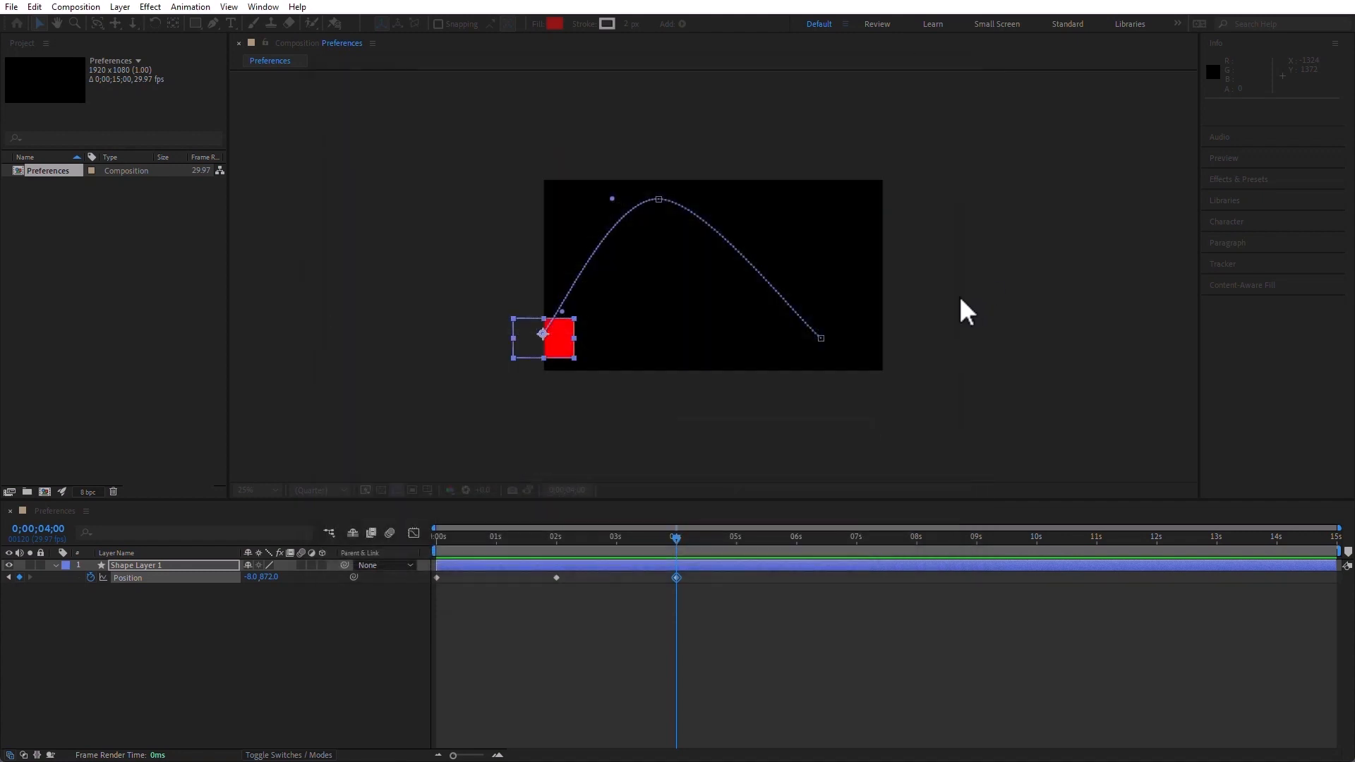
# Replace Shape Layer 1 with an ellipse about 508 by 280 pixels near the composition's upper-left corner, with its anchor point centered
pyautogui.click(131, 564)
pyautogui.press('Delete')
pyautogui.moveTo(195, 23); pyautogui.dragTo(240, 57)
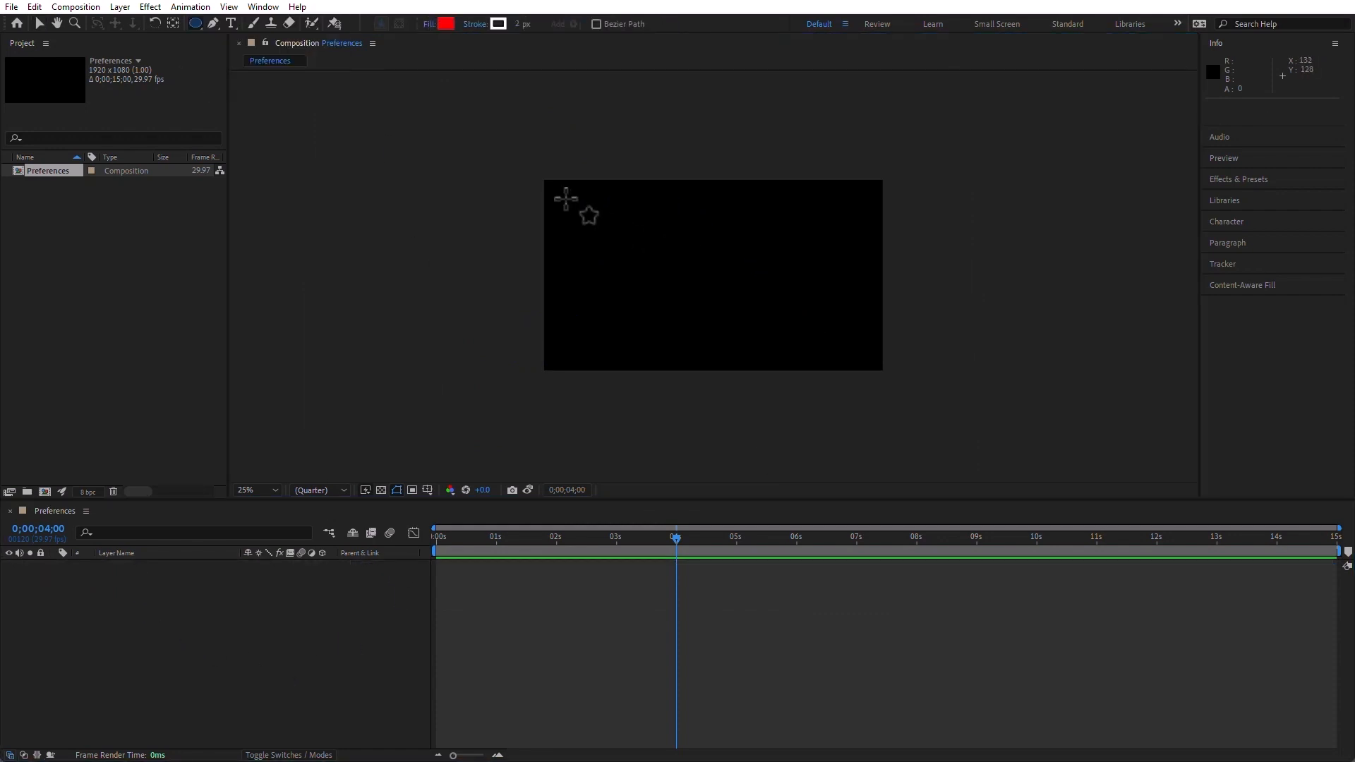
pyautogui.moveTo(556, 190); pyautogui.dragTo(648, 242)
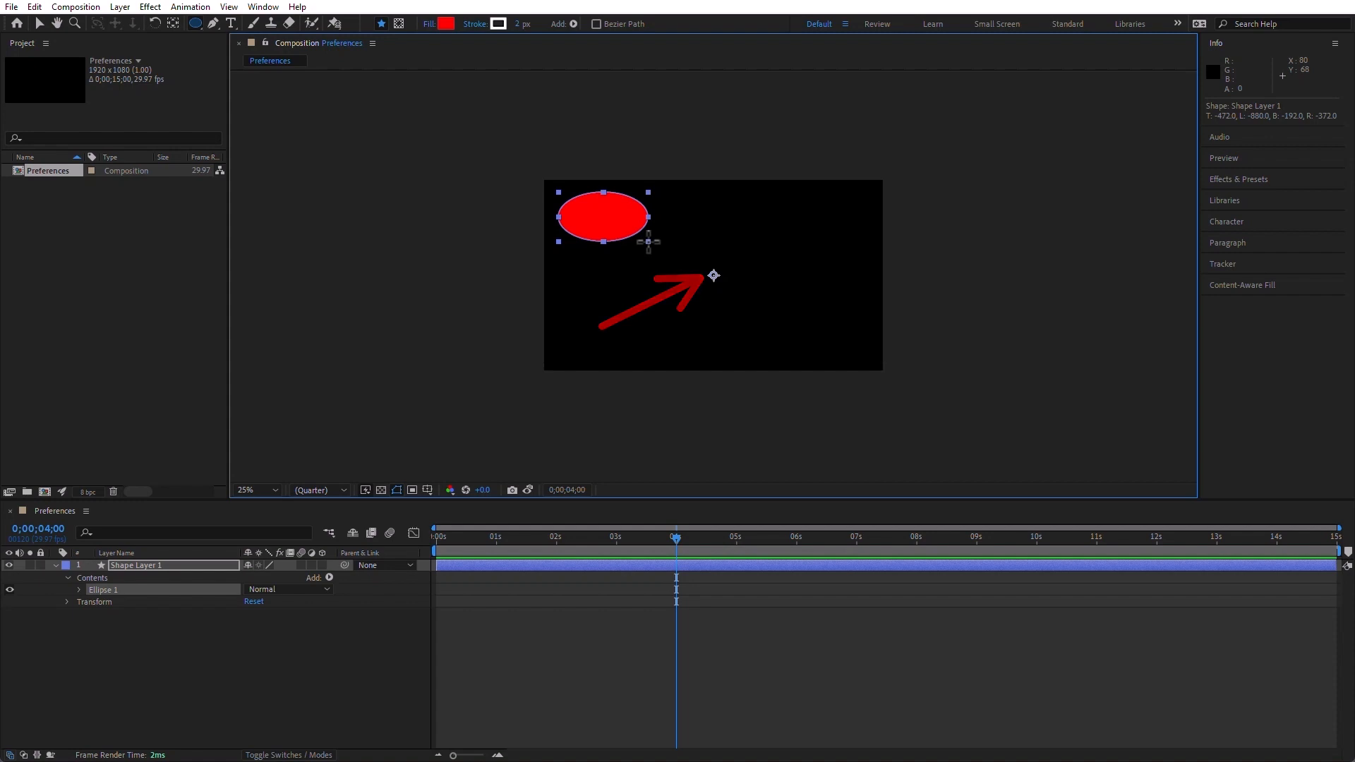
pyautogui.hotkey('ctrl', 'alt', 'Home')
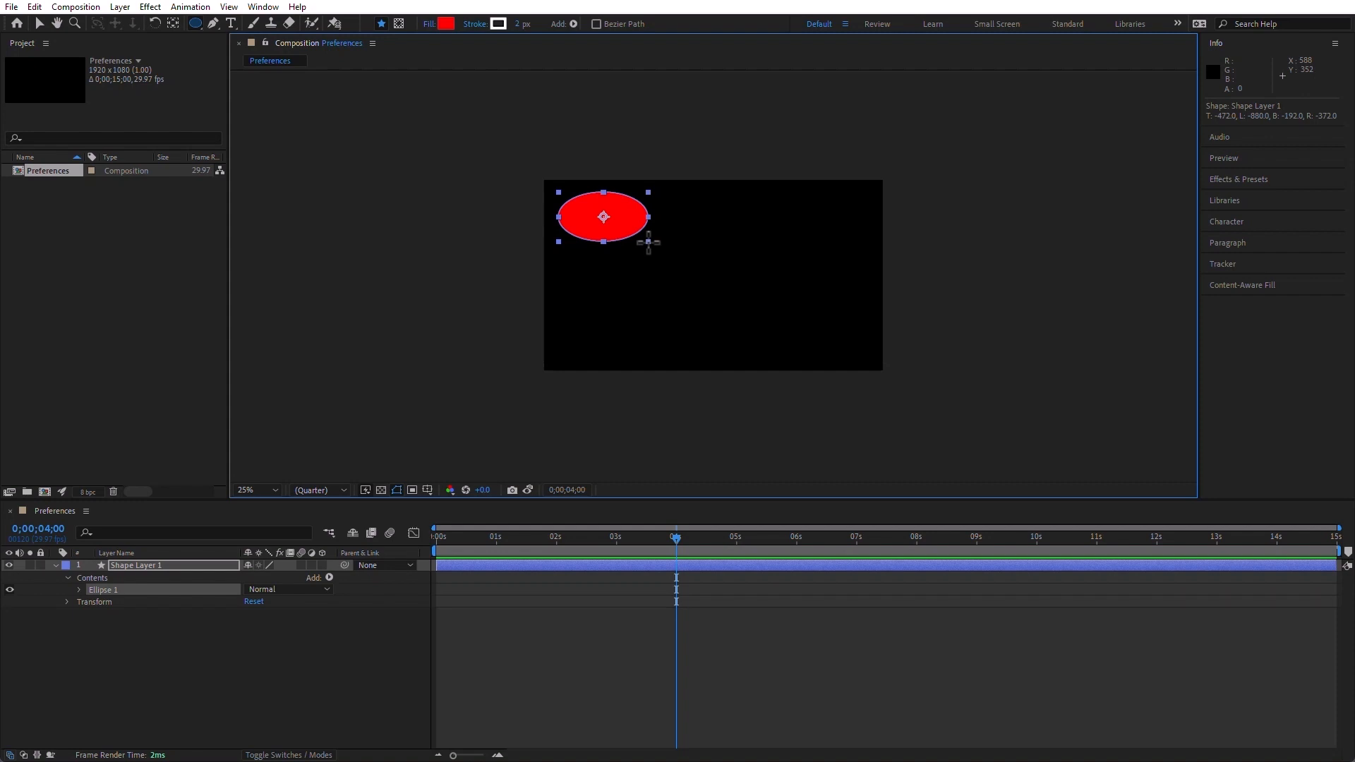
# Review the General preferences and the choices for what a footage layer opens in, keeping Layer Panel
pyautogui.click(39, 6)
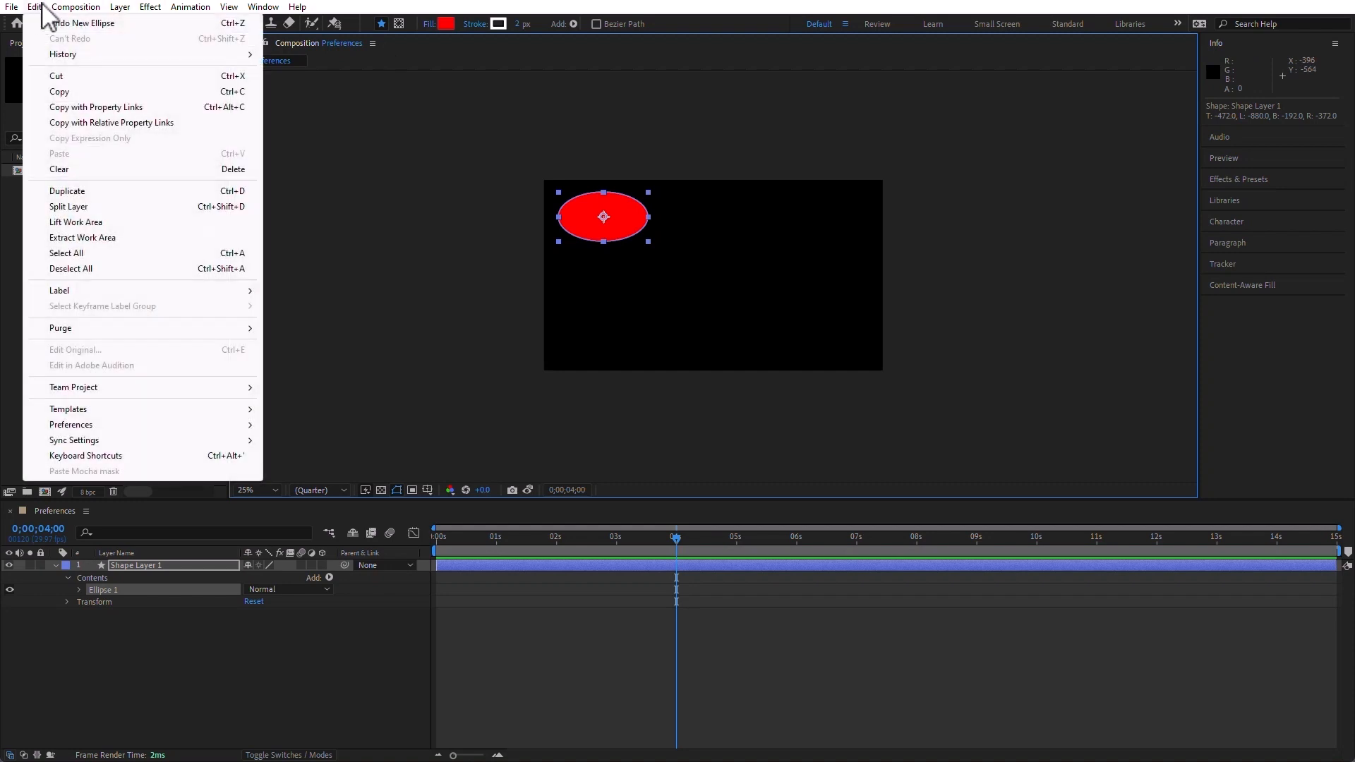
pyautogui.moveTo(118, 424)
pyautogui.click(404, 426)
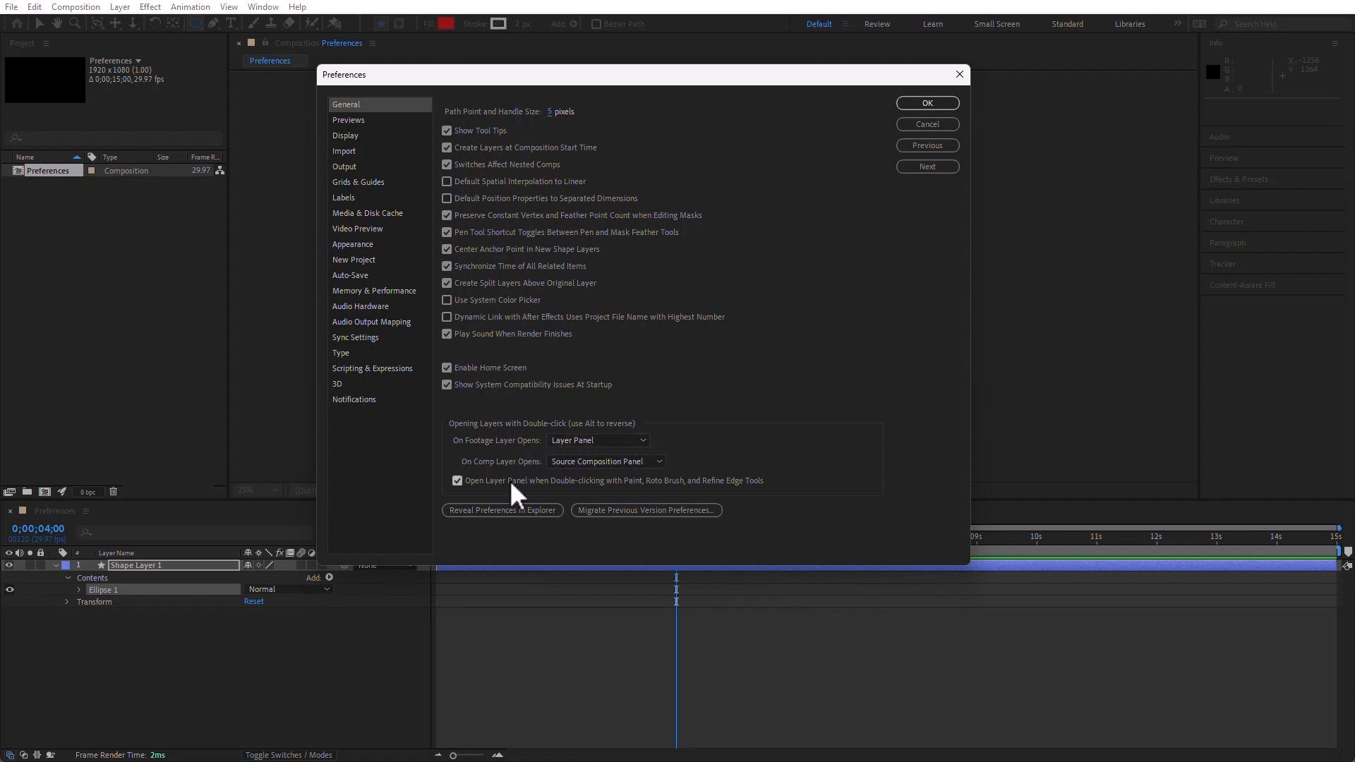
pyautogui.click(597, 437)
pyautogui.click(608, 450)
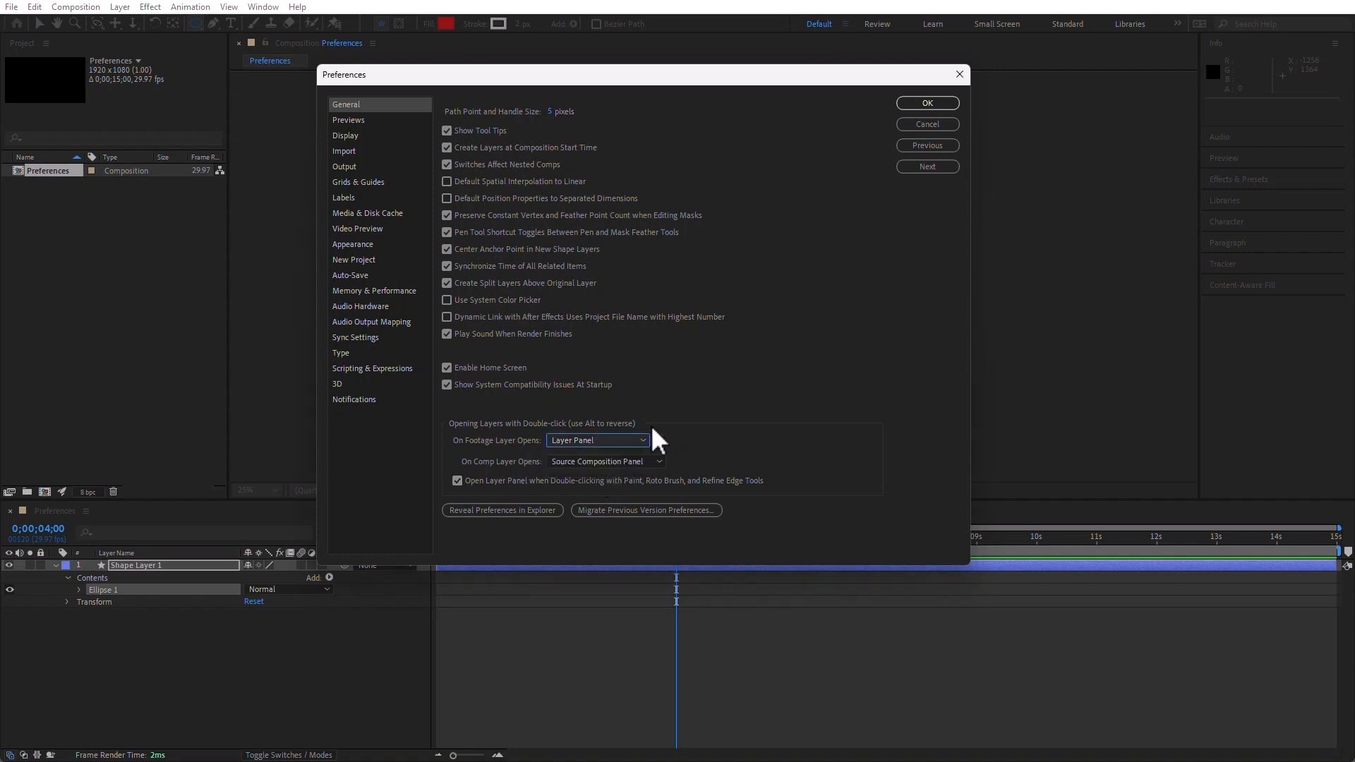
# Examine the Previews preferences with their GPU Information and the Motion Path options in the Display preferences
pyautogui.click(355, 120)
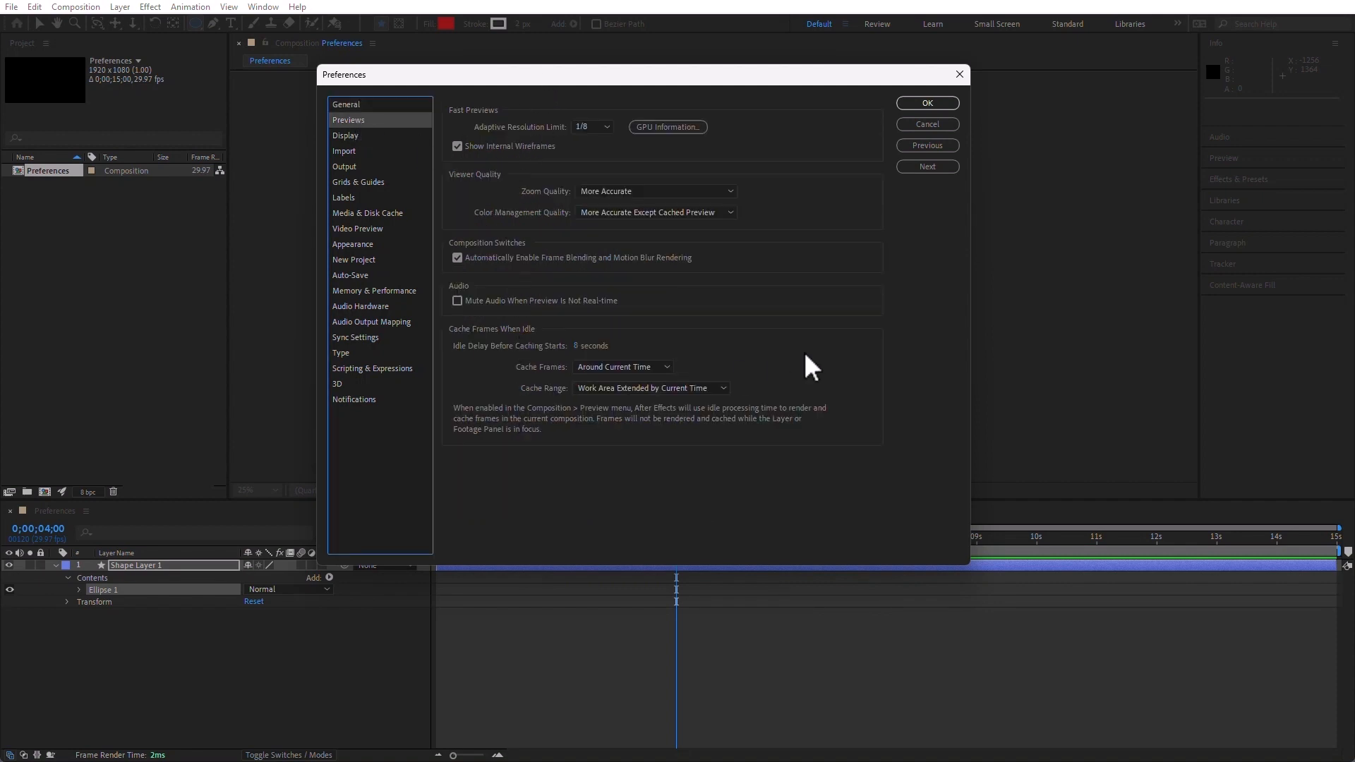
pyautogui.click(668, 126)
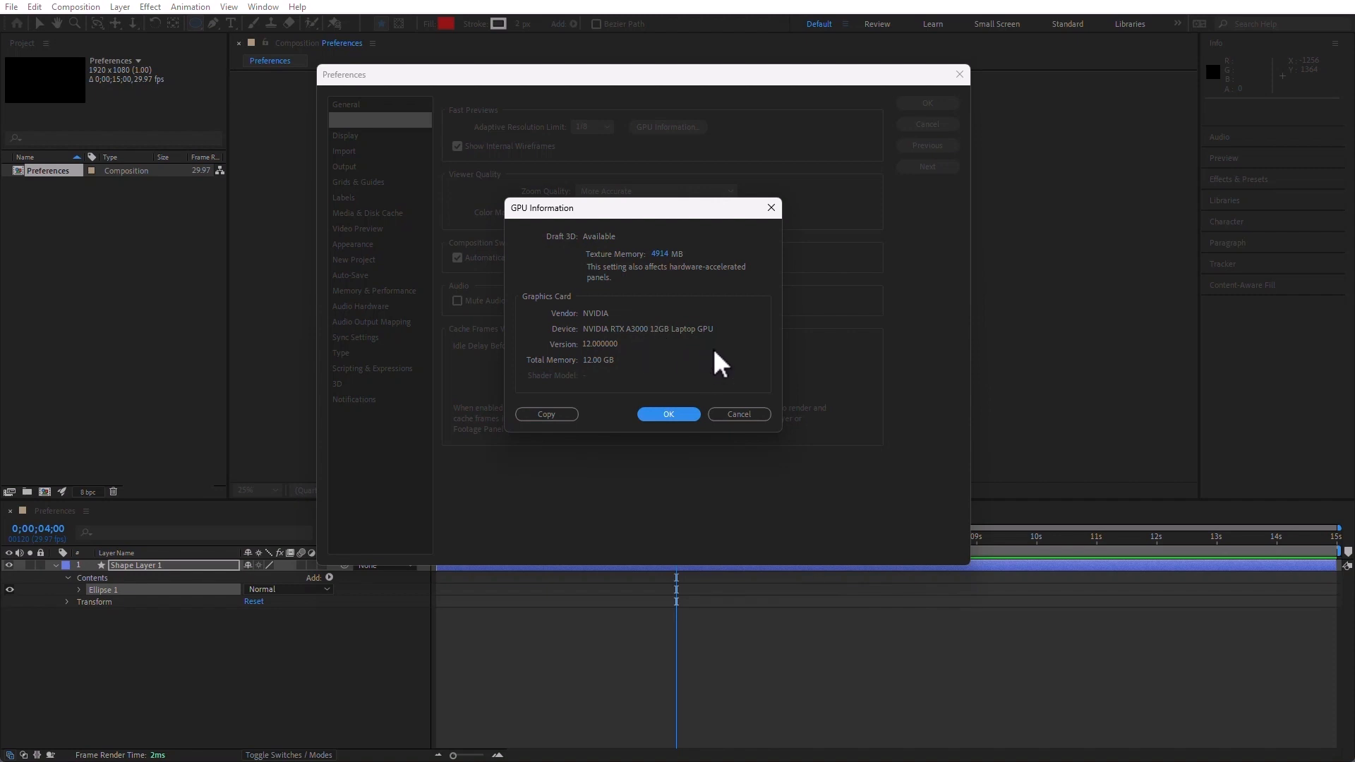
pyautogui.click(676, 414)
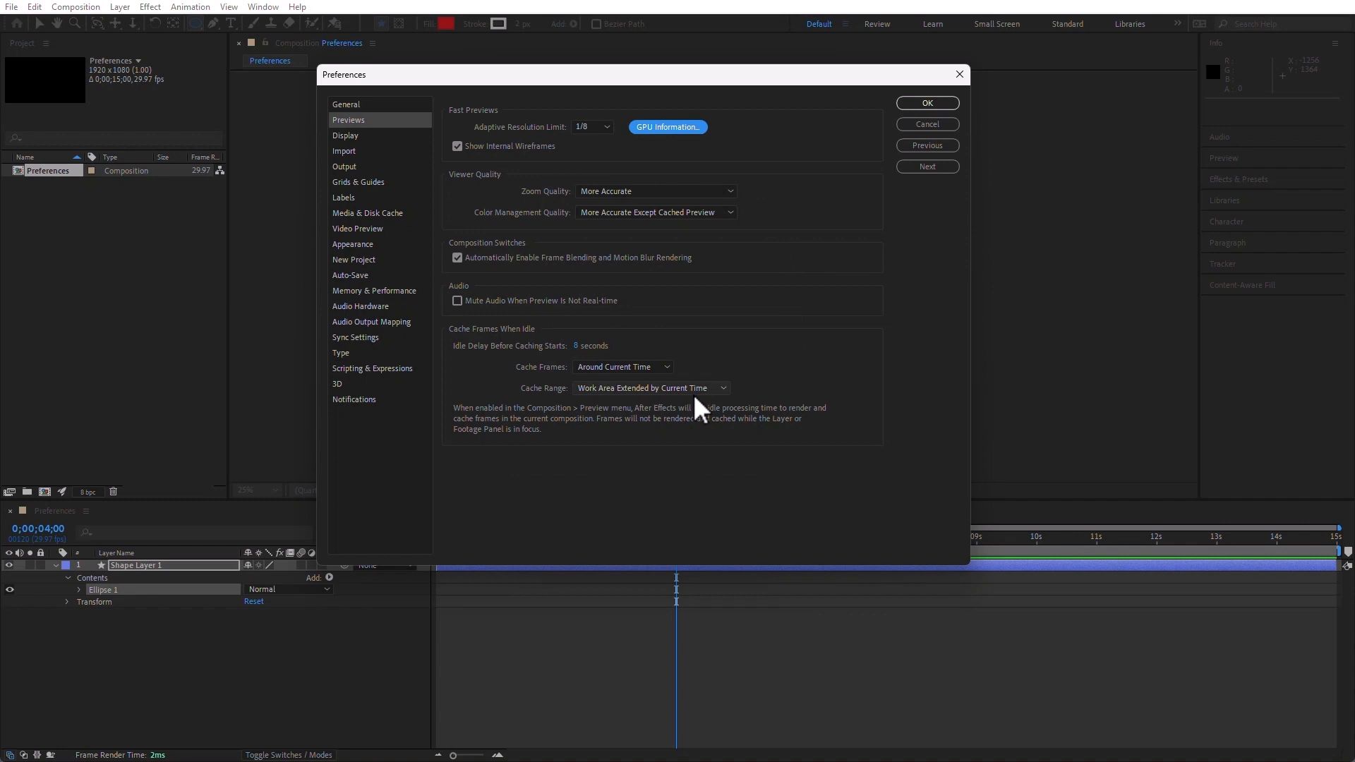
pyautogui.click(345, 135)
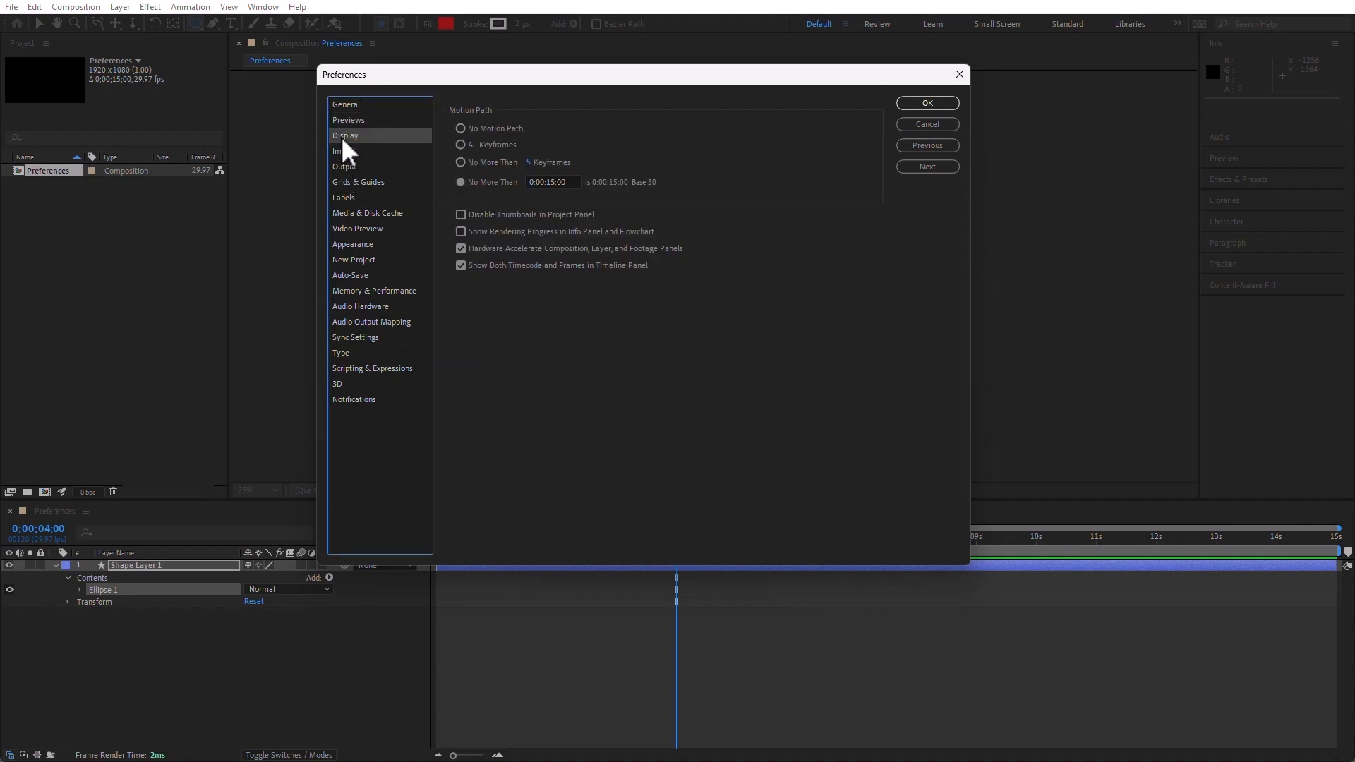
pyautogui.click(460, 129)
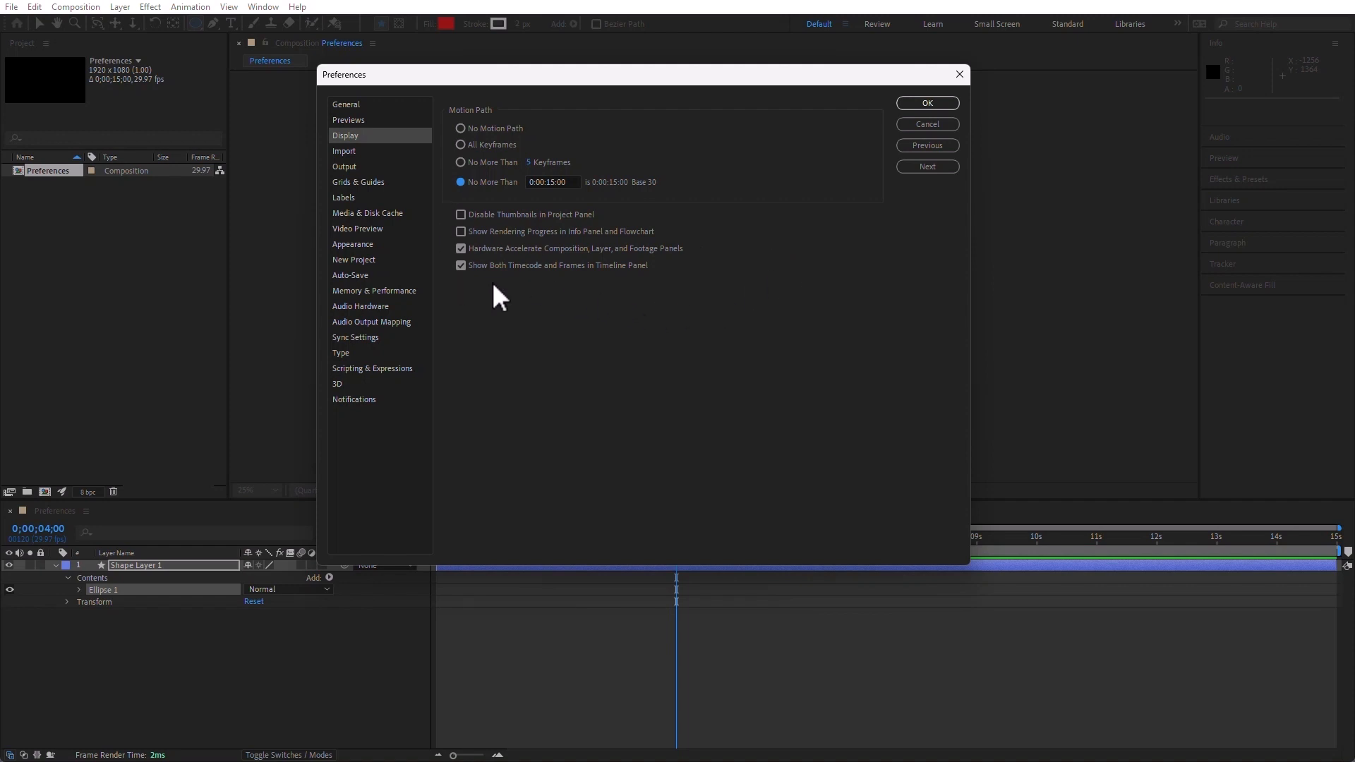
# Set the still footage duration to 0:00:01:00 in the Import preferences and view the Output preferences
pyautogui.click(345, 151)
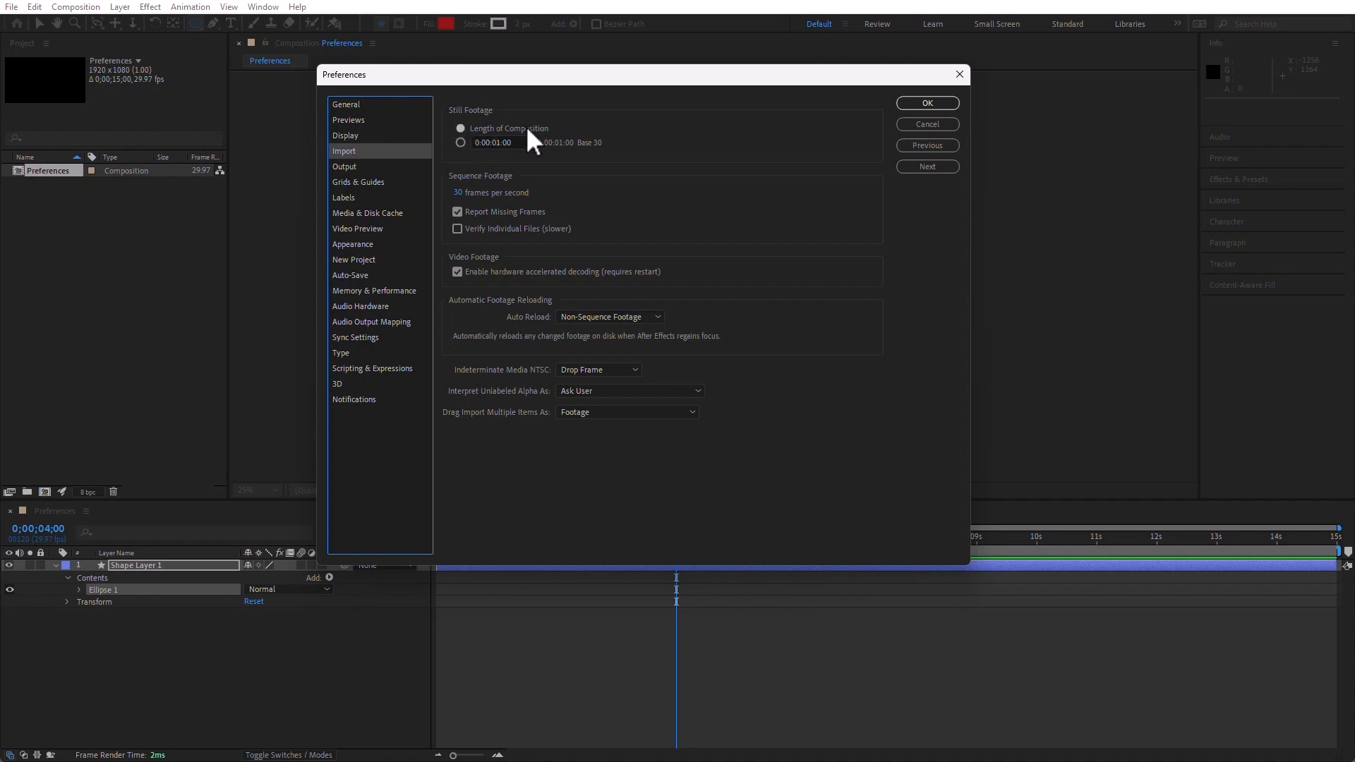
pyautogui.click(460, 142)
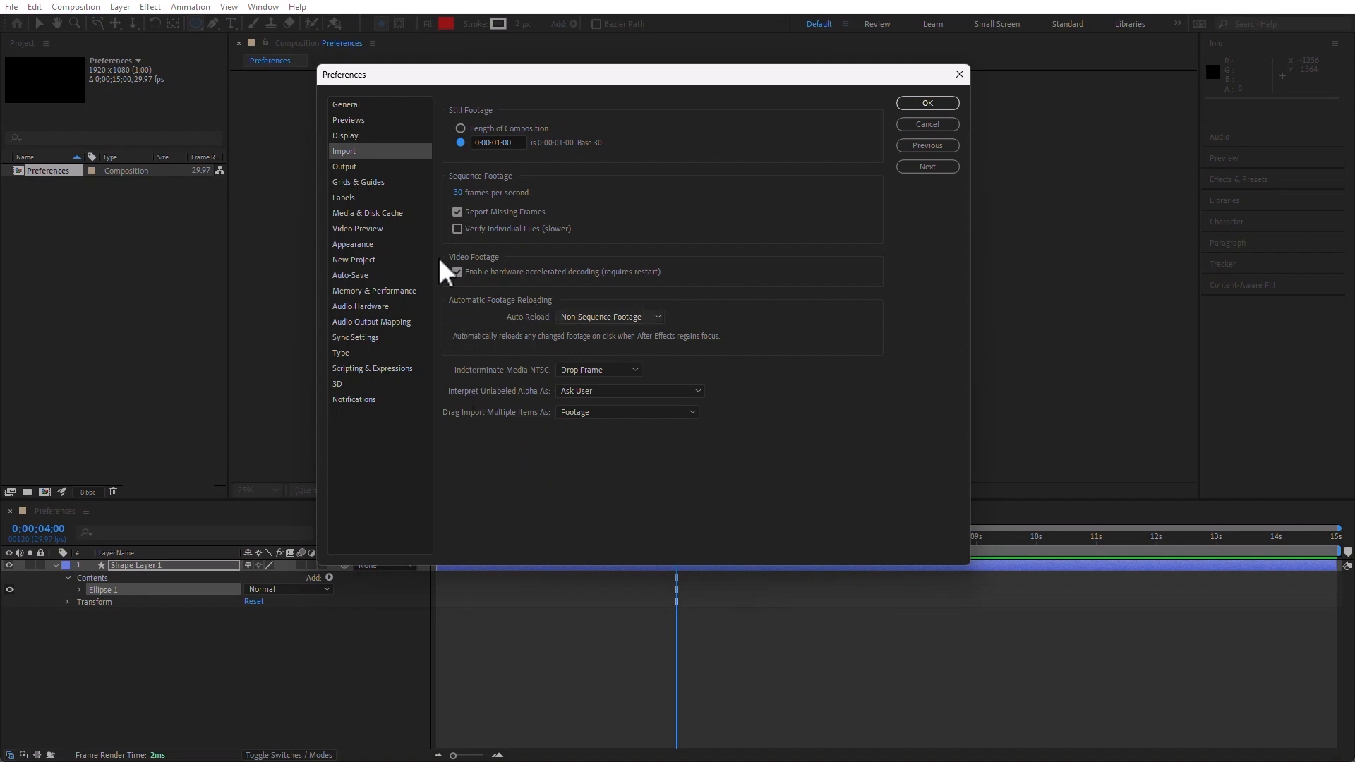
pyautogui.click(350, 166)
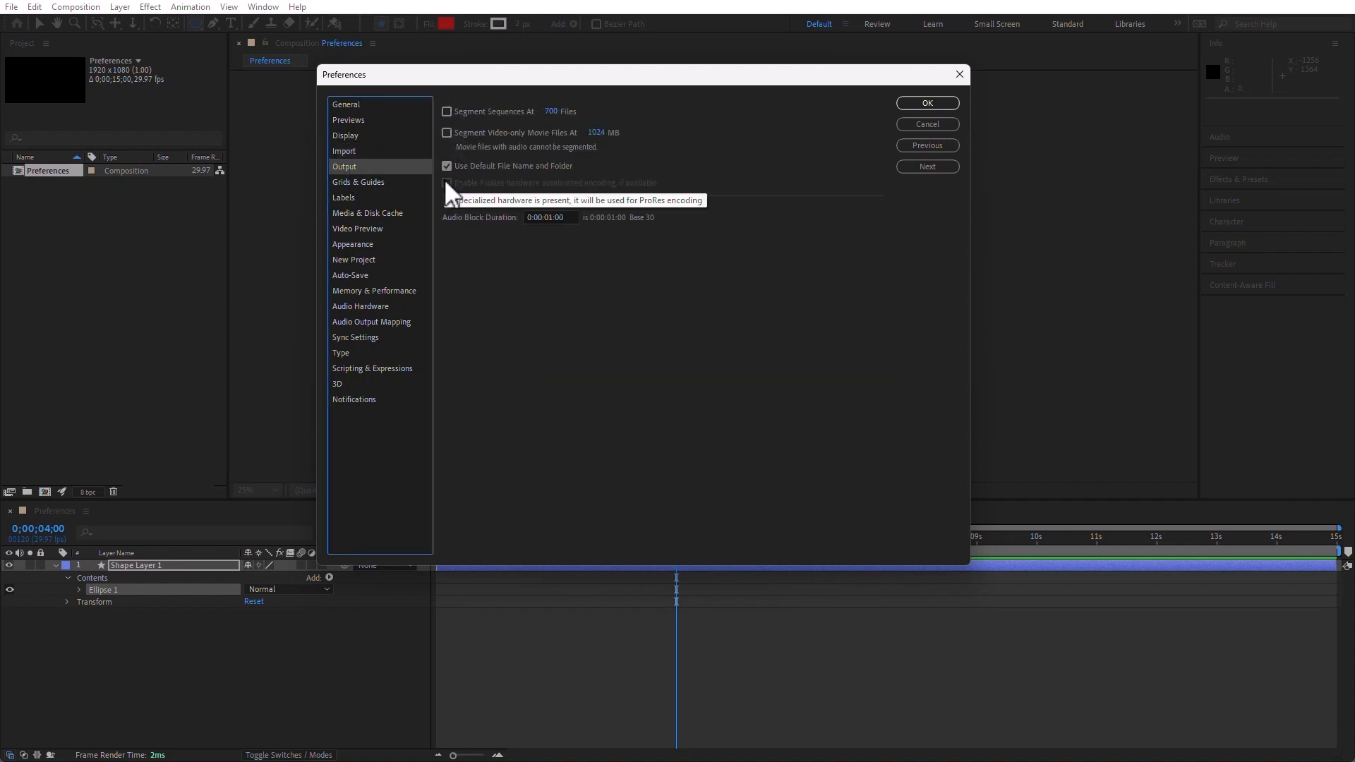
# Set the Proportional Grid to 3 horizontal and 3 vertical in the Grids & Guides preferences and display it over the composition
pyautogui.click(358, 184)
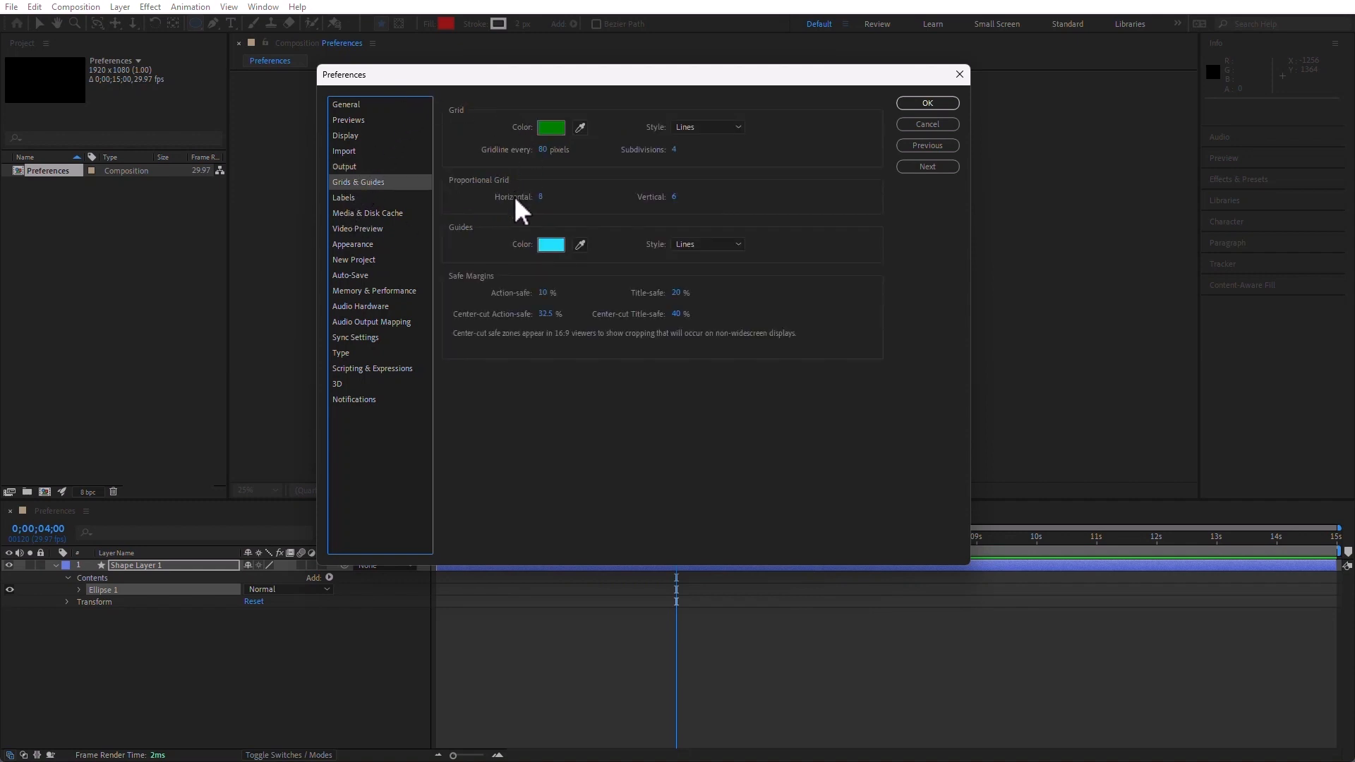
pyautogui.click(541, 197)
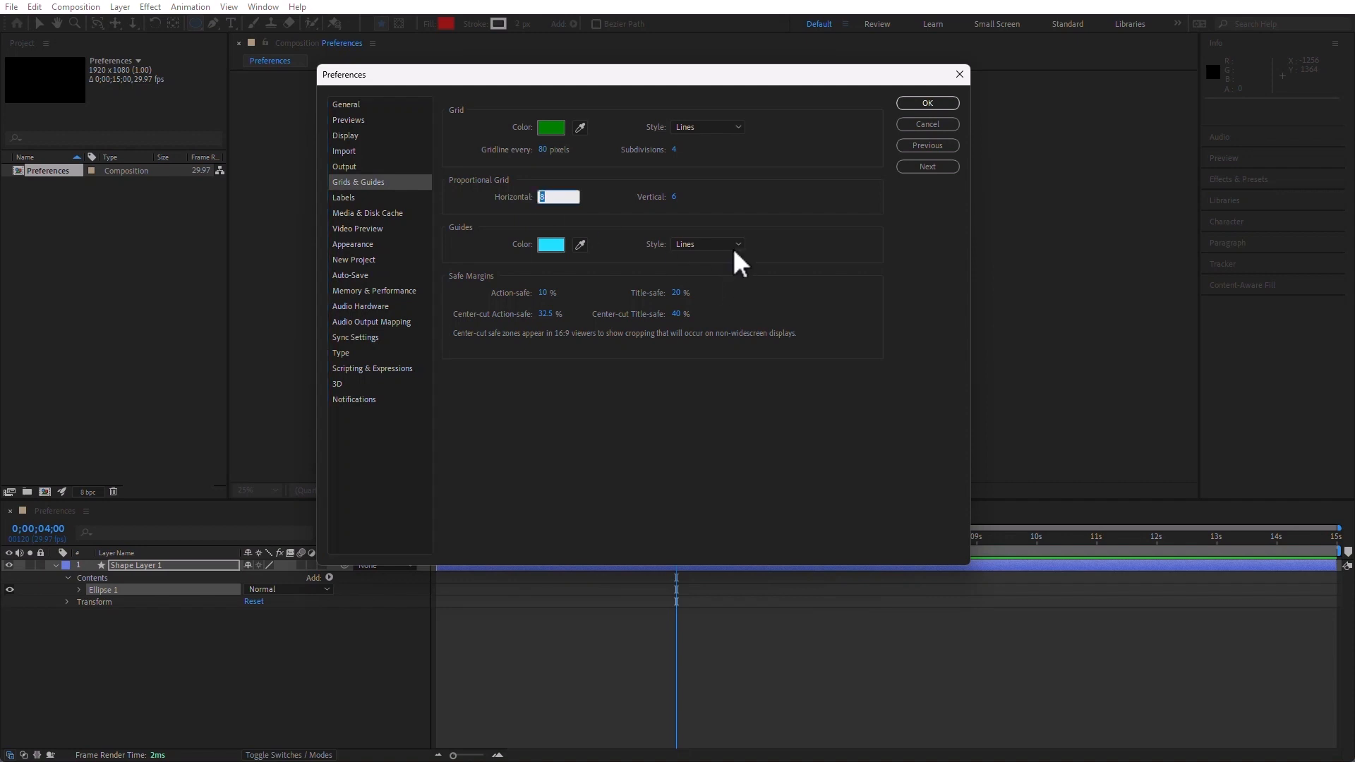
pyautogui.write('2')
pyautogui.click(675, 198)
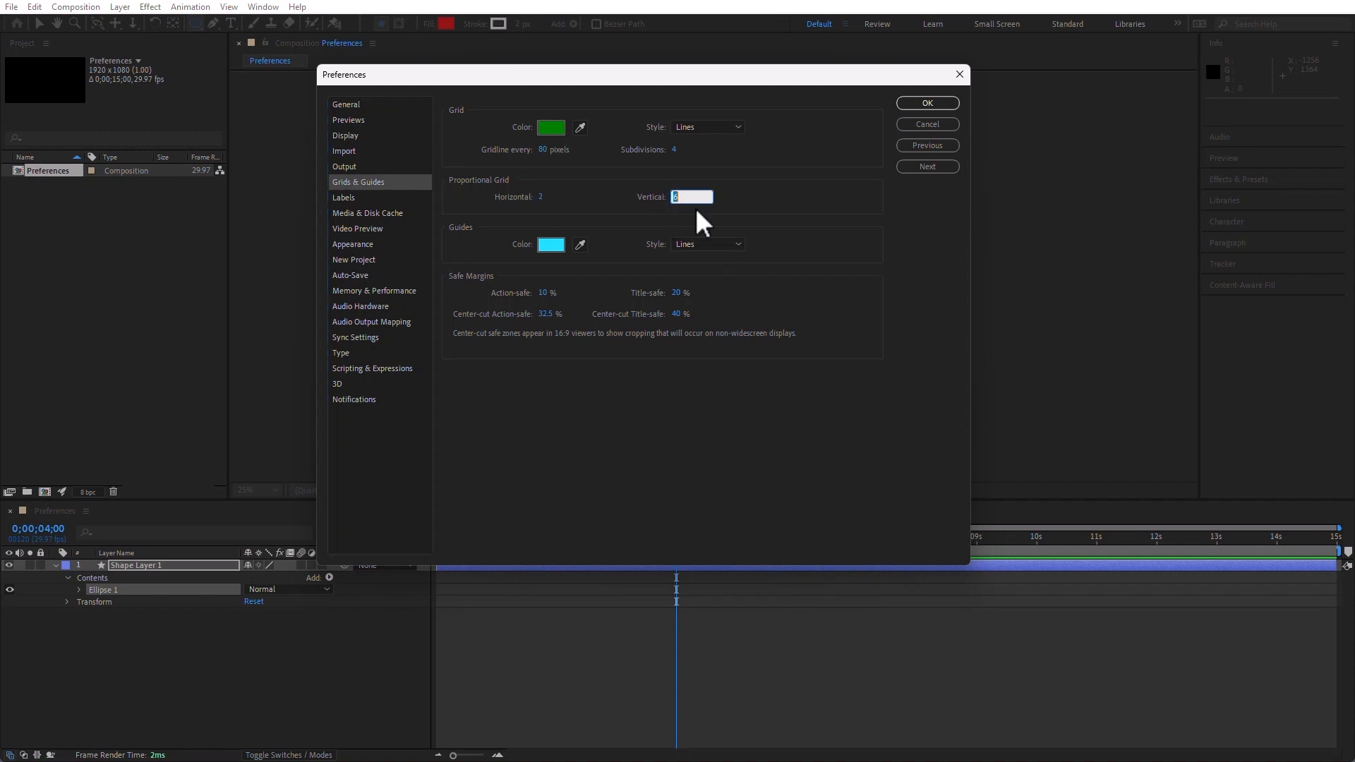
pyautogui.click(538, 195)
pyautogui.write('3')
pyautogui.click(676, 198)
pyautogui.write('3')
pyautogui.press('Return')
pyautogui.click(956, 104)
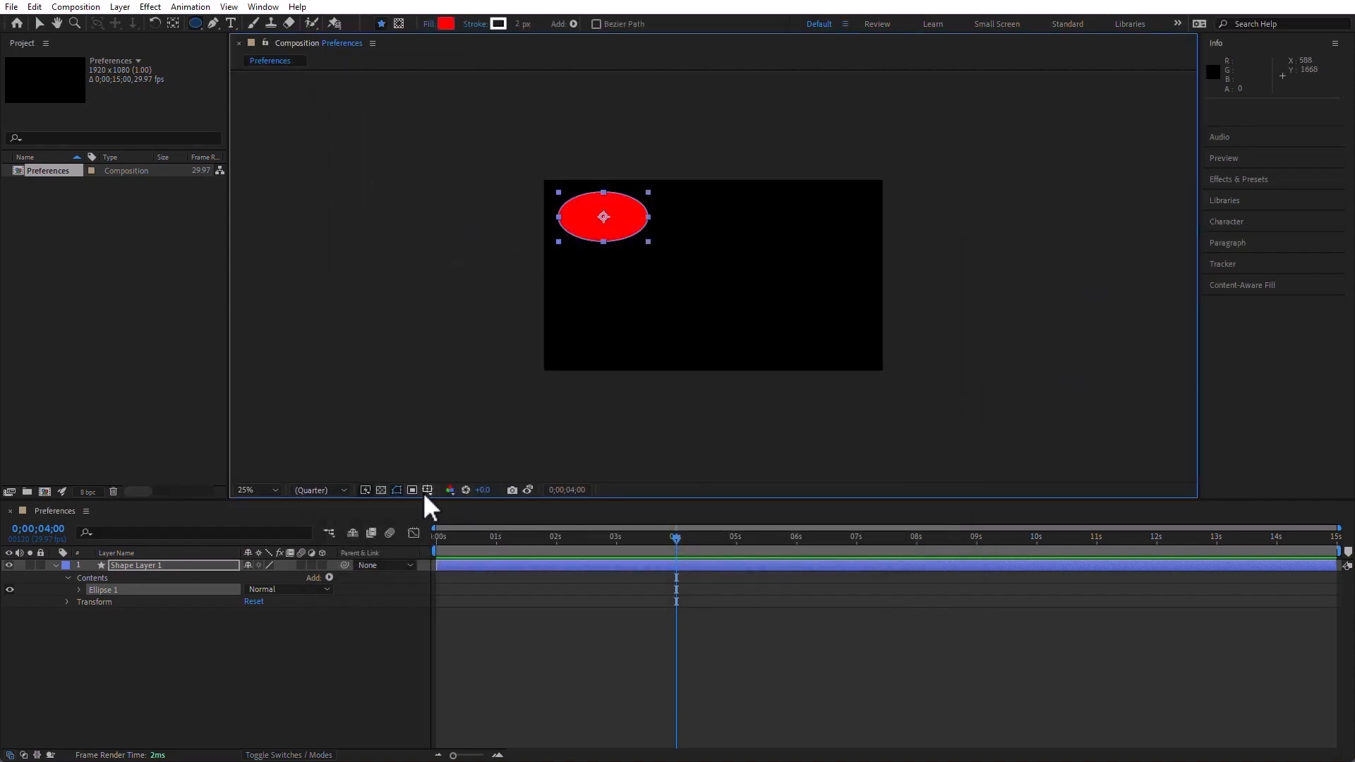
pyautogui.click(427, 490)
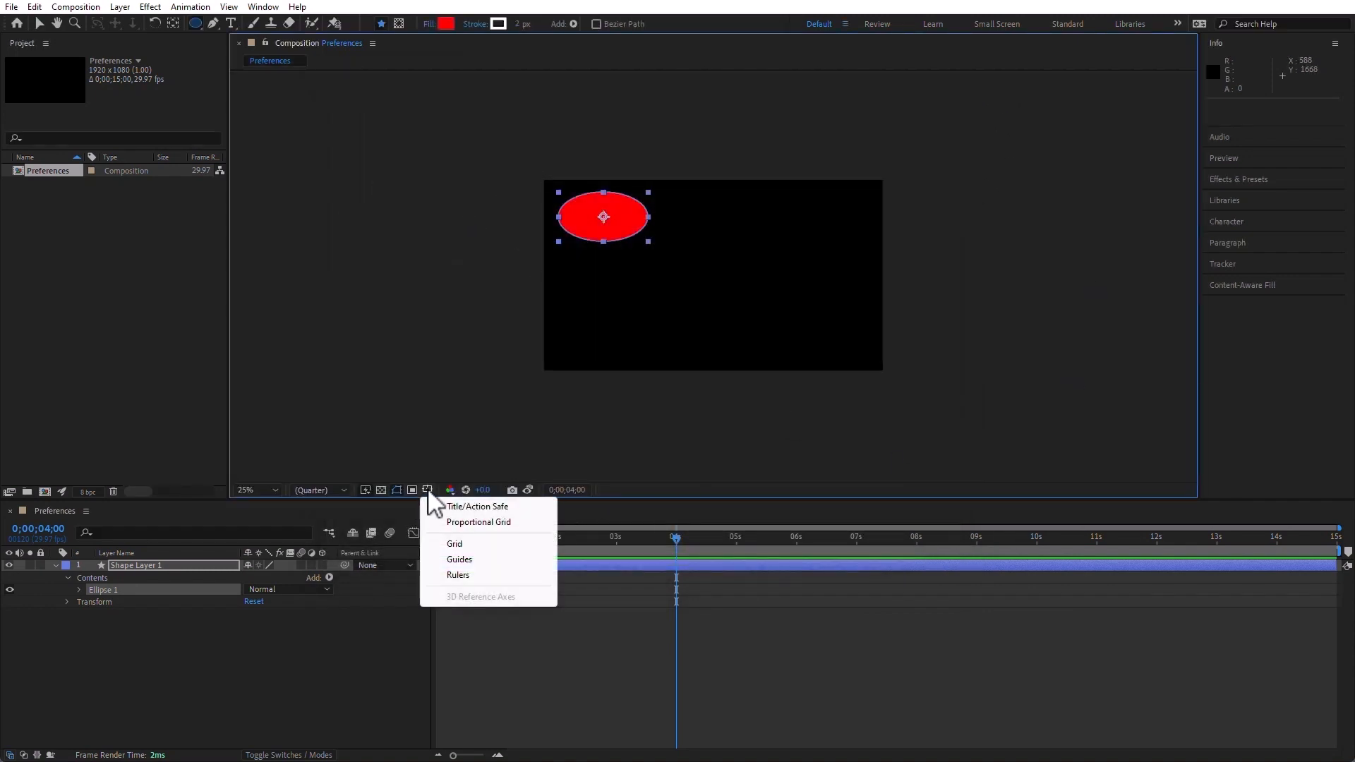
pyautogui.click(496, 528)
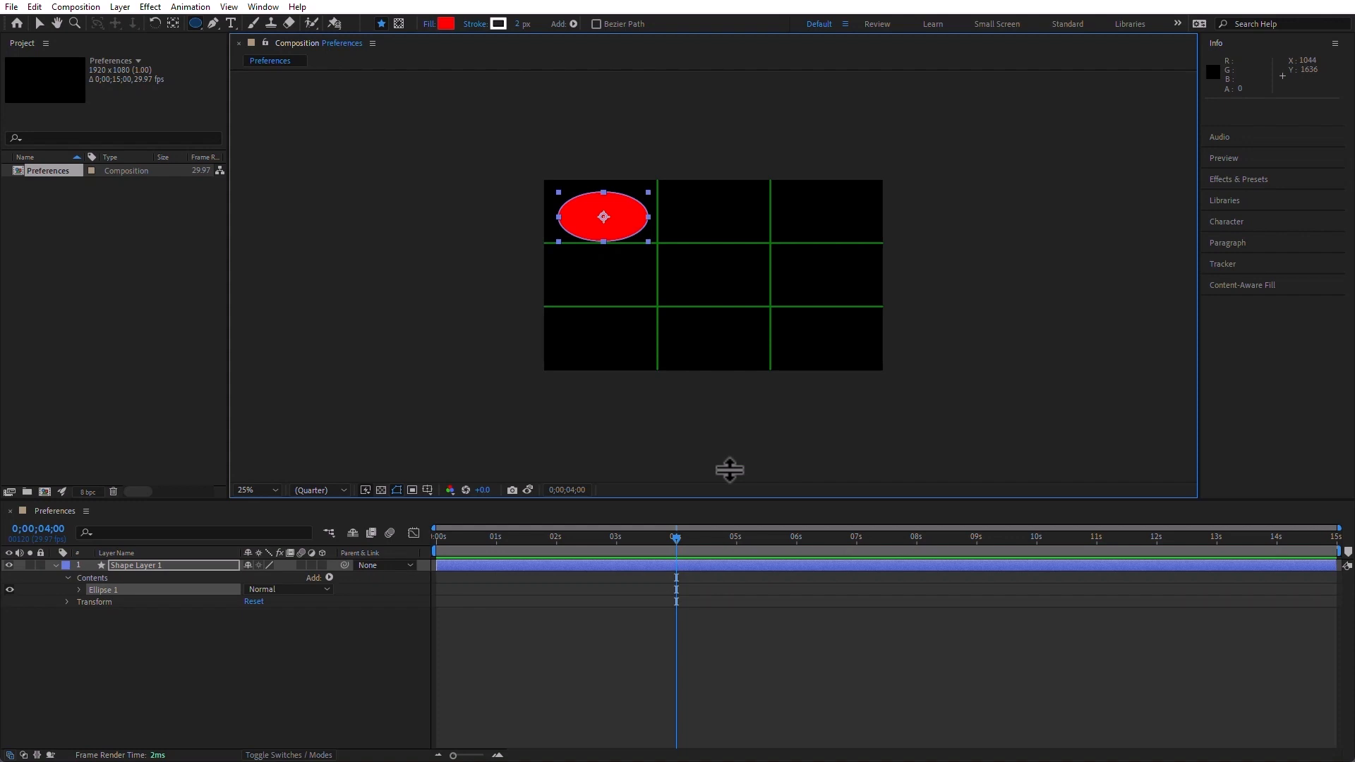
# Reopen the Grids & Guides preferences to review the grid and safe margin settings, and examine the Labels defaults and colors
pyautogui.click(32, 7)
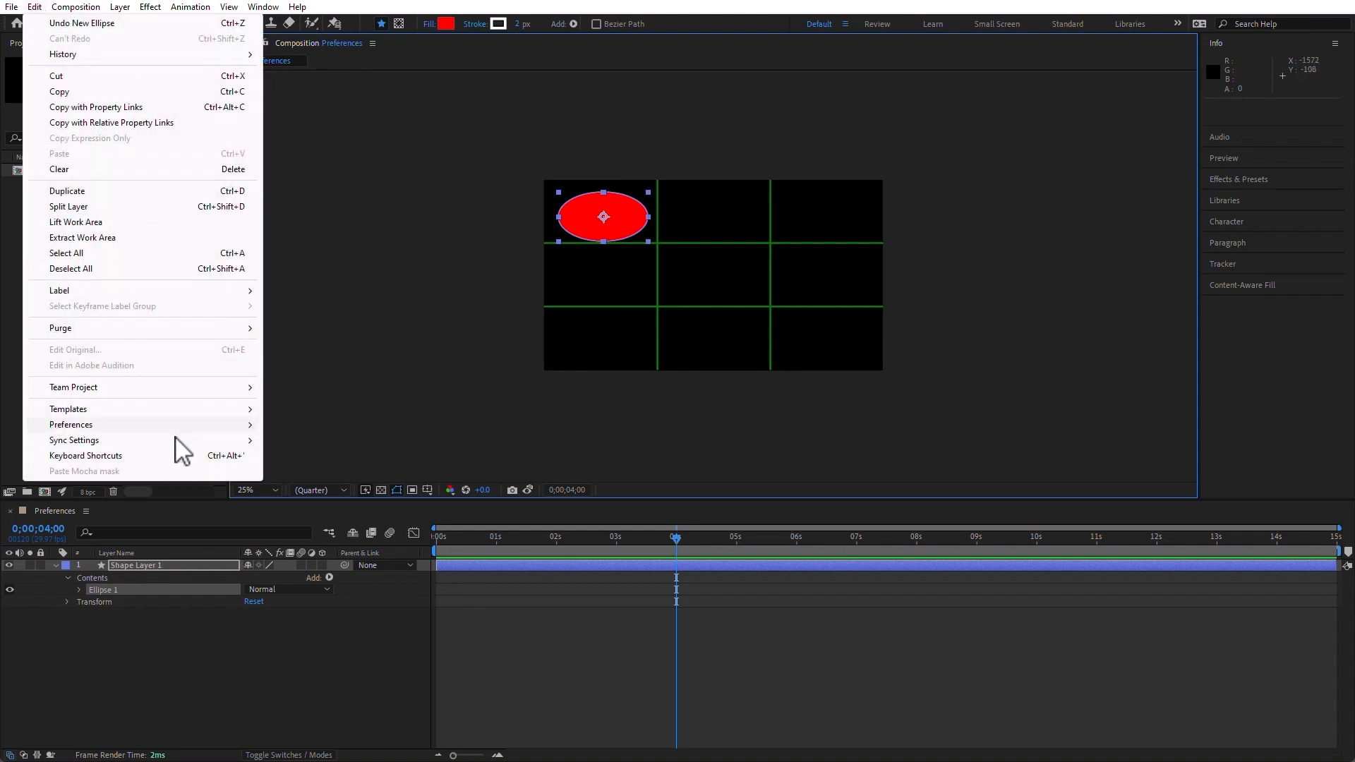
pyautogui.moveTo(173, 427)
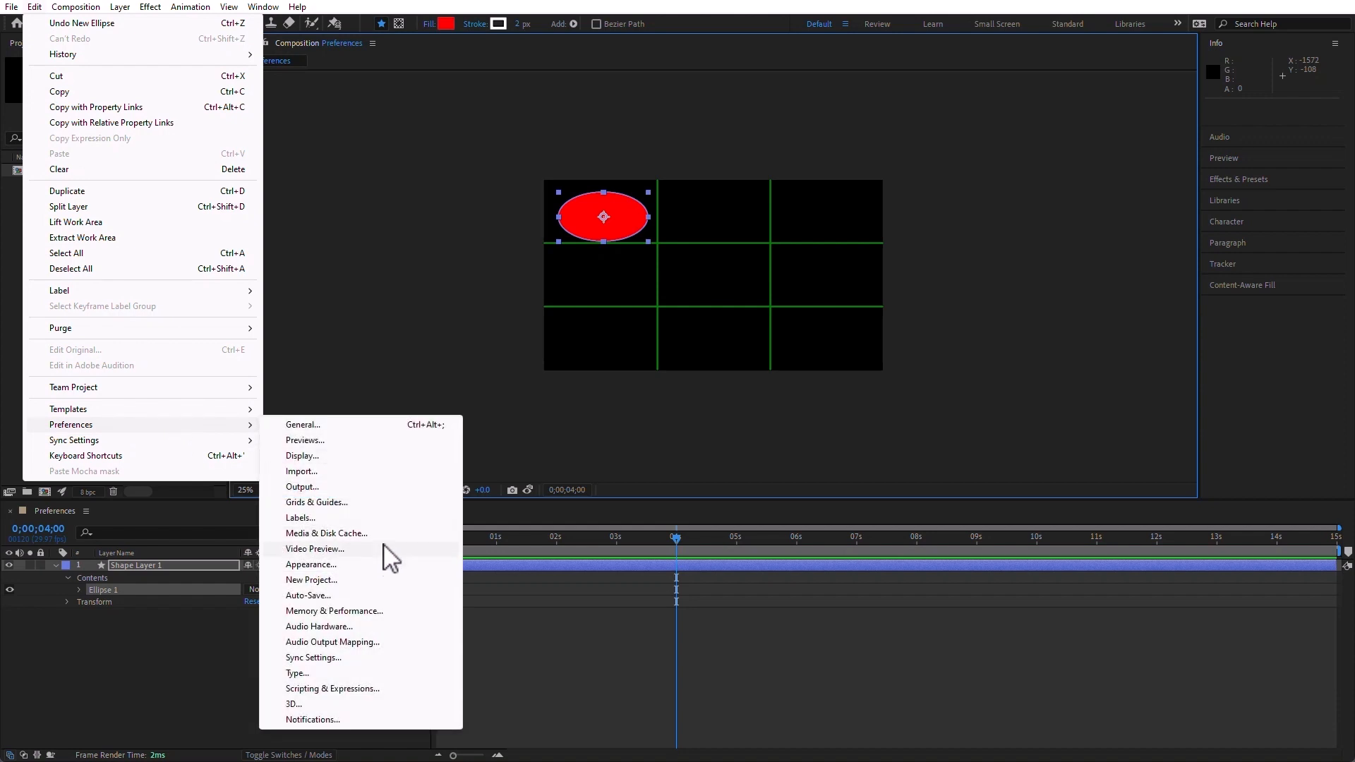
pyautogui.click(381, 503)
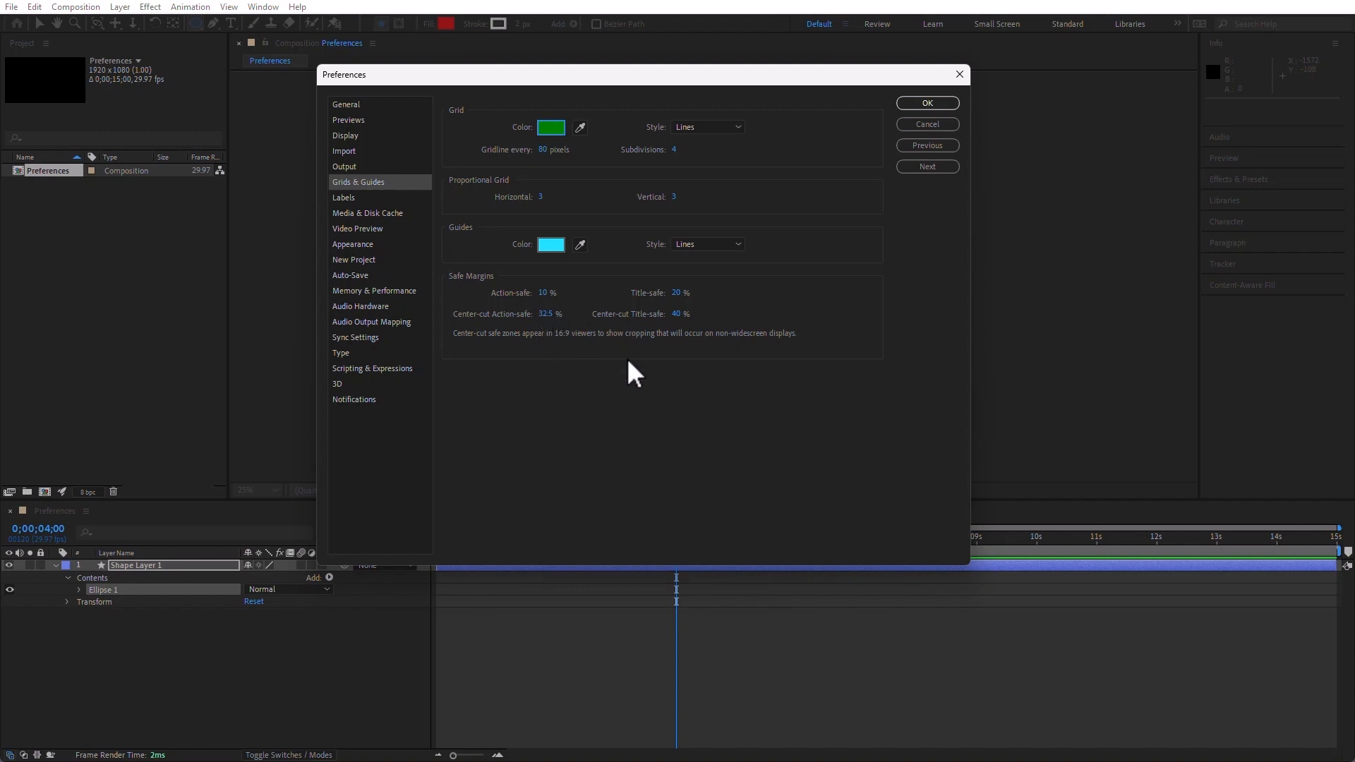
pyautogui.click(348, 198)
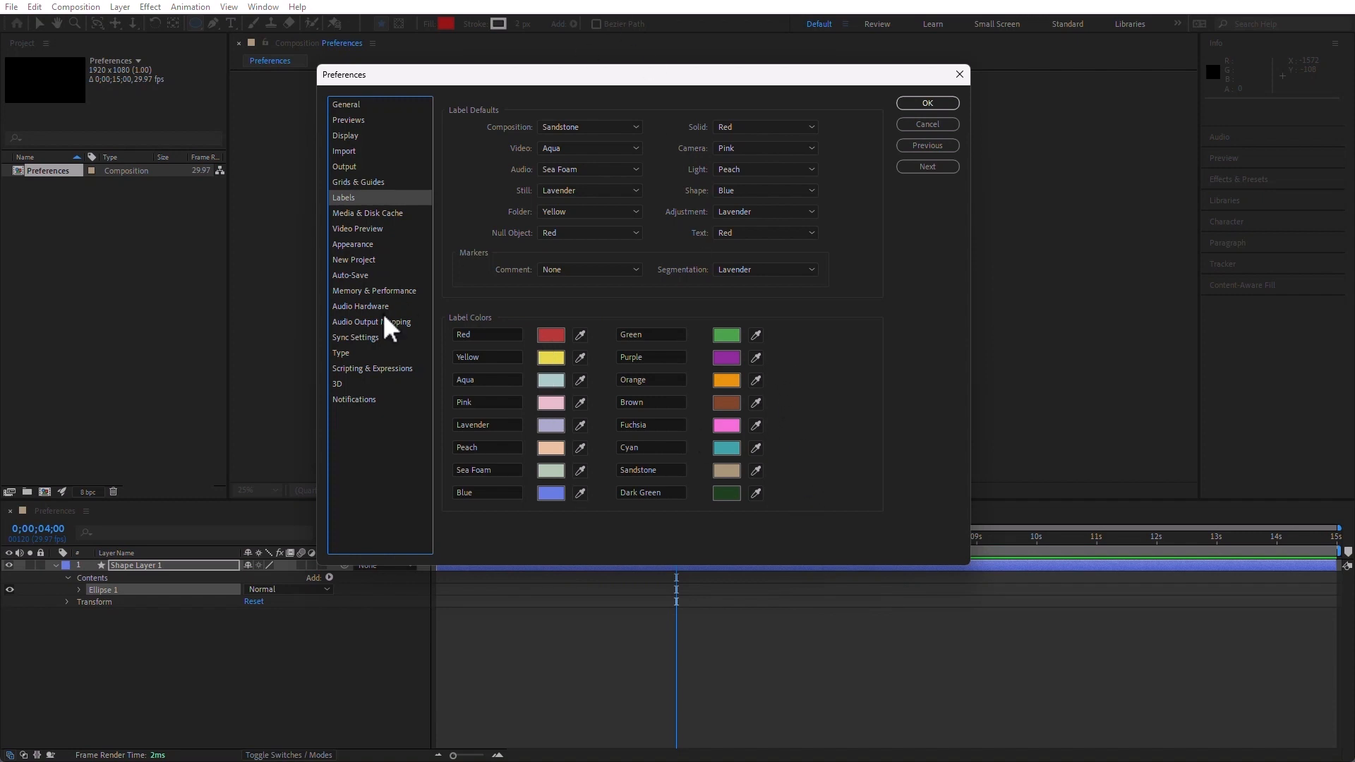
# Empty the disk cache for all versions in the Media & Disk Cache preferences and clean the conformed media database and cache
pyautogui.click(374, 212)
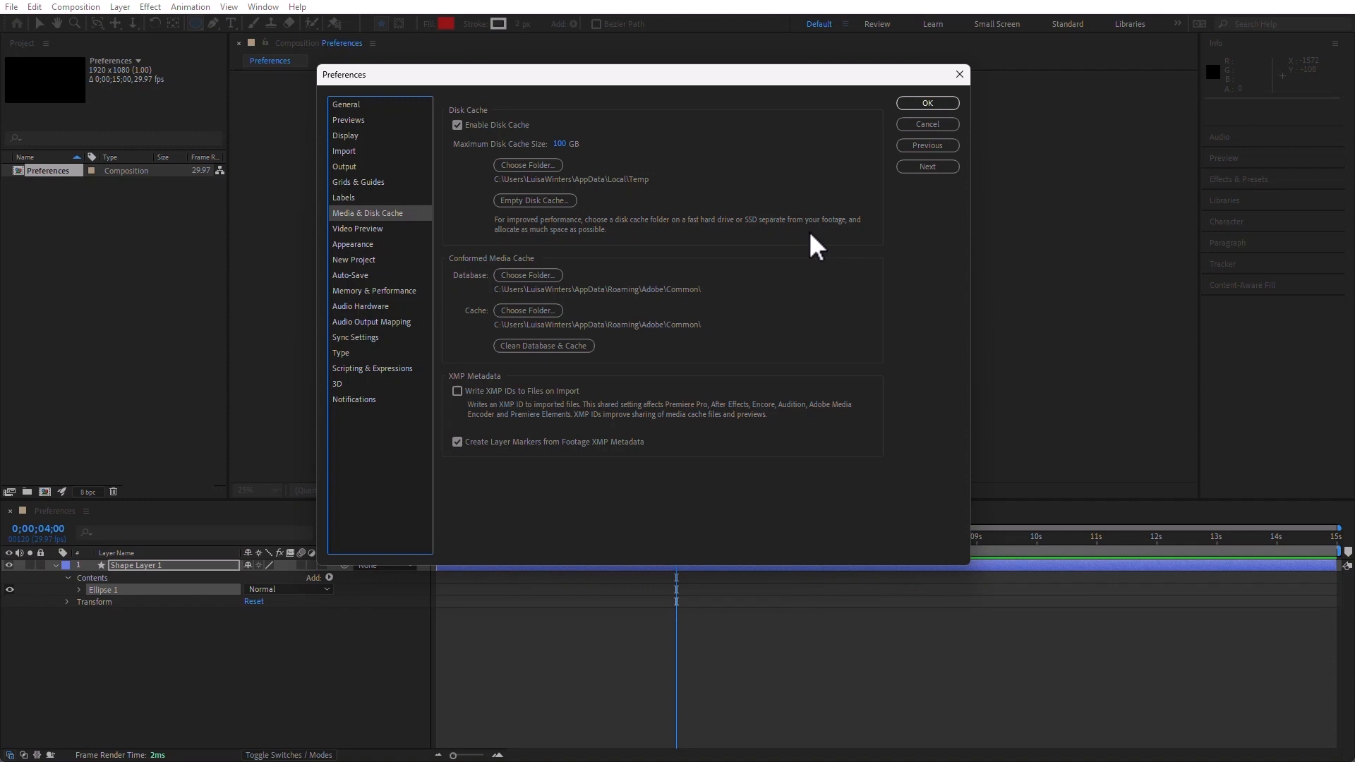
pyautogui.click(539, 201)
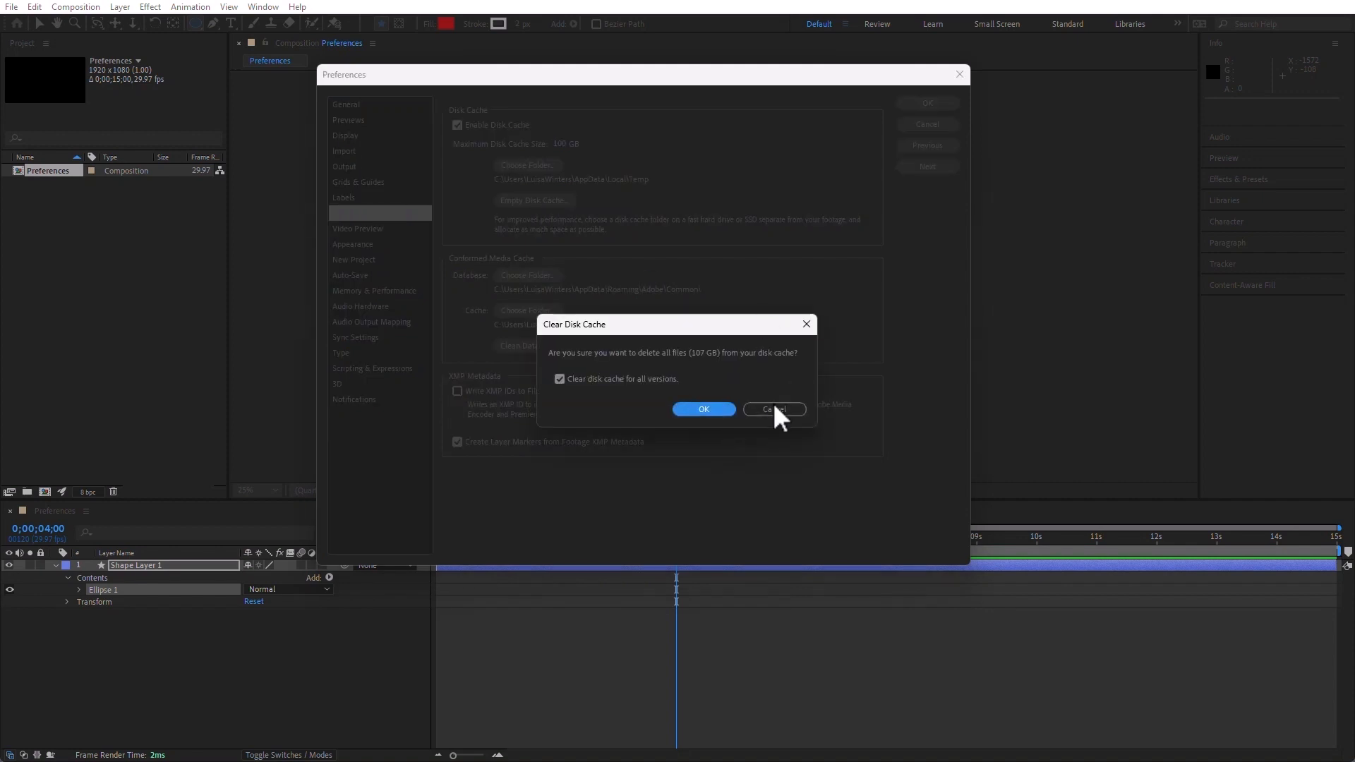
pyautogui.click(703, 410)
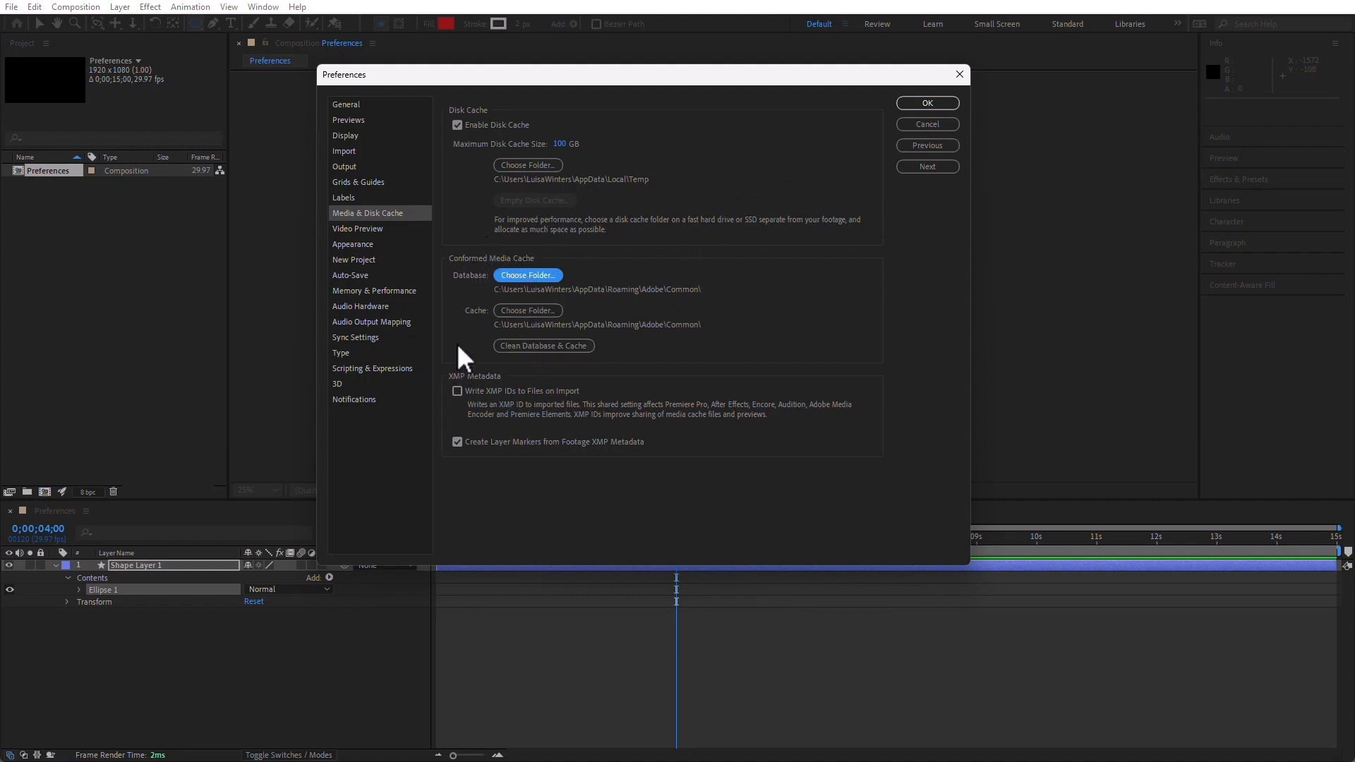
pyautogui.click(544, 346)
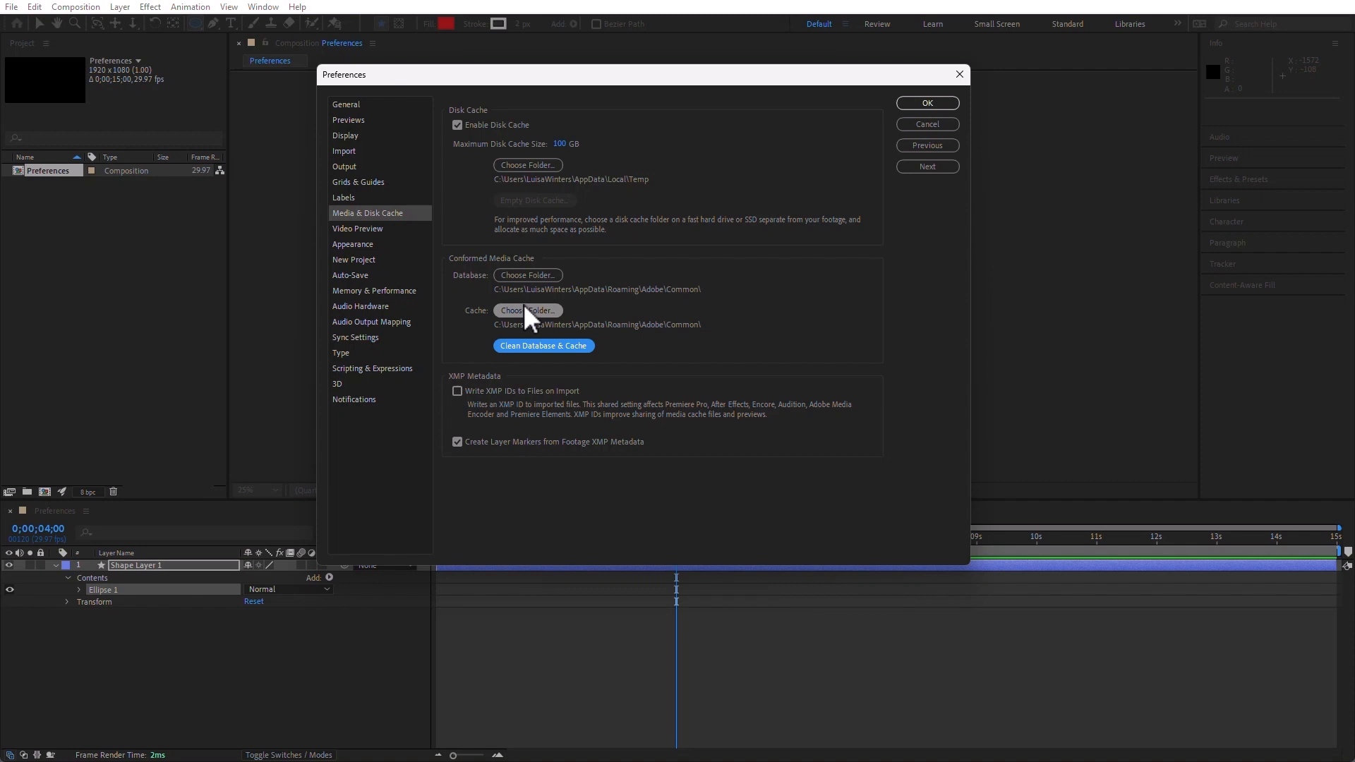
# Try enabling Mercury Transmit in the Video Preview preferences and switch it off again
pyautogui.click(359, 228)
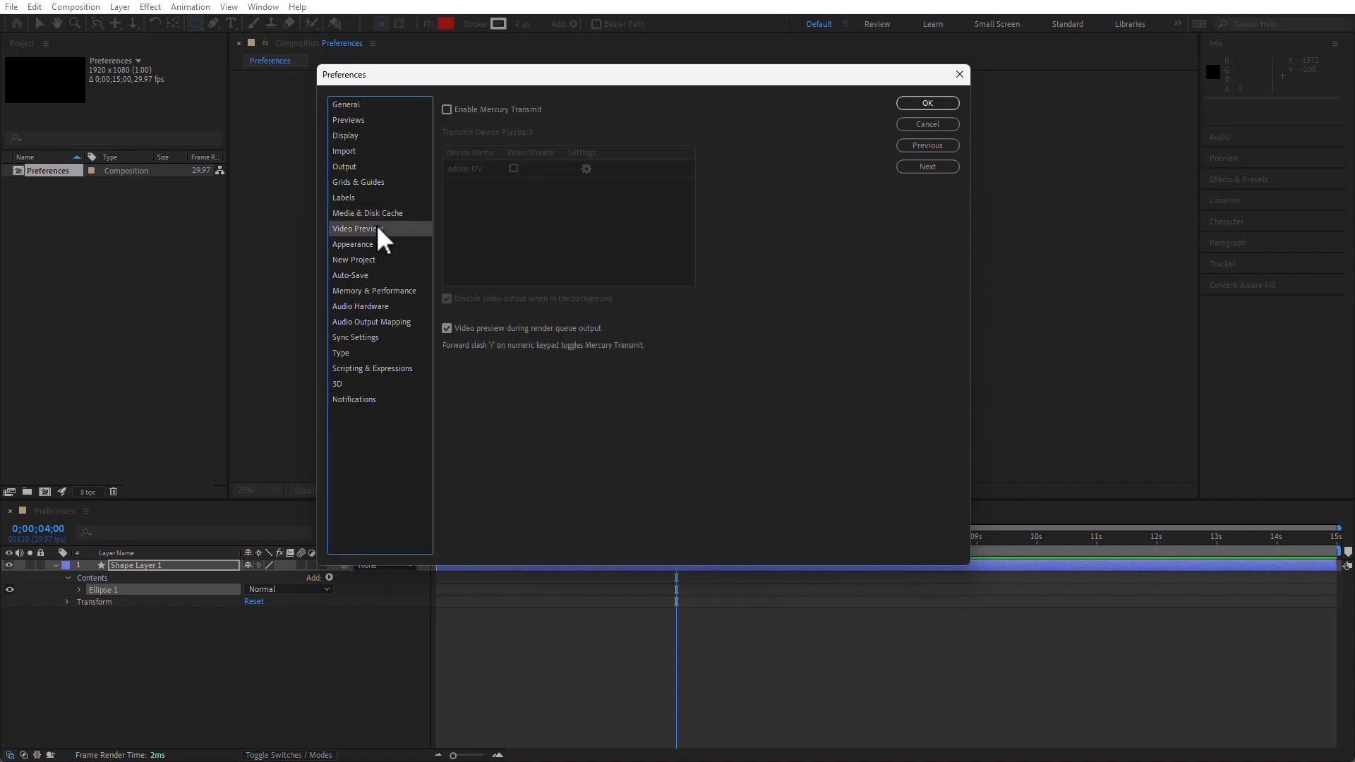
pyautogui.click(447, 109)
pyautogui.click(446, 109)
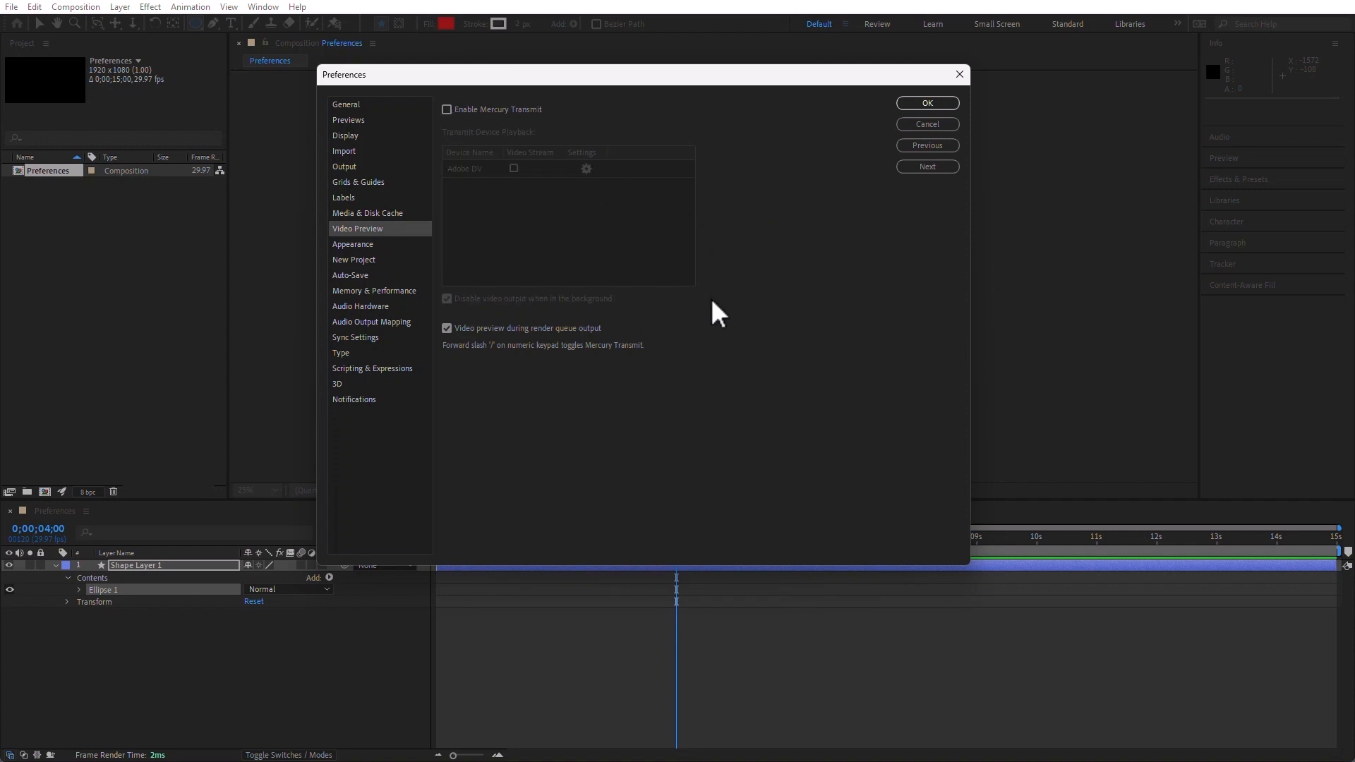
# Try a lighter interface brightness and interactive controls highlight in the Appearance preferences, restoring the darkest brightness and default highlight
pyautogui.click(360, 244)
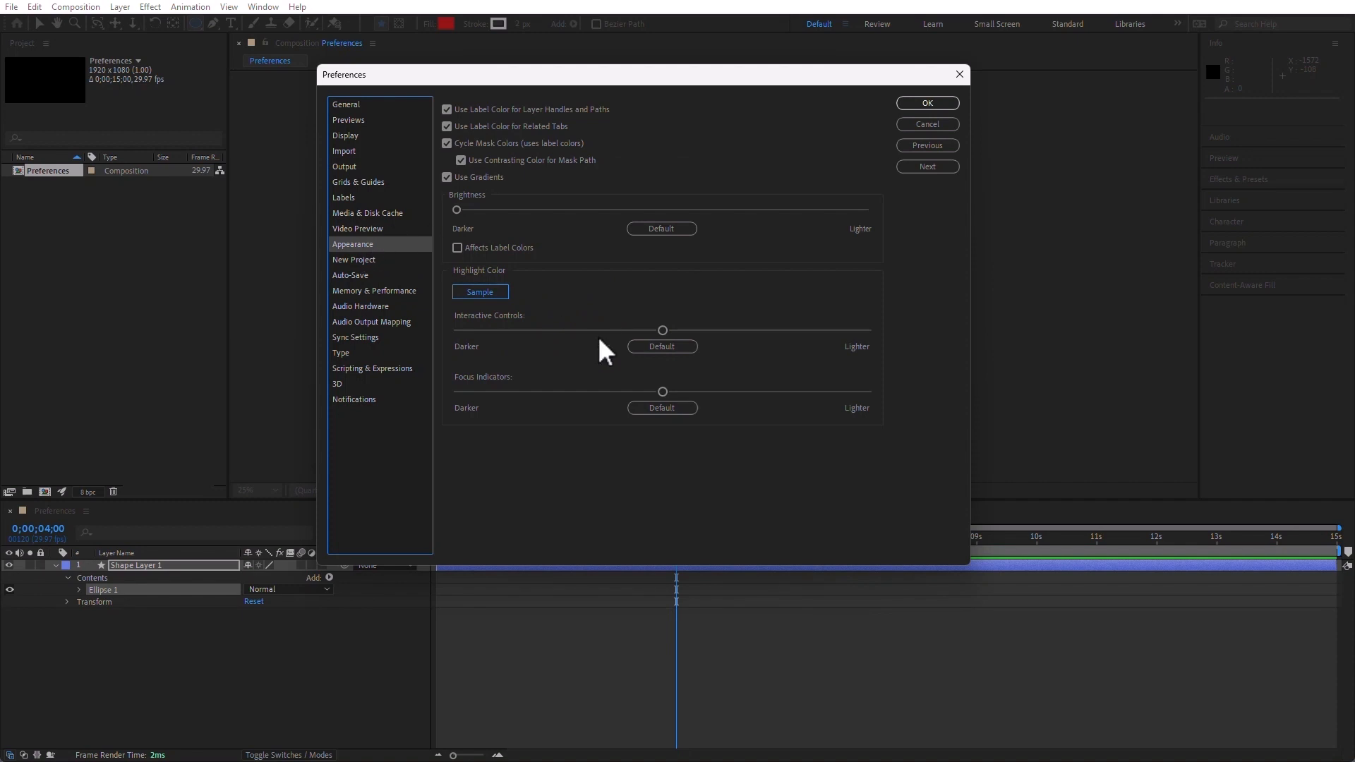
pyautogui.moveTo(456, 210); pyautogui.dragTo(820, 211)
pyautogui.moveTo(728, 214); pyautogui.dragTo(403, 235)
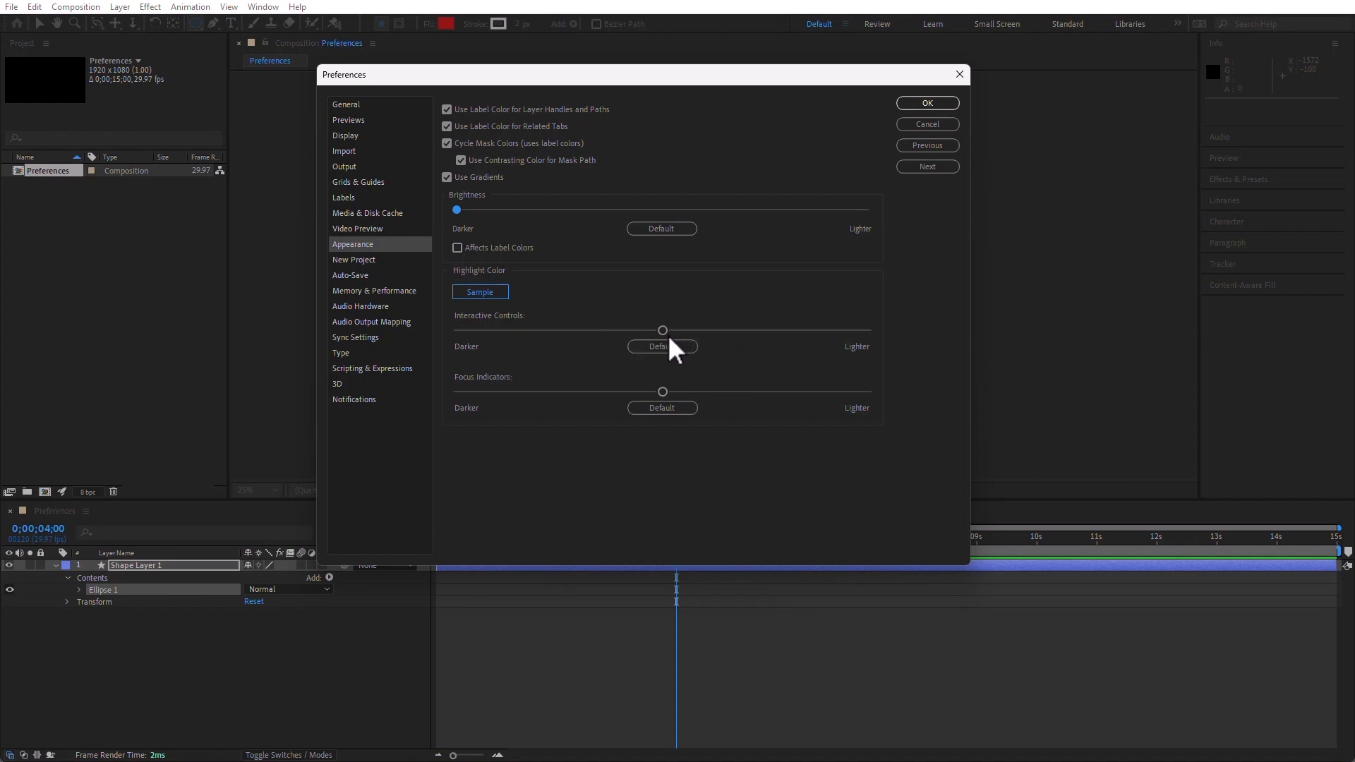
pyautogui.moveTo(614, 326); pyautogui.dragTo(758, 332)
pyautogui.click(647, 348)
# Explore the template option for new projects in the New Project preferences, cancel choosing a file, and view the Auto-Save preferences
pyautogui.click(346, 261)
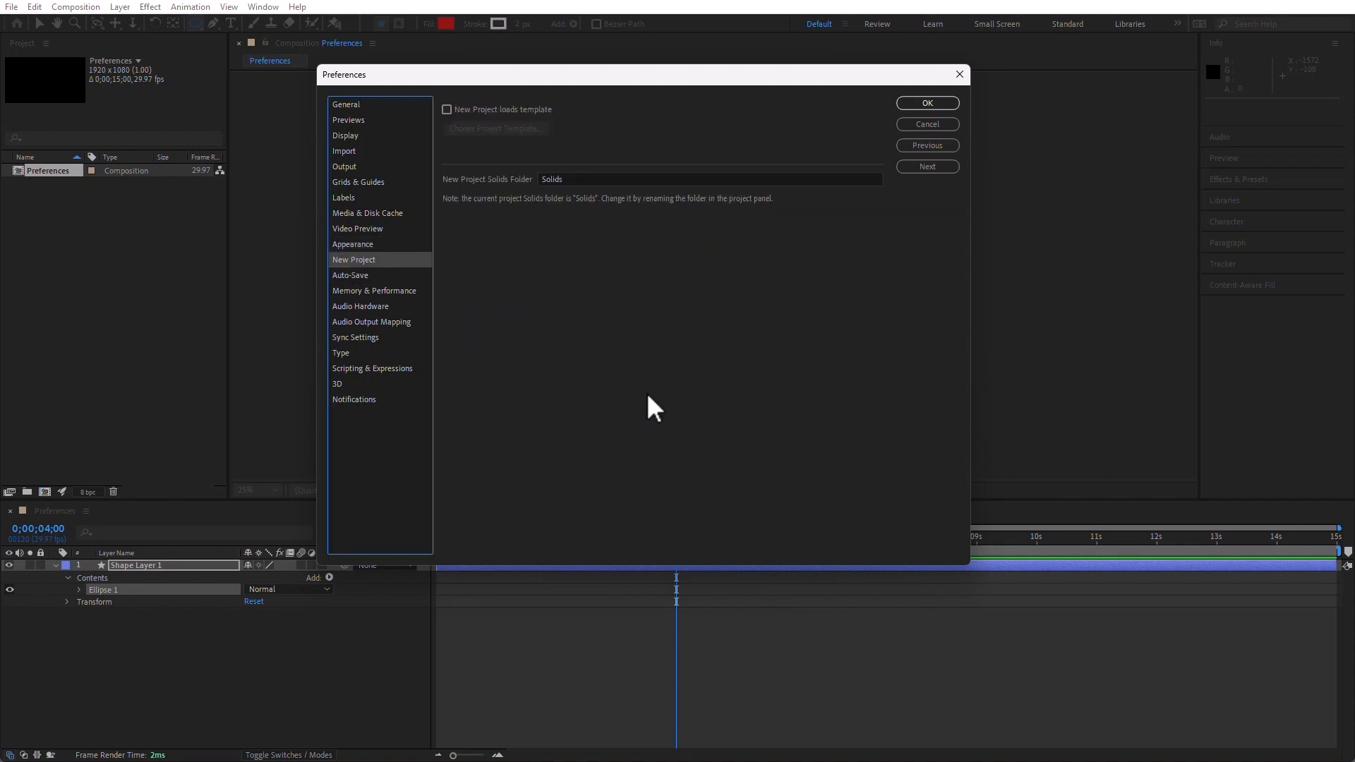
pyautogui.click(446, 110)
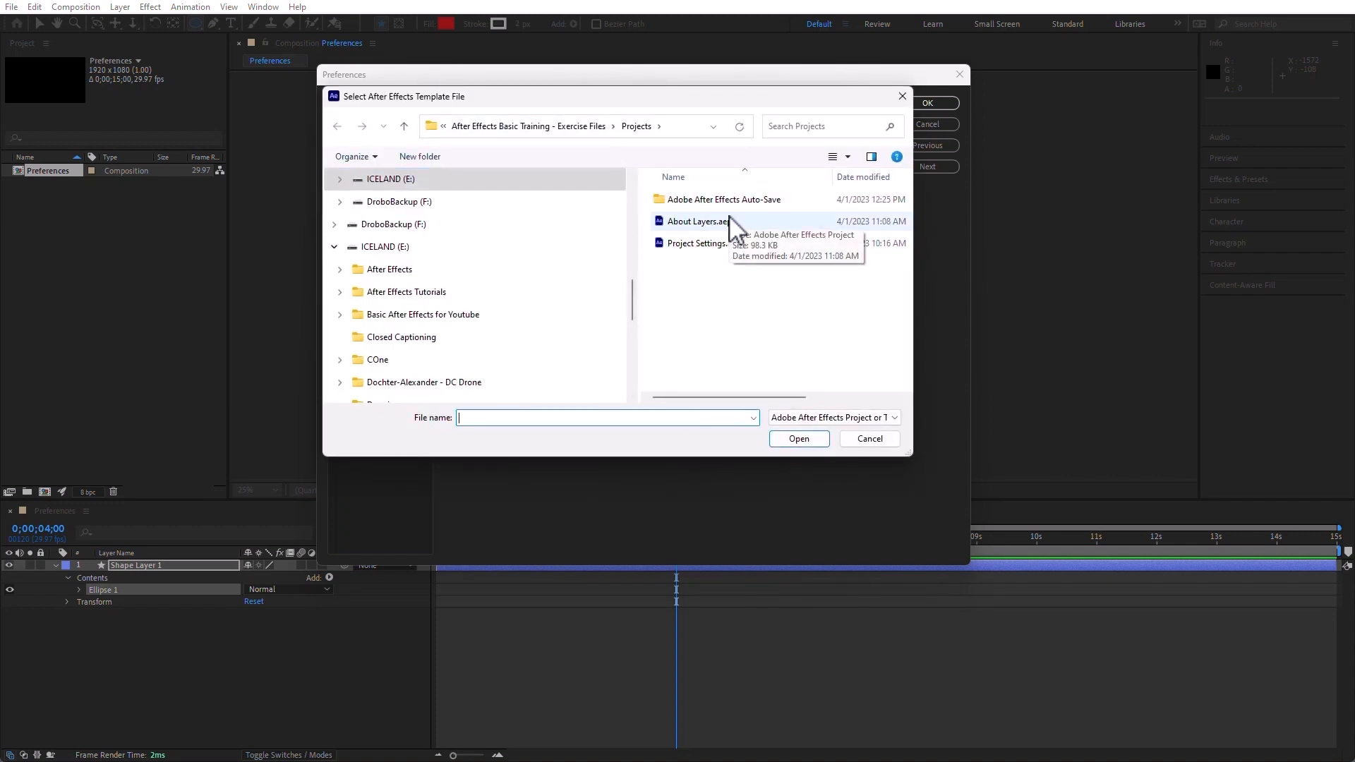
pyautogui.click(870, 439)
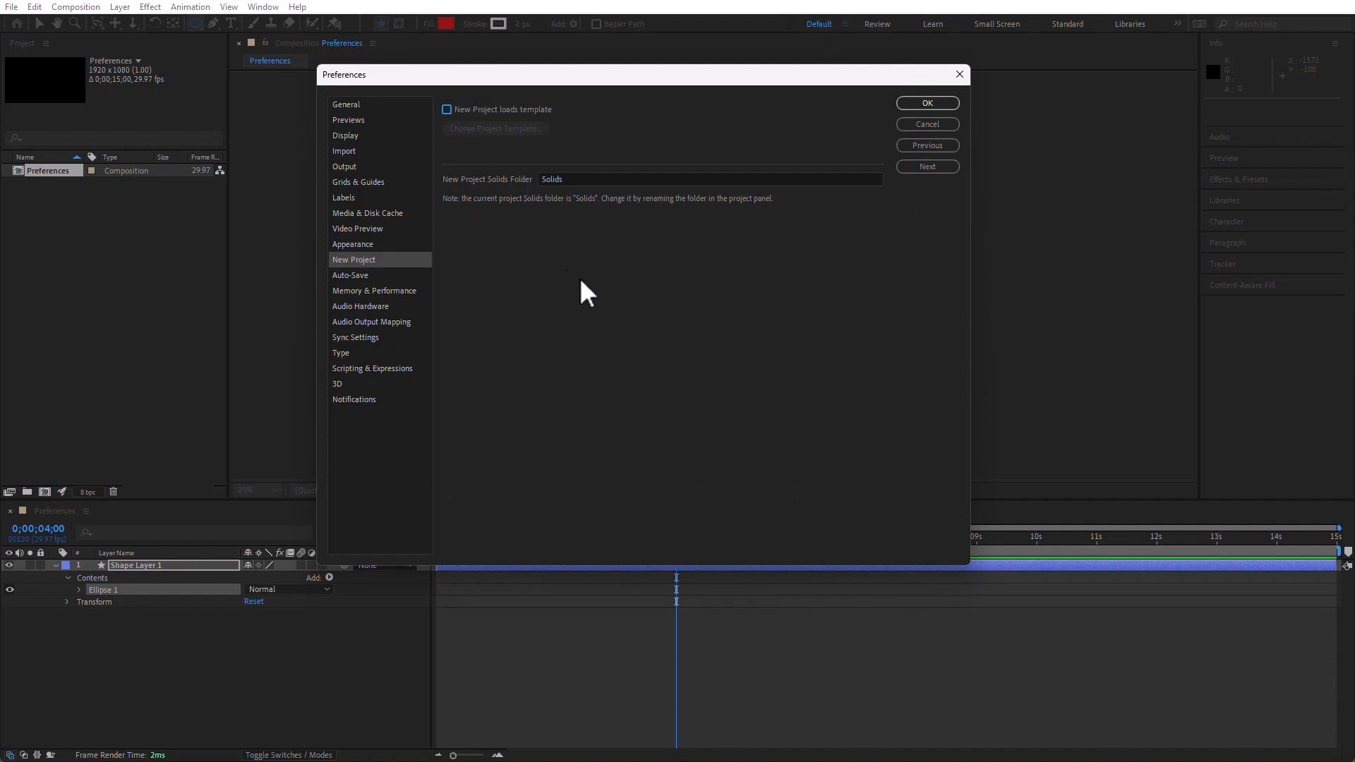
pyautogui.click(353, 275)
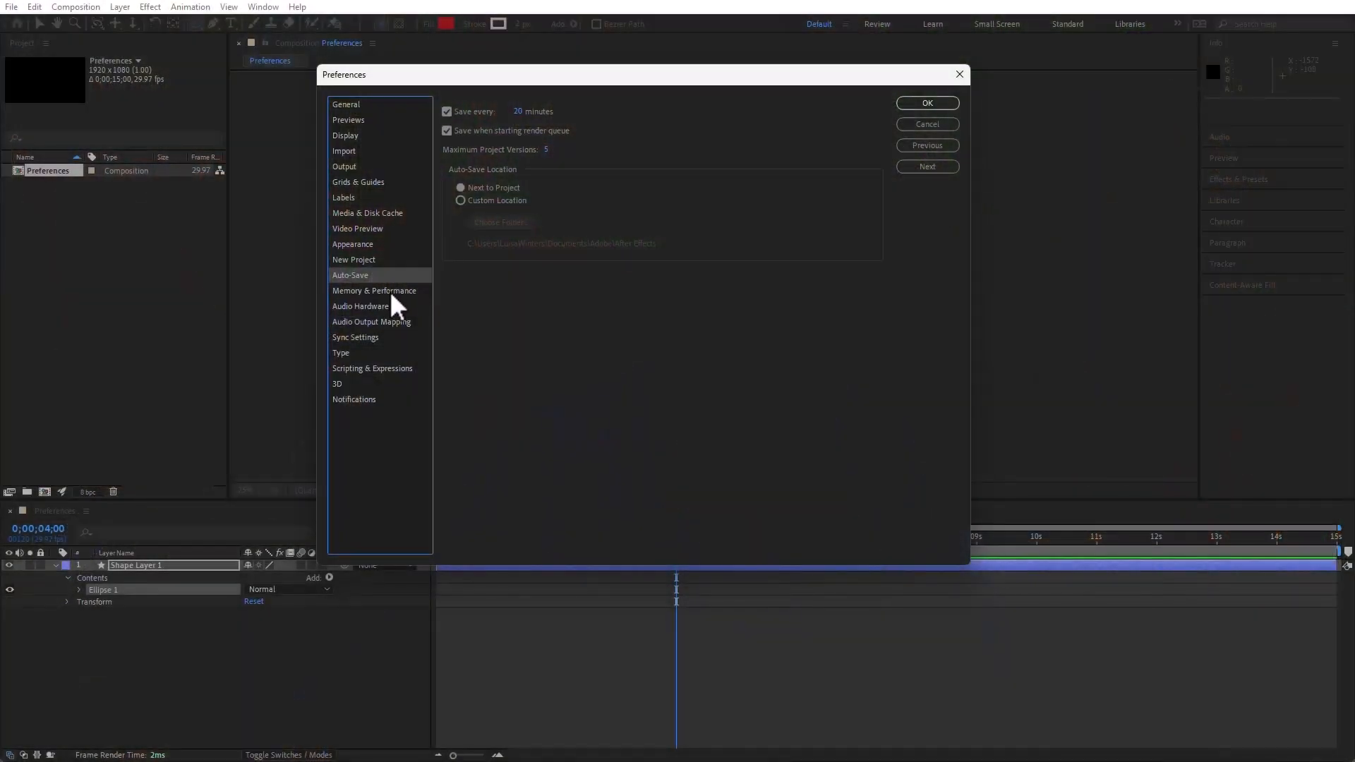
# Try reserving 47 GB of RAM for other applications in the Memory & Performance preferences and return it to 6 GB
pyautogui.click(389, 291)
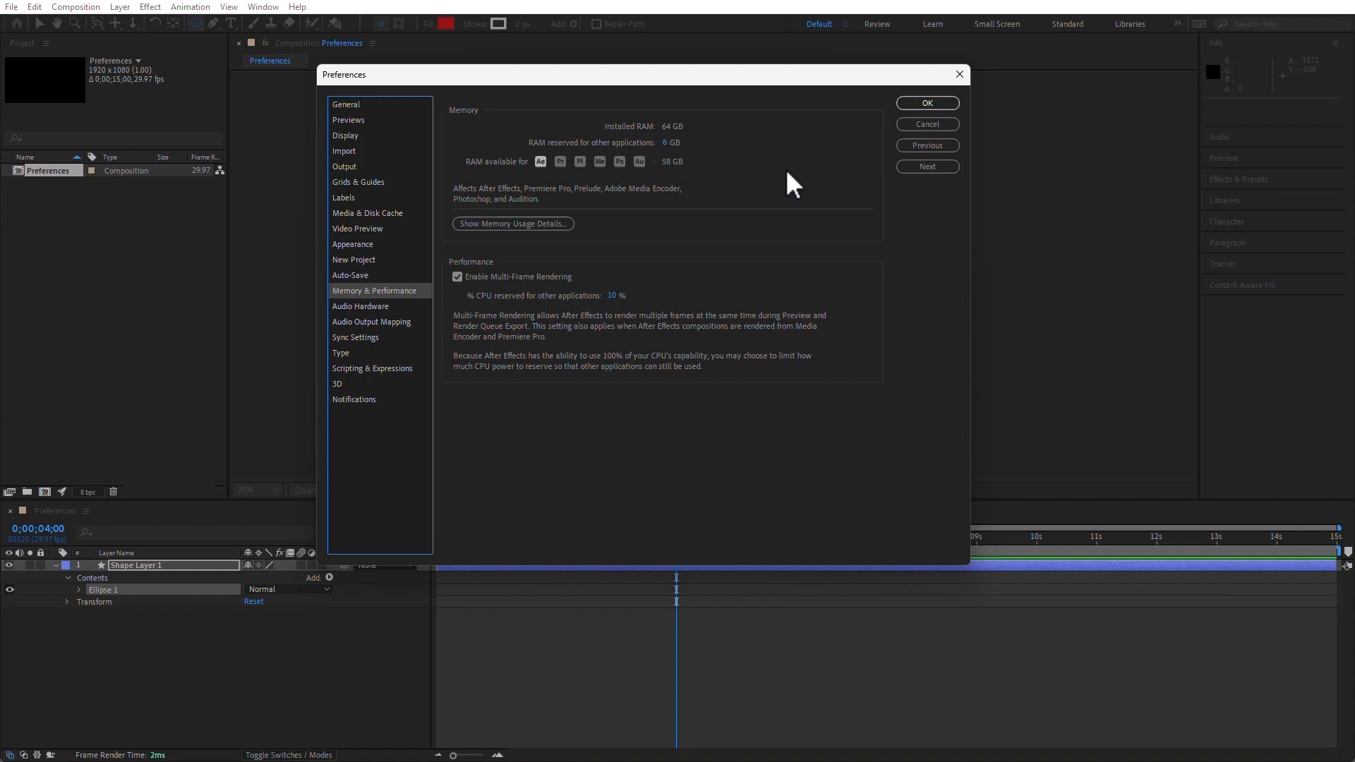
pyautogui.moveTo(665, 144)
pyautogui.mouseDown()
pyautogui.moveTo(606, 144)
pyautogui.moveTo(653, 145)
pyautogui.mouseUp()
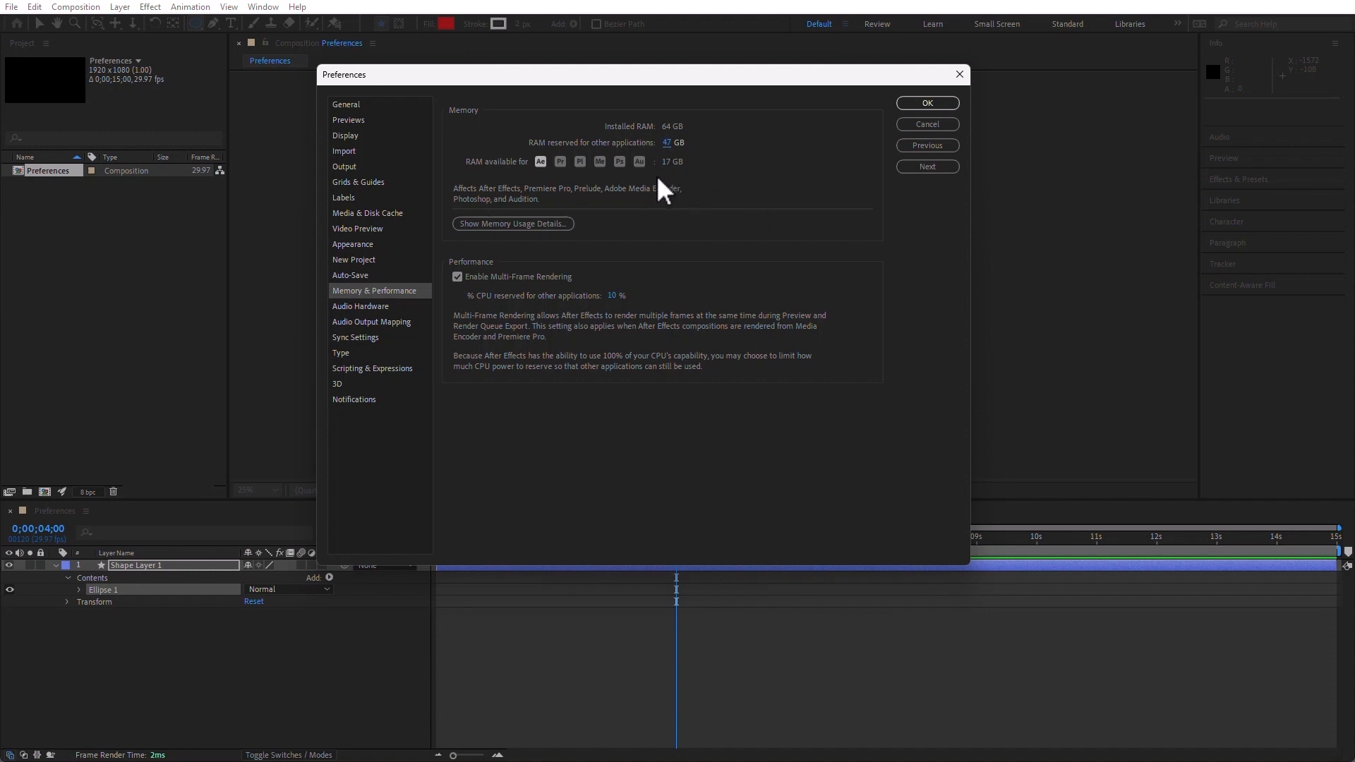
pyautogui.moveTo(667, 143); pyautogui.dragTo(469, 152)
# Examine the memory usage details per application, copy them, and close the details
pyautogui.click(552, 224)
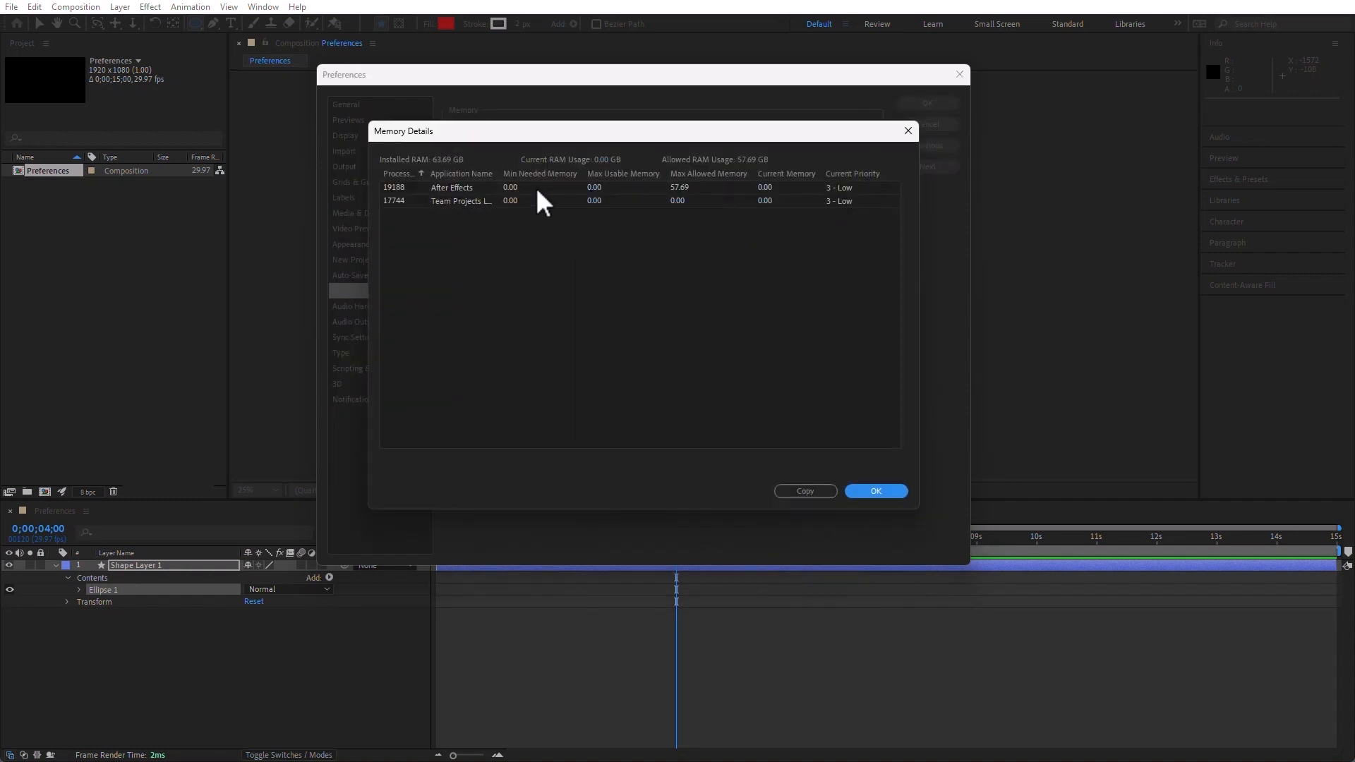
pyautogui.click(814, 489)
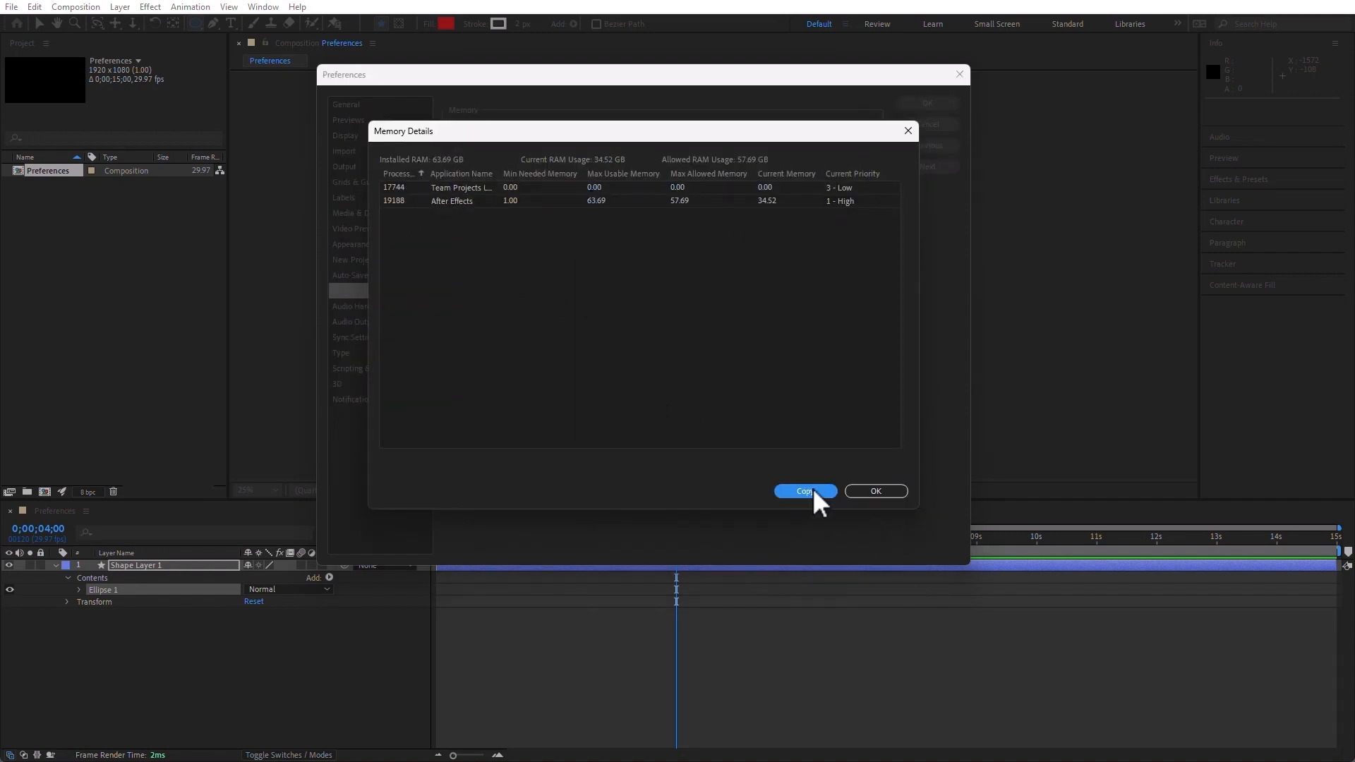
pyautogui.click(879, 489)
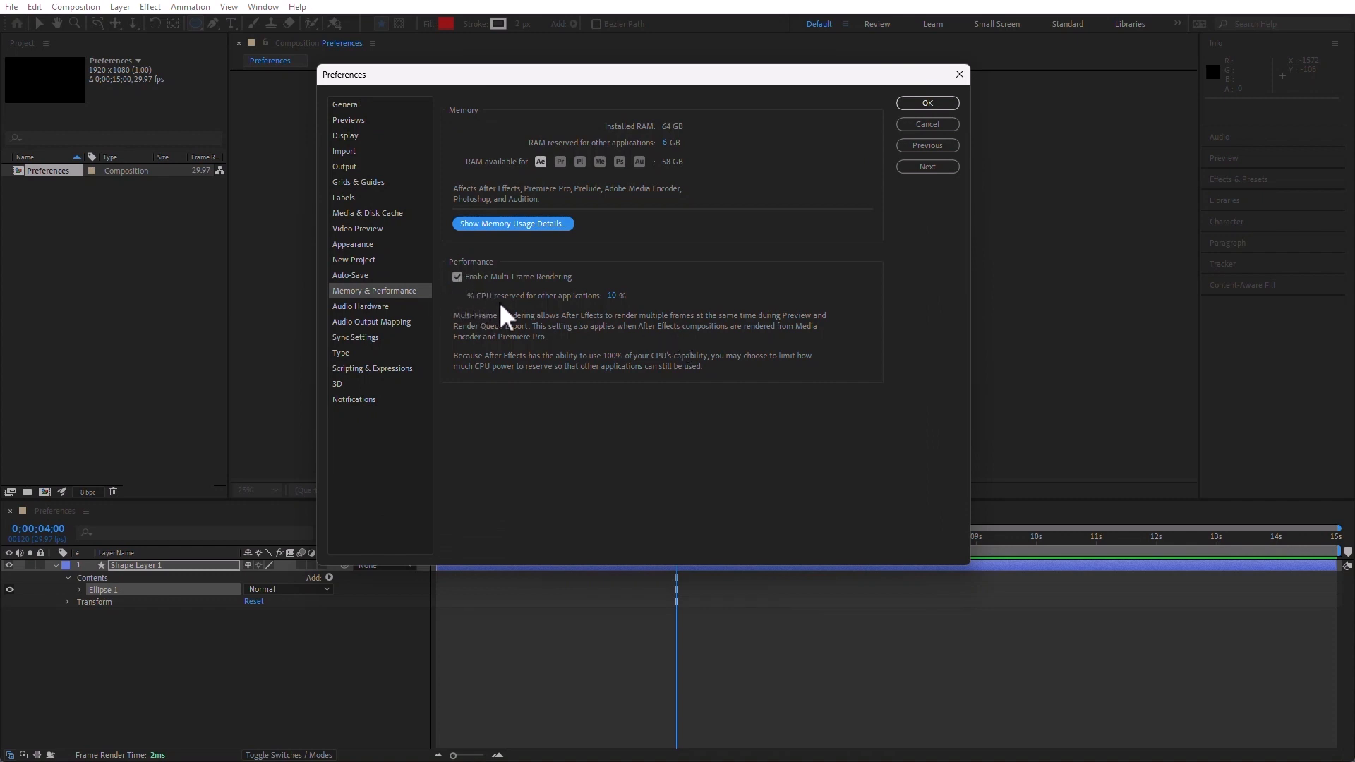
# Try switching the default output in the Audio Hardware preferences to the Intel Smart Sound speakers and decline the device change
pyautogui.click(366, 306)
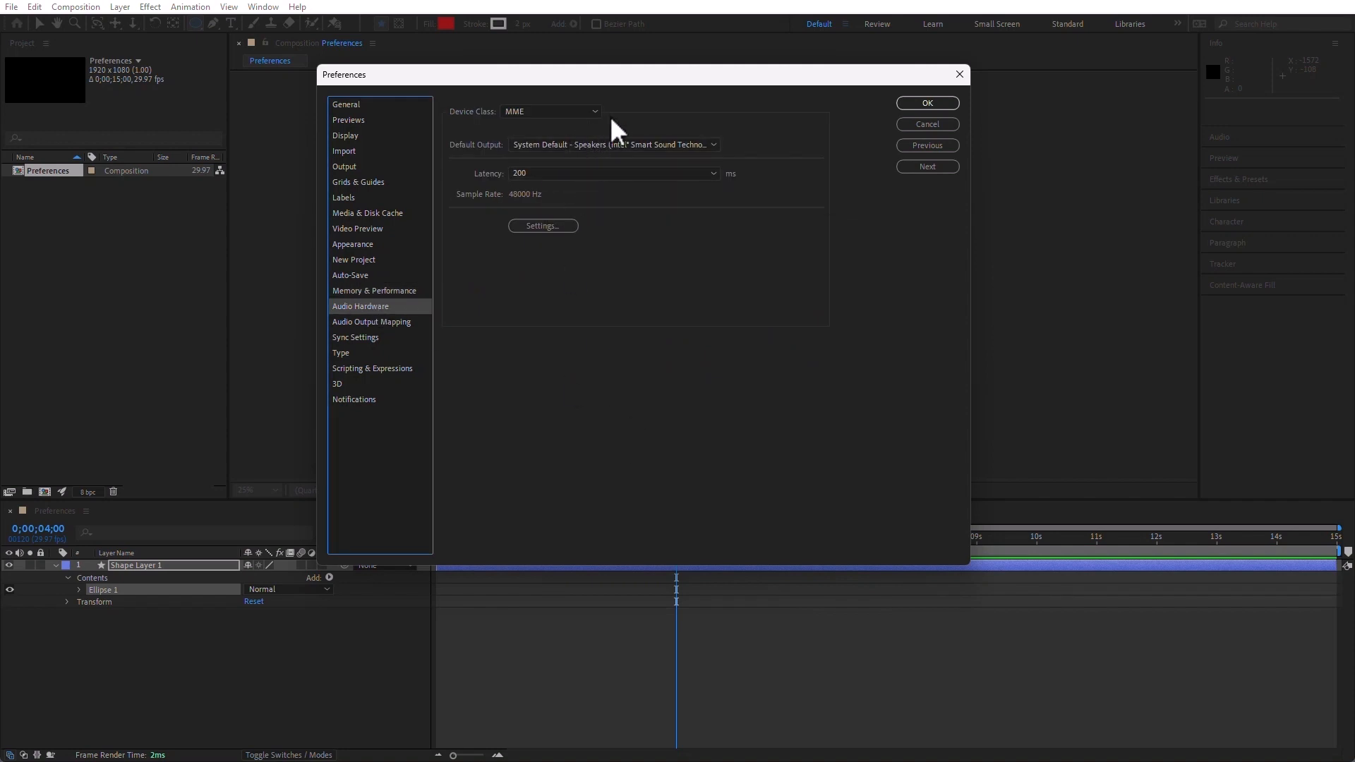
pyautogui.click(609, 146)
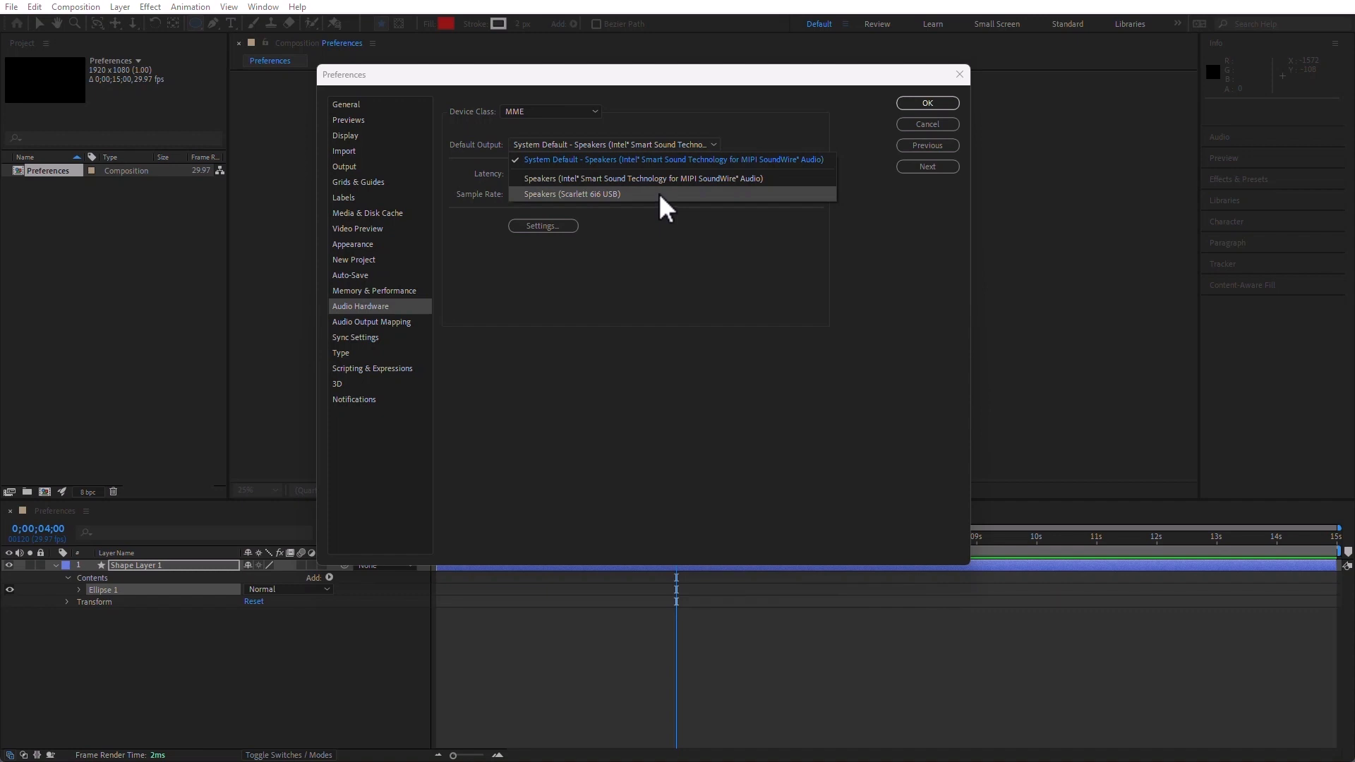
pyautogui.click(683, 178)
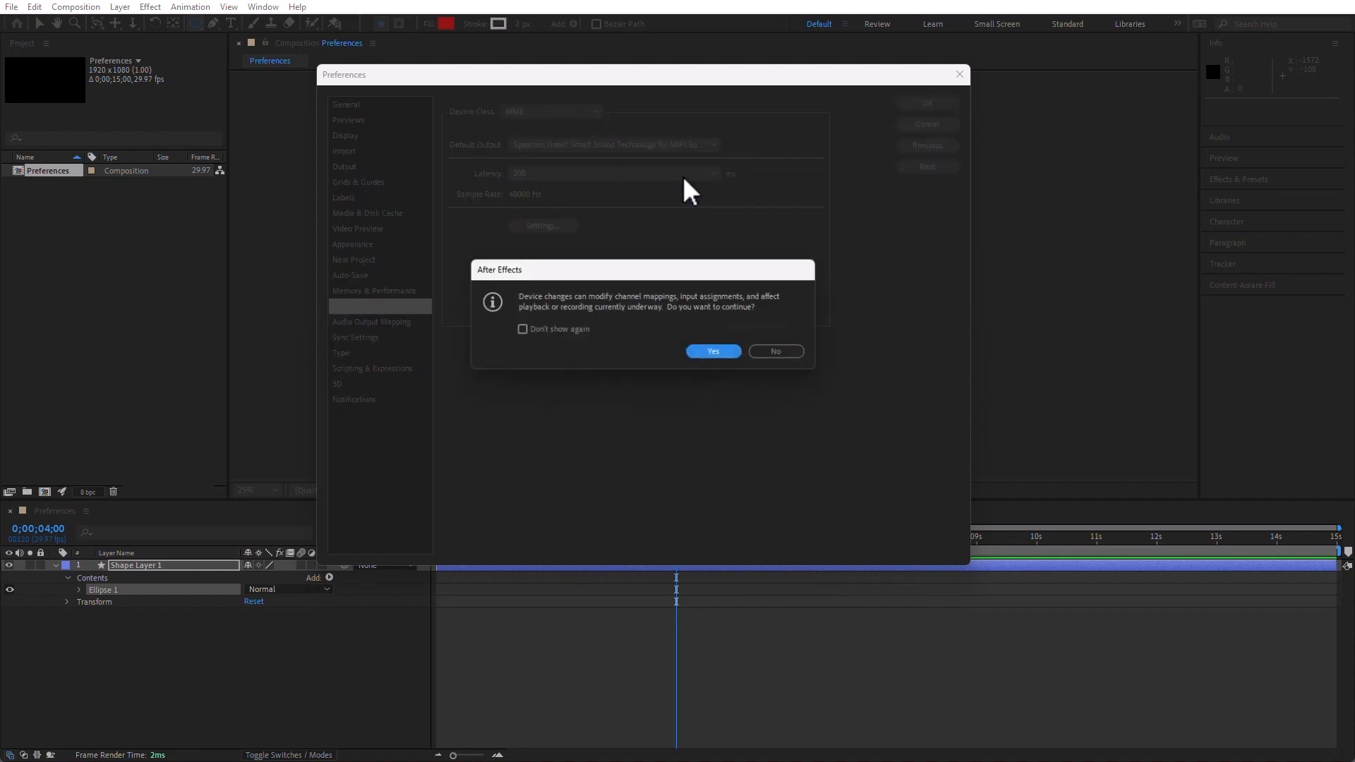
pyautogui.click(784, 350)
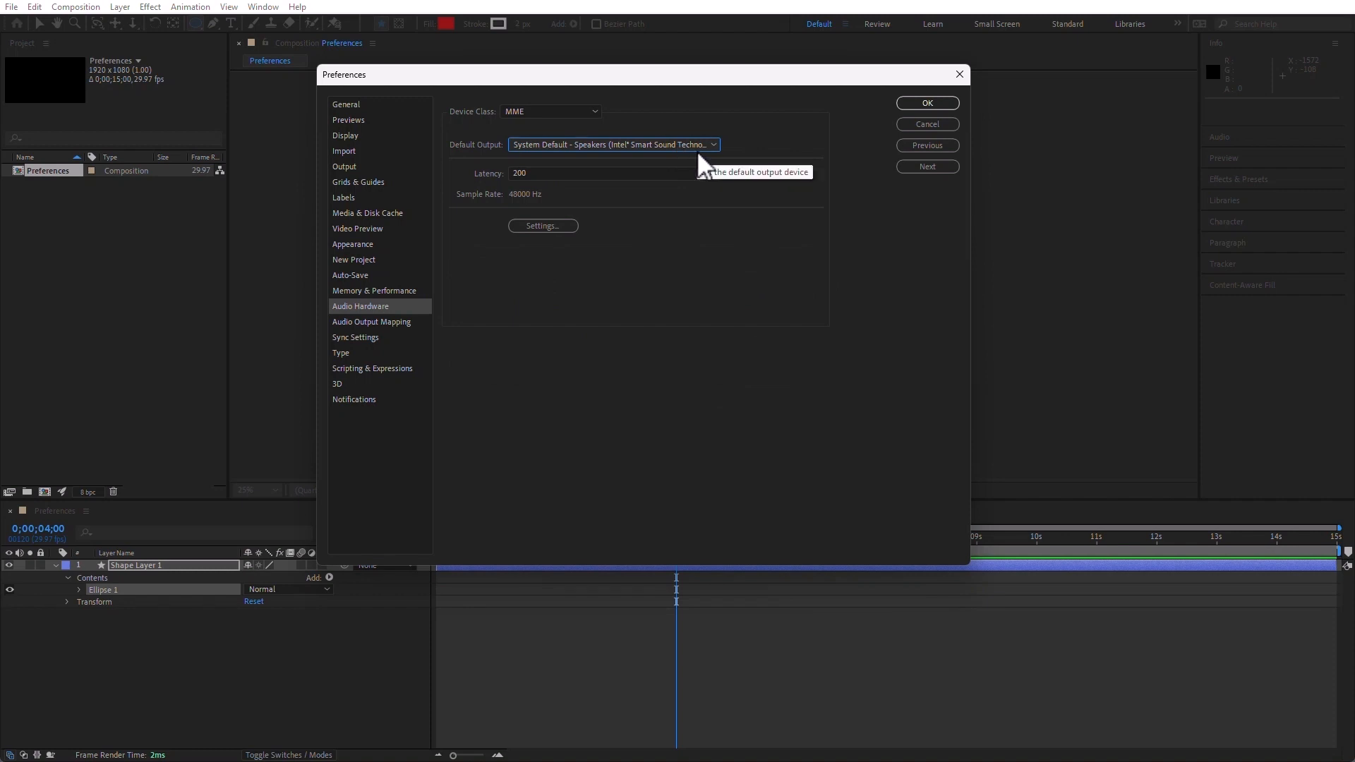
# Review the Audio Output Mapping preferences and the Sync Settings, including the automatic clearing of the user profile on quit
pyautogui.click(364, 323)
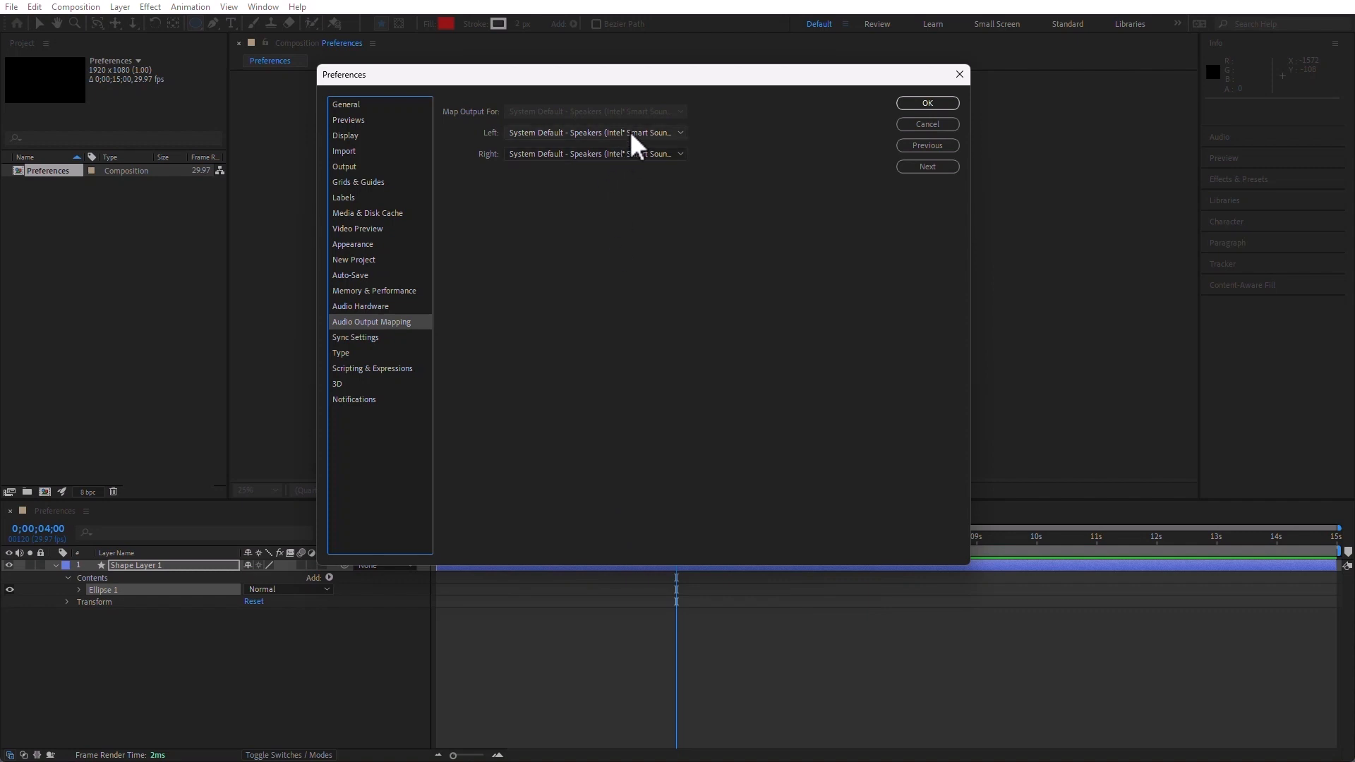
pyautogui.click(369, 338)
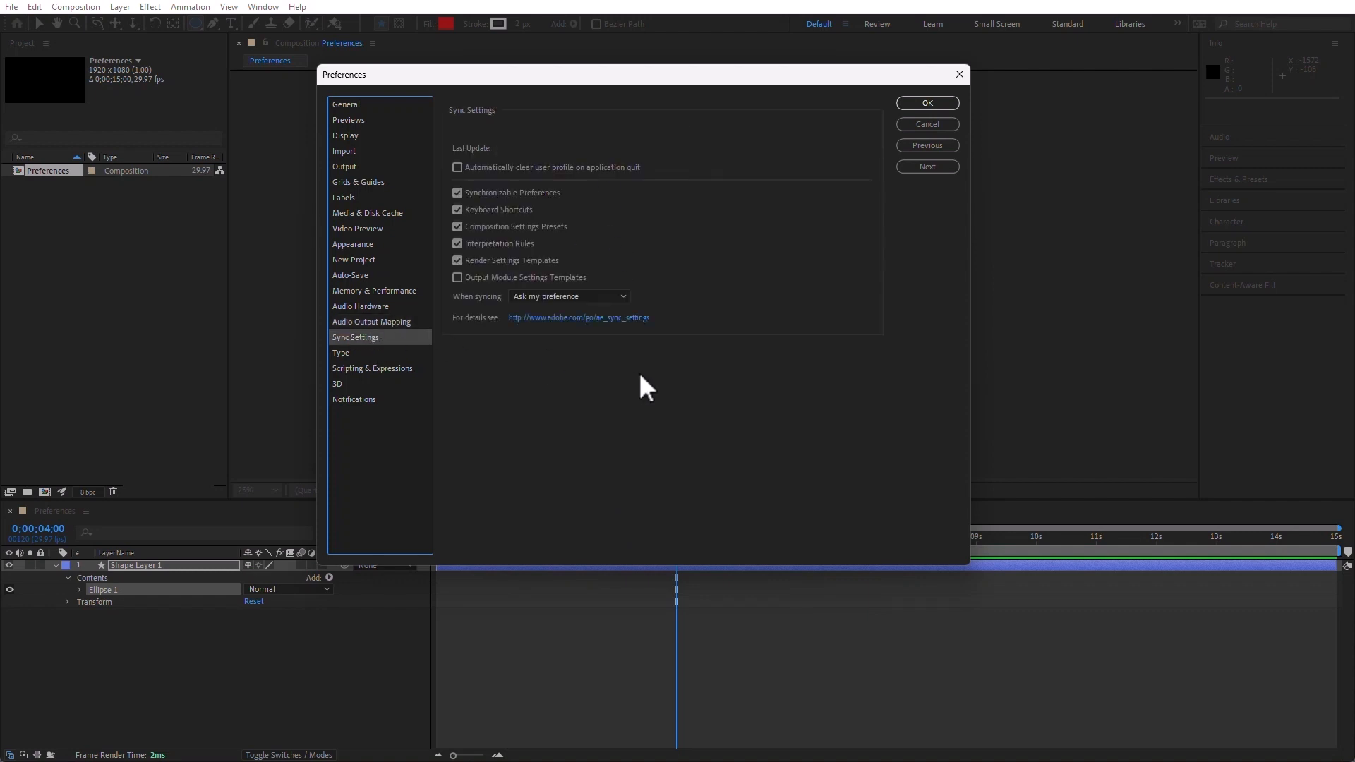
pyautogui.click(466, 168)
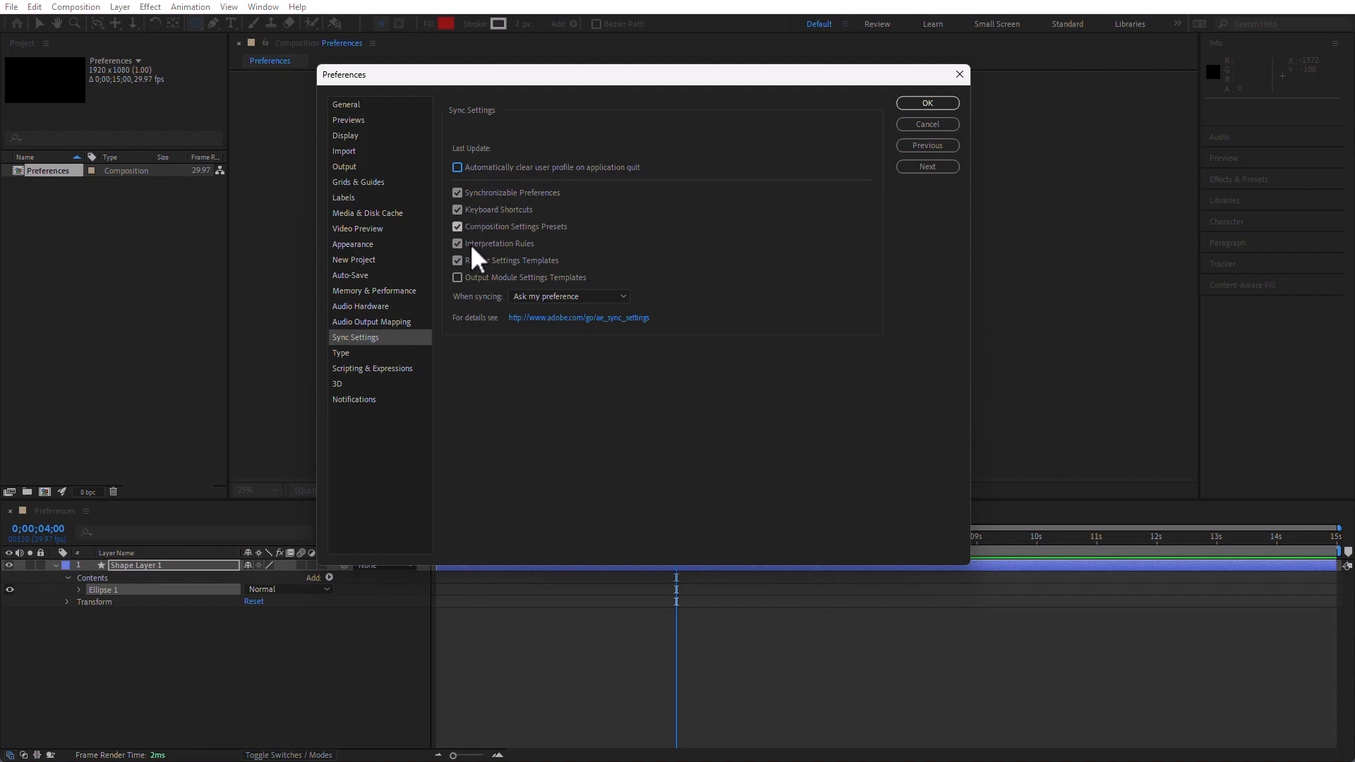
# View the Type preferences and allow scripts to write files and access the network in the Scripting & Expressions preferences
pyautogui.click(341, 353)
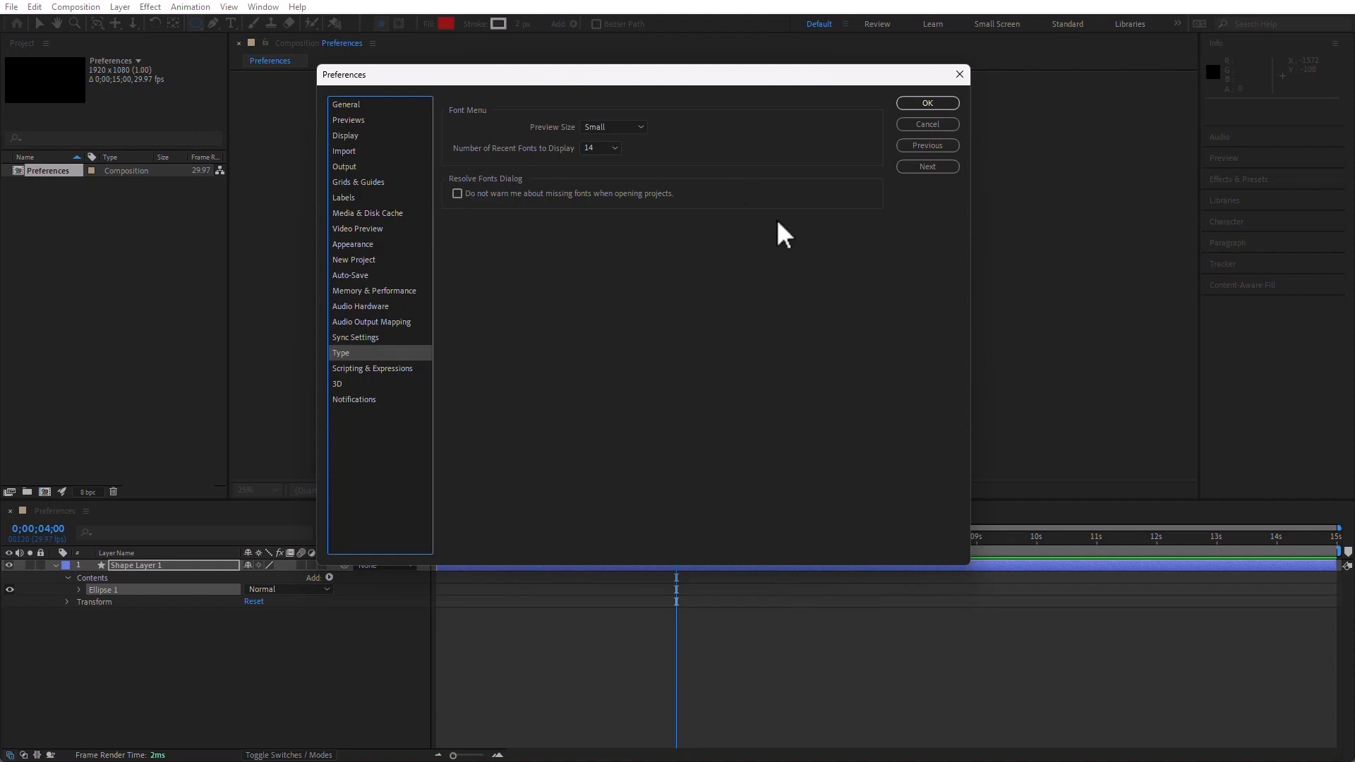
pyautogui.click(390, 370)
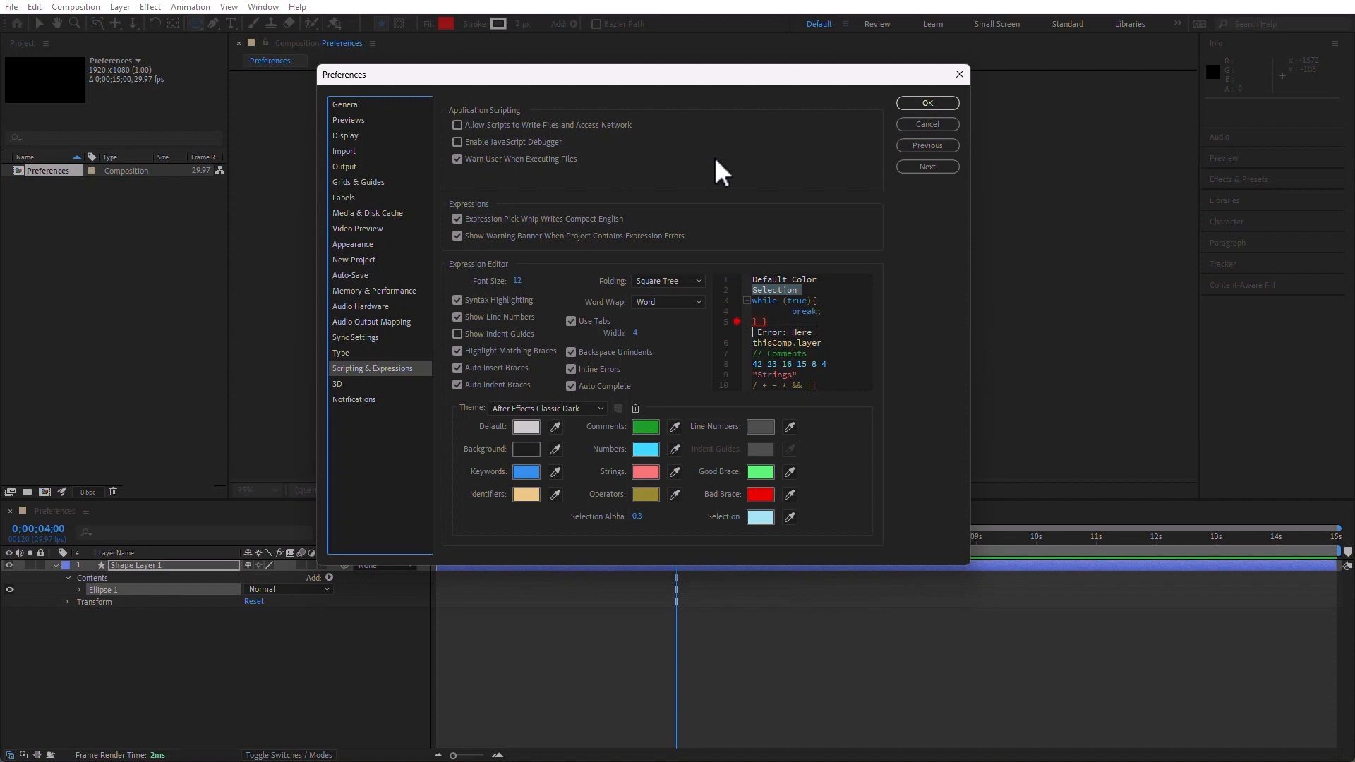
pyautogui.click(457, 125)
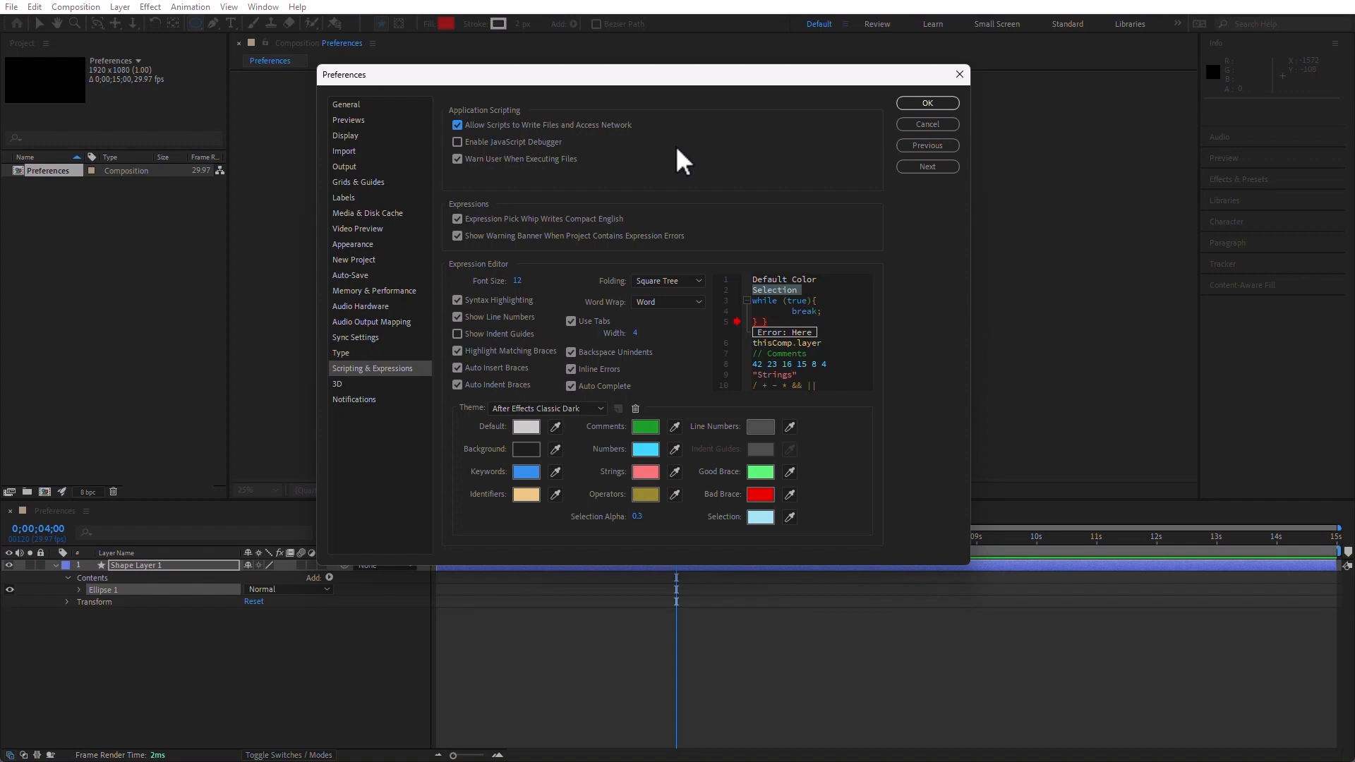
# Review the 3D camera navigation and render Notifications preferences, leave automatic notifications off, and apply the preferences
pyautogui.click(346, 385)
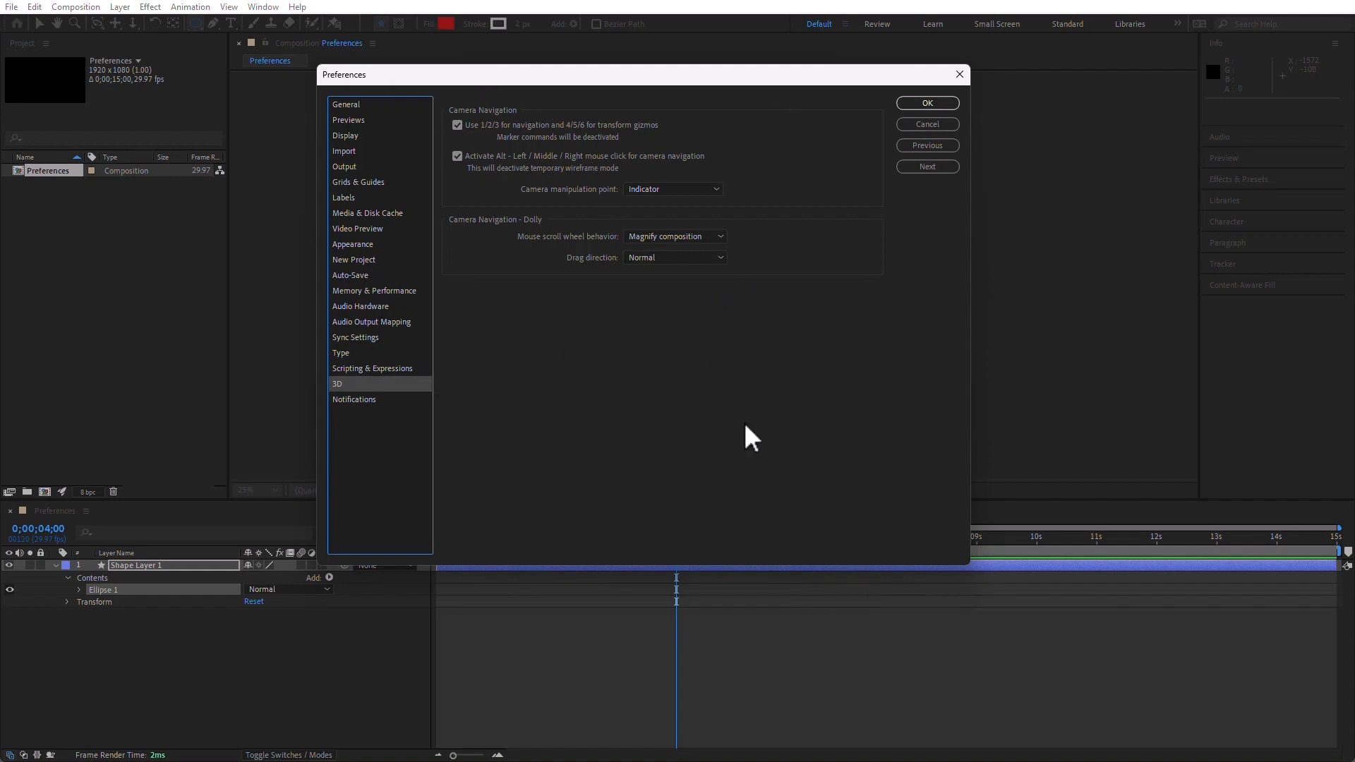
pyautogui.click(357, 400)
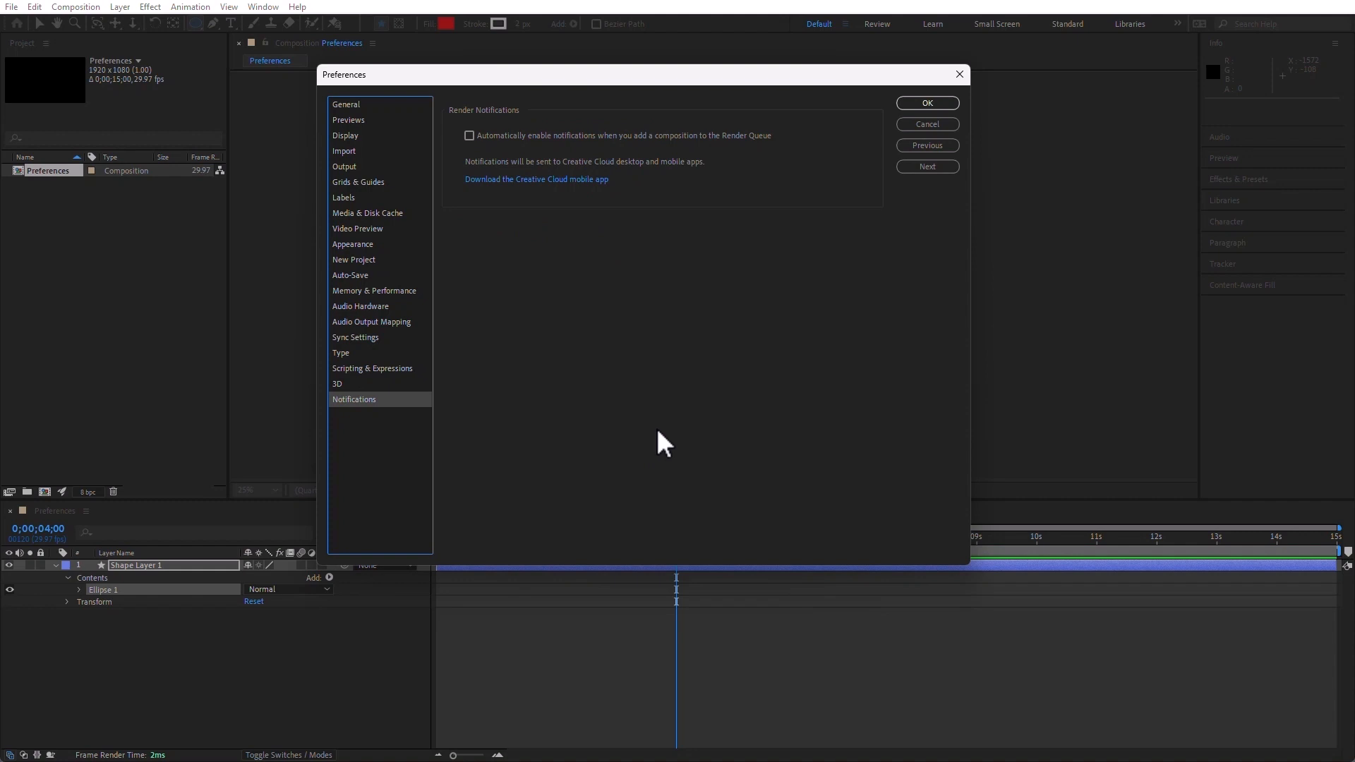
pyautogui.click(470, 136)
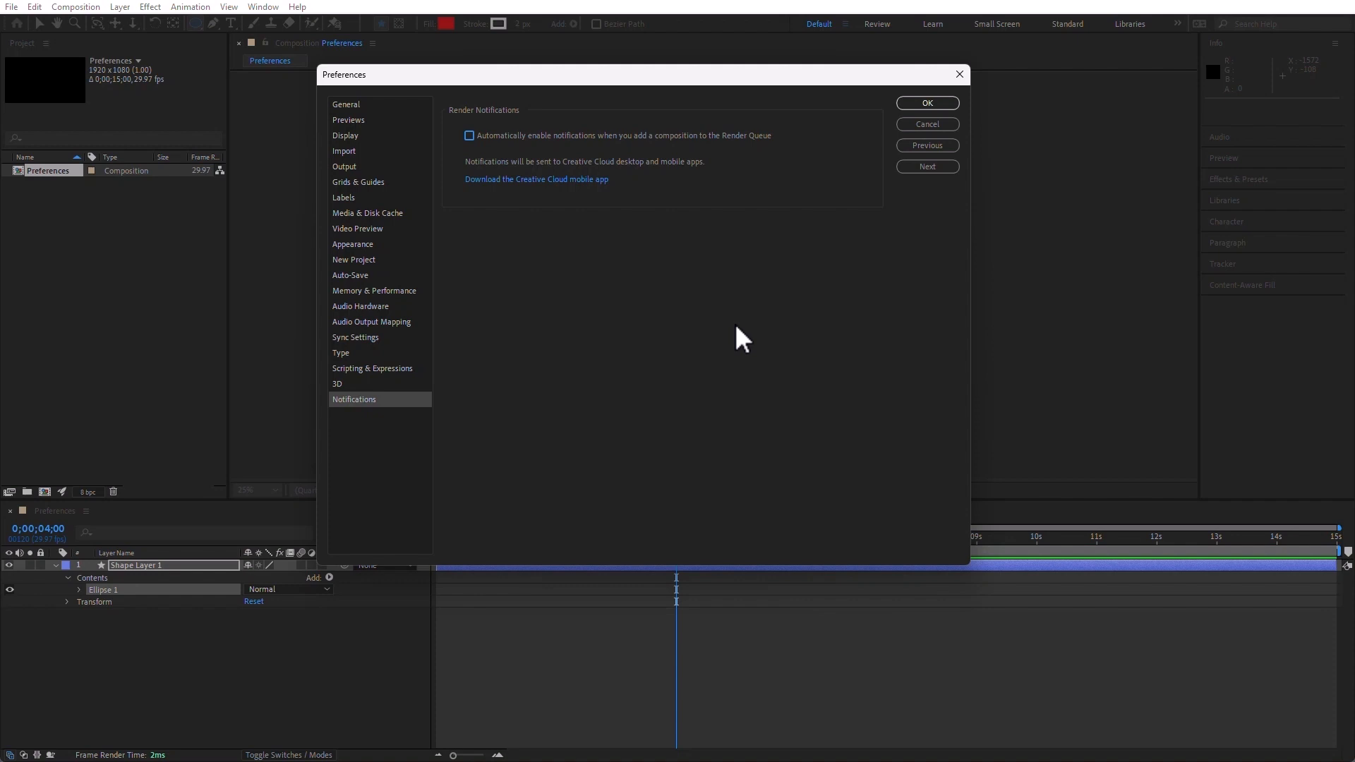
pyautogui.click(928, 103)
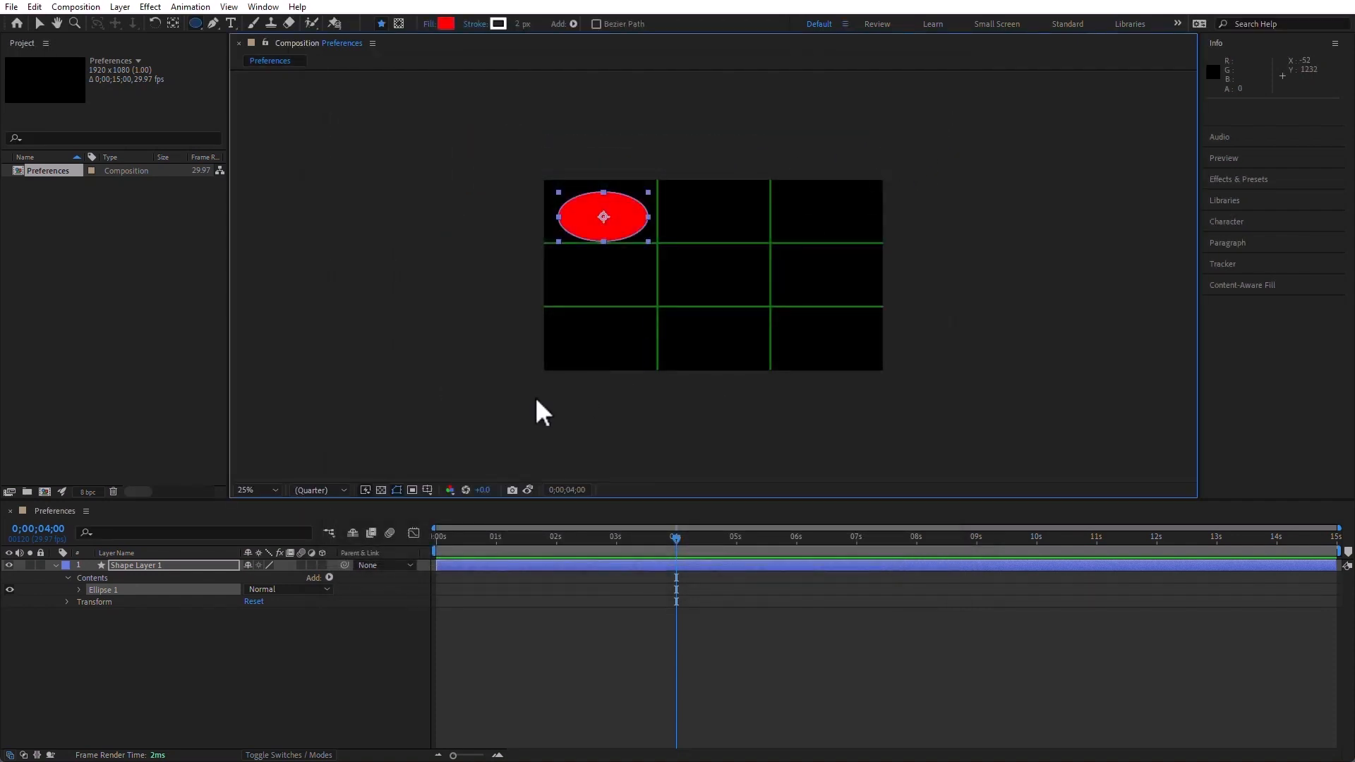